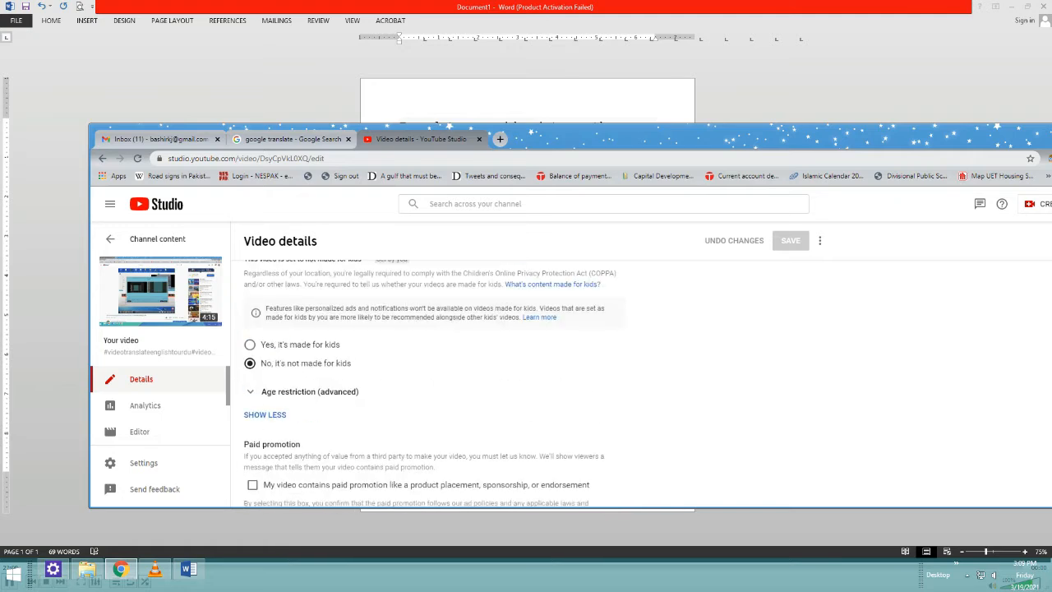
Step: Open the video's subtitle management page from the language, subtitles and closed captions settings
scroll(422, 319, down, 3)
scroll(421, 320, down, 2)
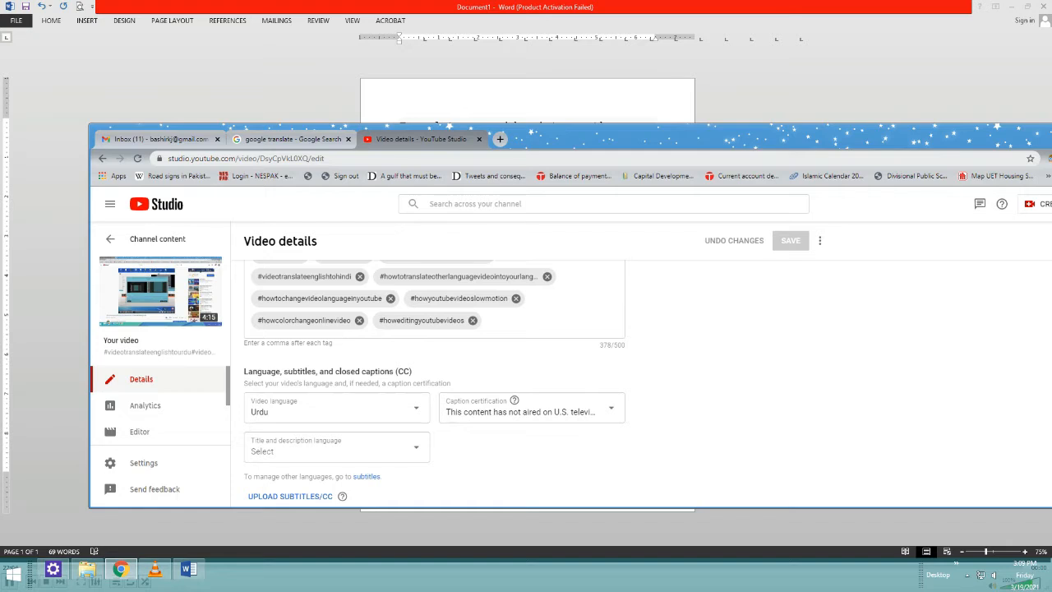
click(290, 497)
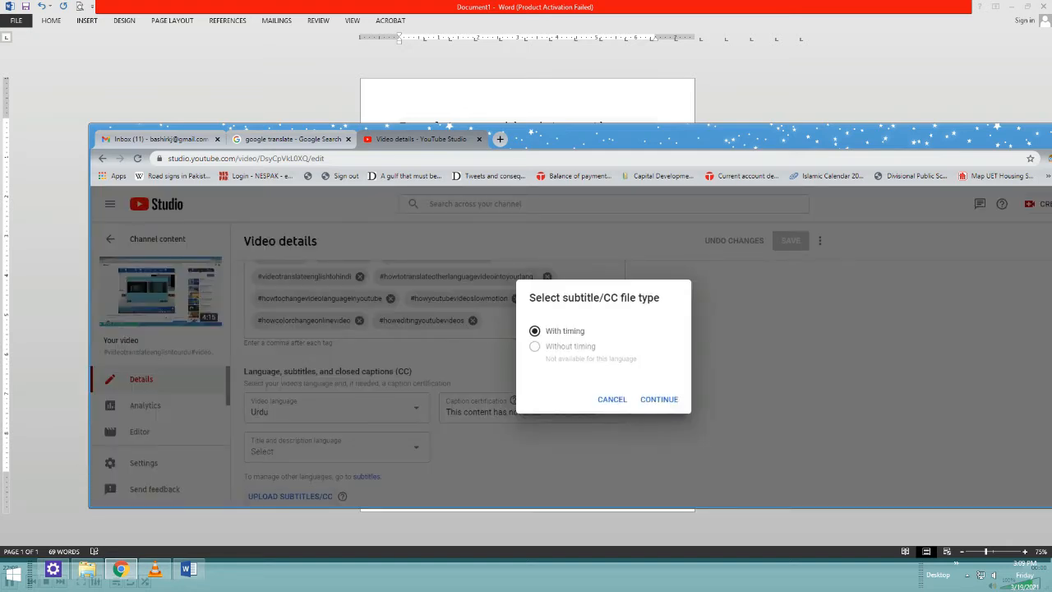
click(612, 399)
click(367, 477)
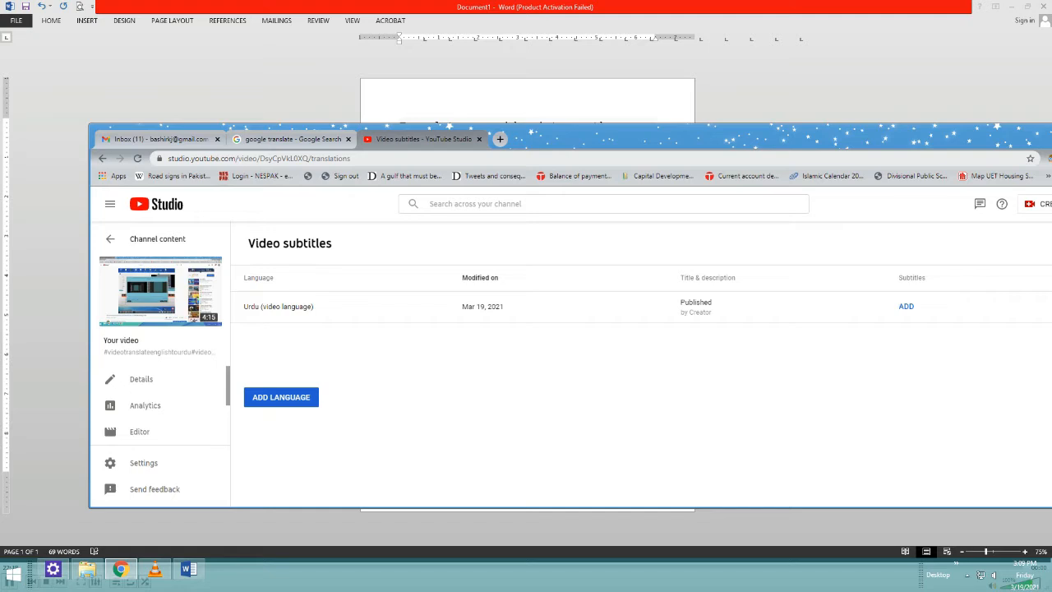
Step: Add English as a subtitle language for the video
click(281, 396)
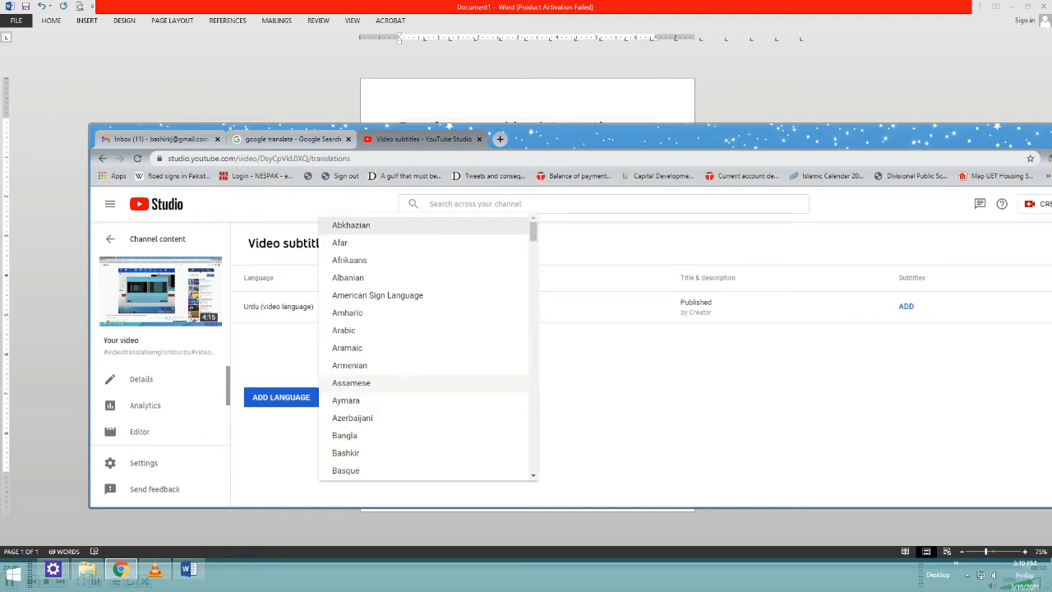
scroll(428, 378, down, 2)
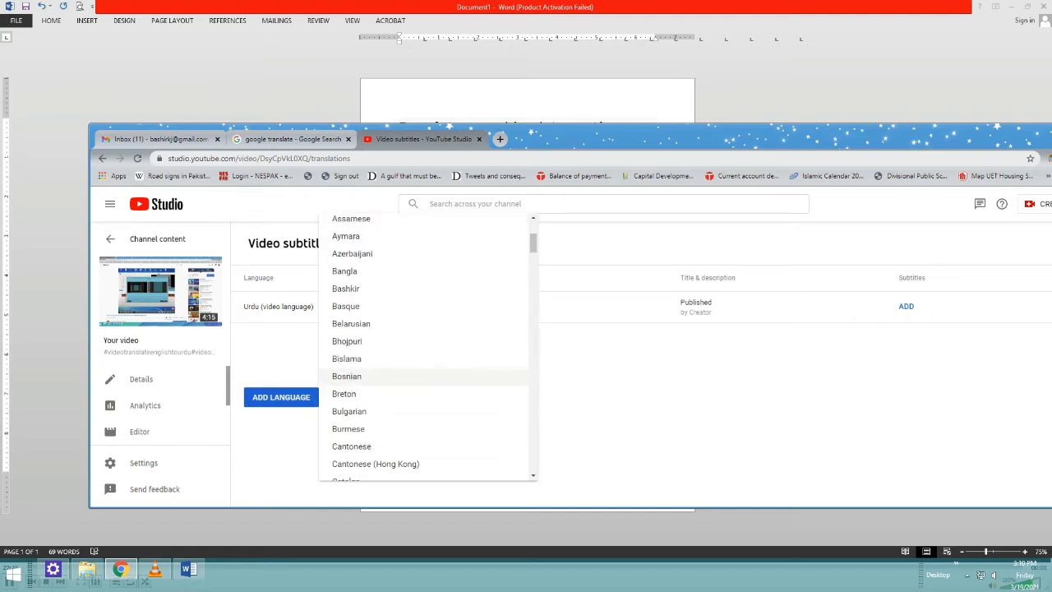
scroll(427, 373, down, 1)
scroll(427, 374, down, 2)
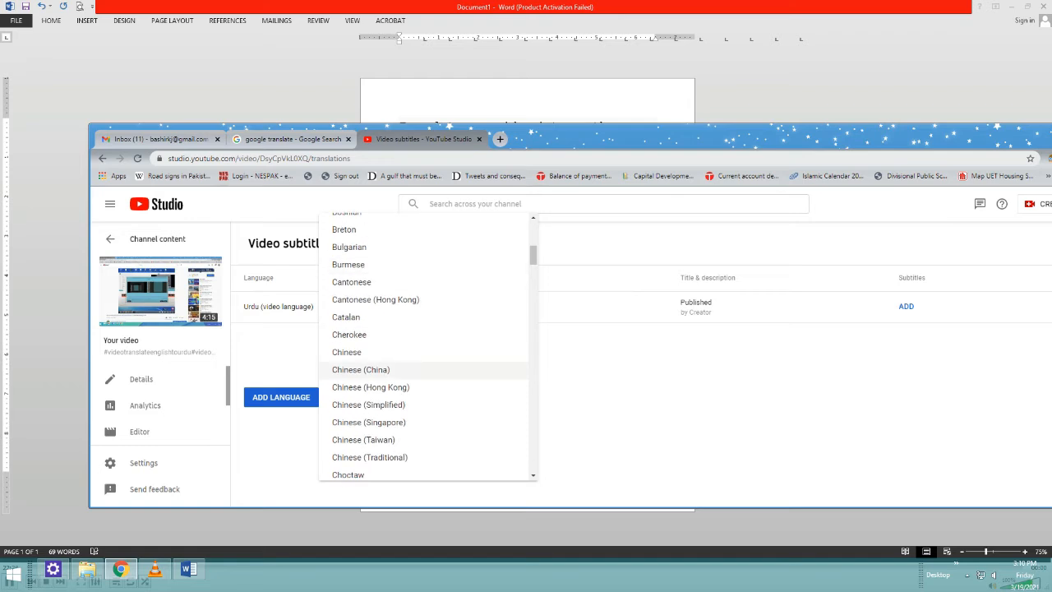
scroll(427, 312, up, 2)
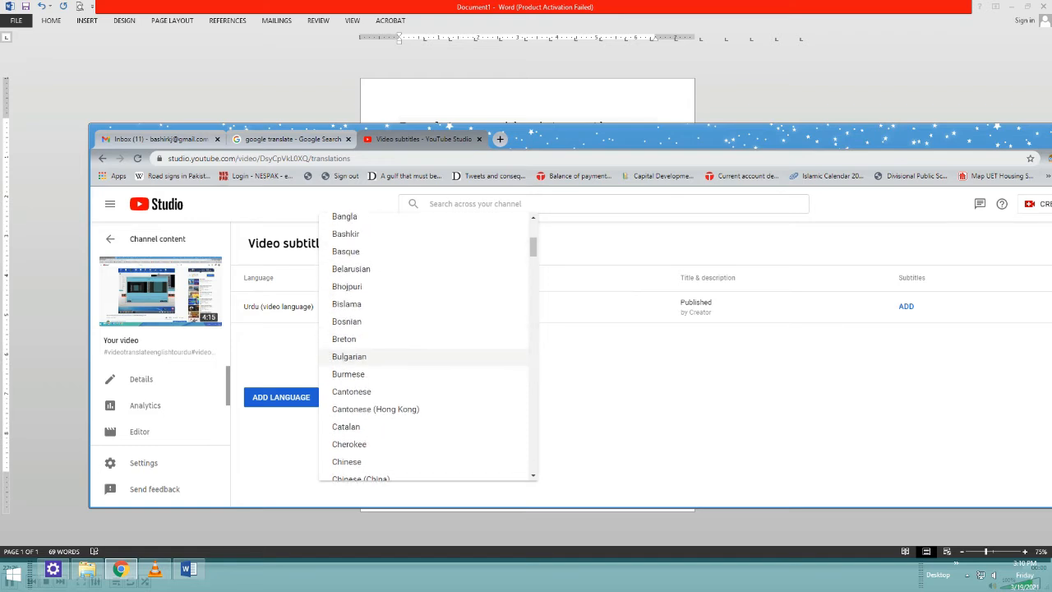
scroll(427, 287, down, 5)
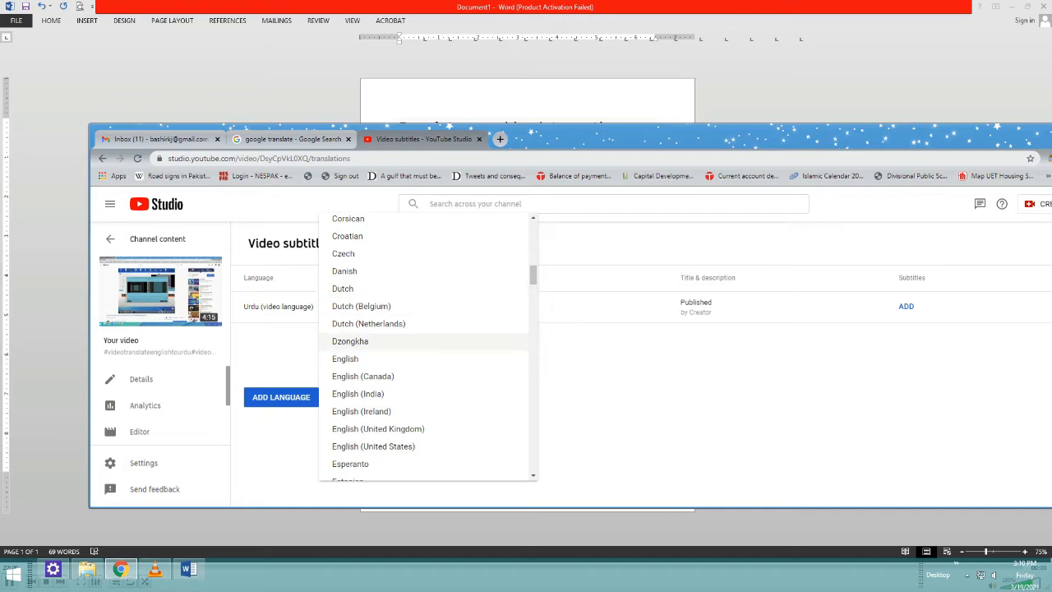
click(361, 358)
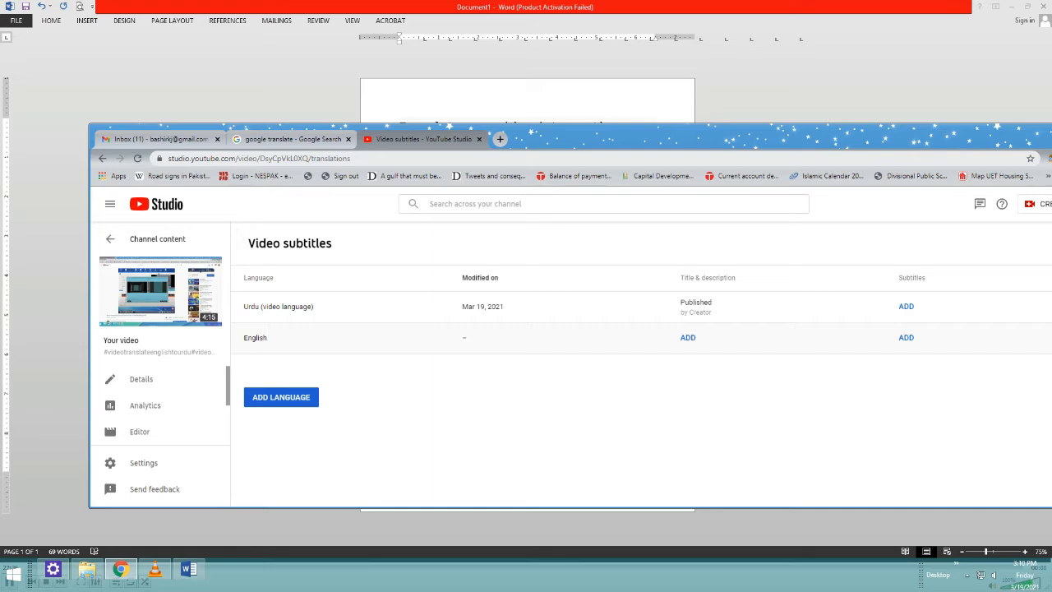
Step: Start adding English subtitles by manual entry and write "HI FRIENDS" as the first caption
click(906, 337)
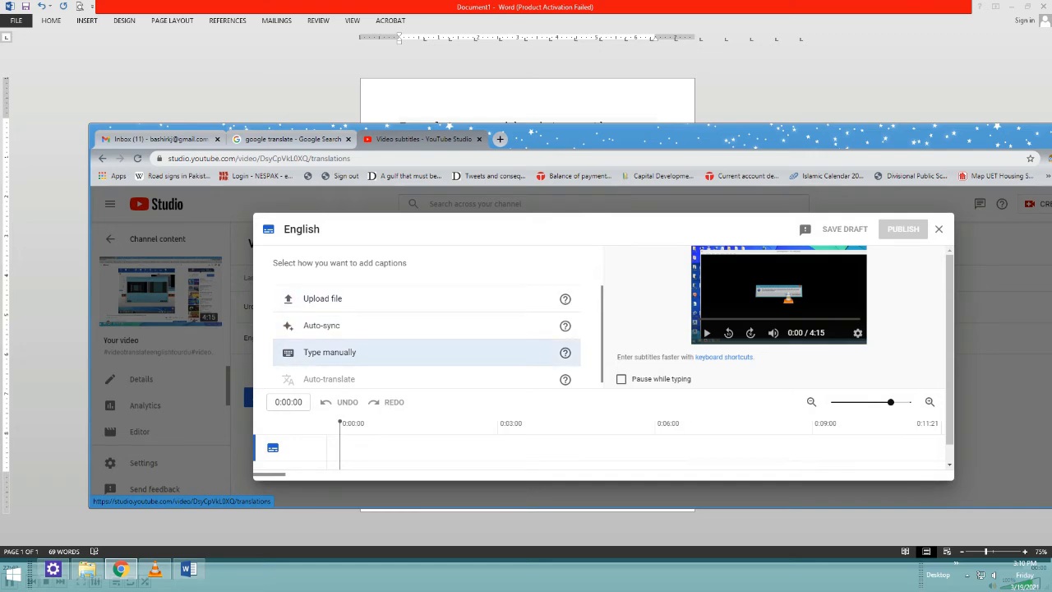
click(329, 352)
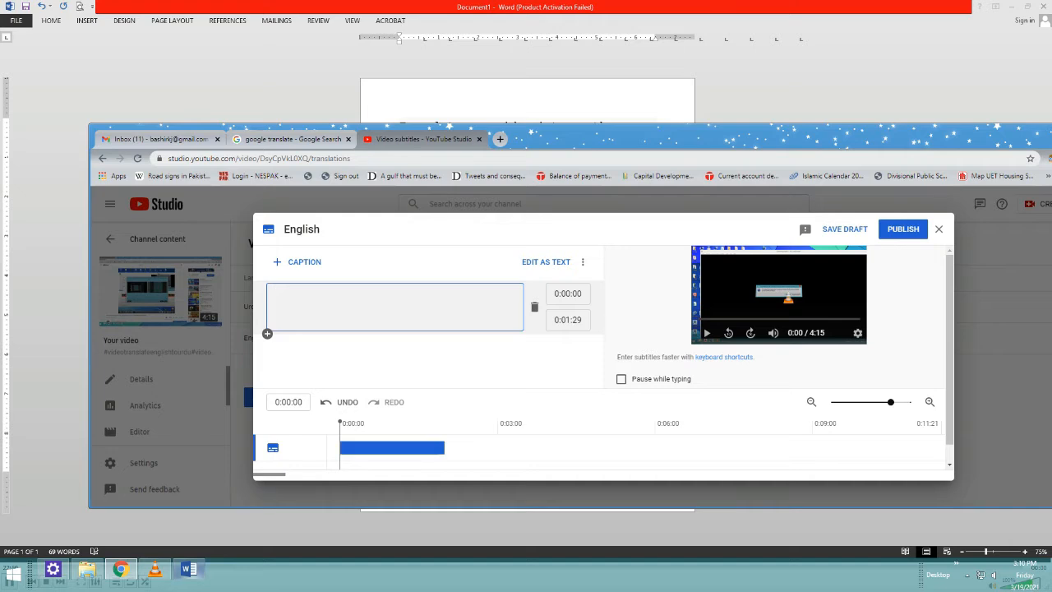
click(189, 569)
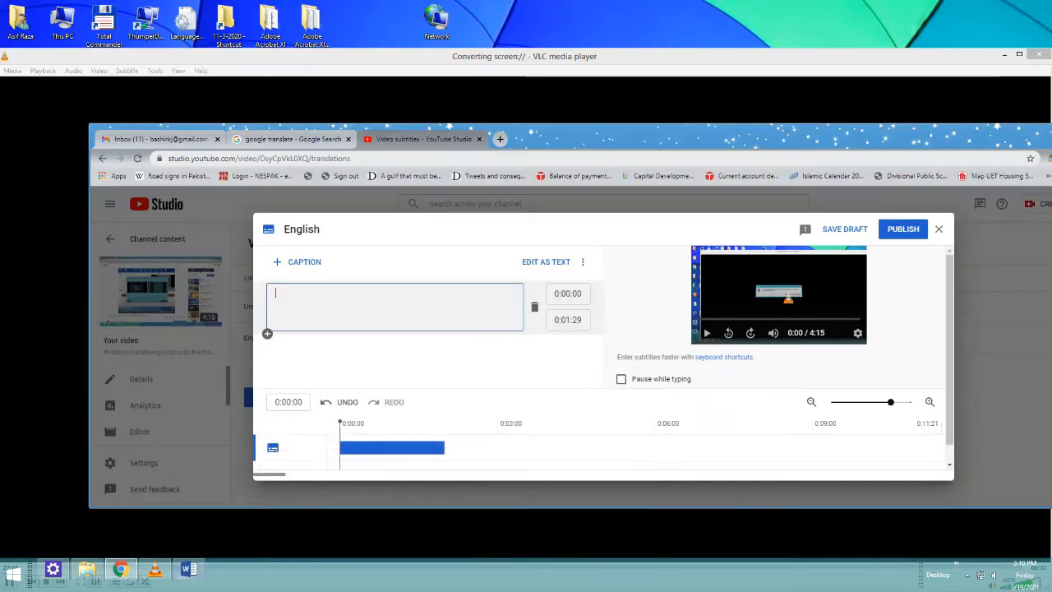
click(197, 573)
text(HI)
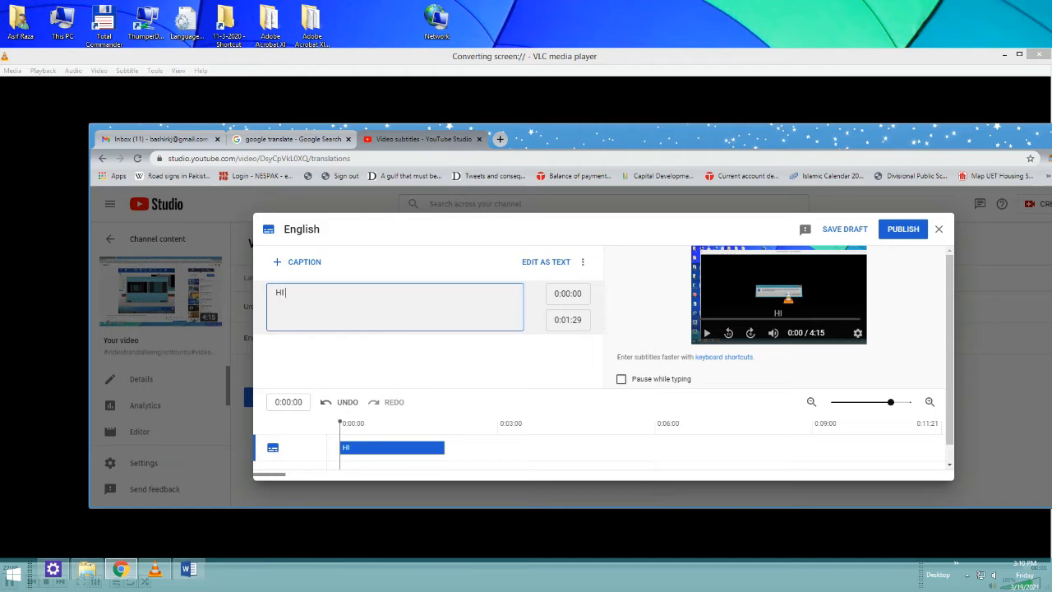
text( FRIENDS)
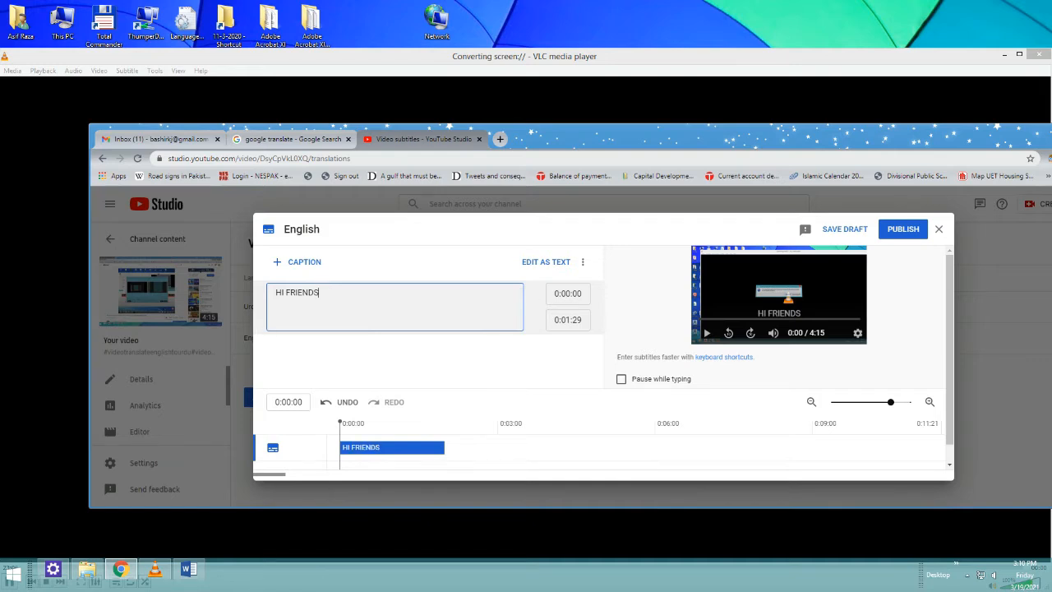
Step: Add a second caption, "Translate any video into another language by going into the setting of any video.", copied from the Word document
key(Return)
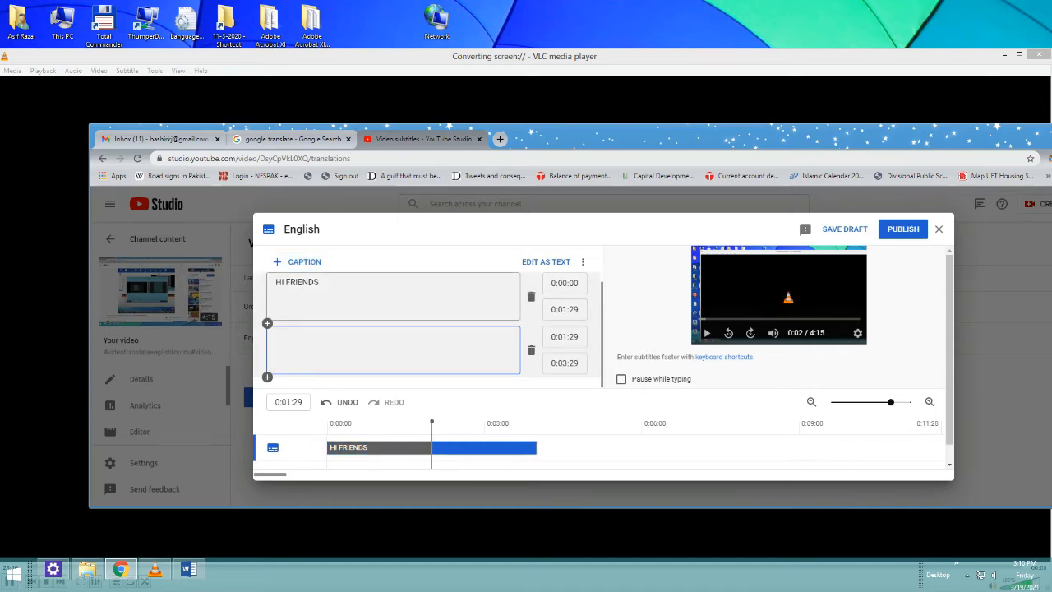
click(188, 568)
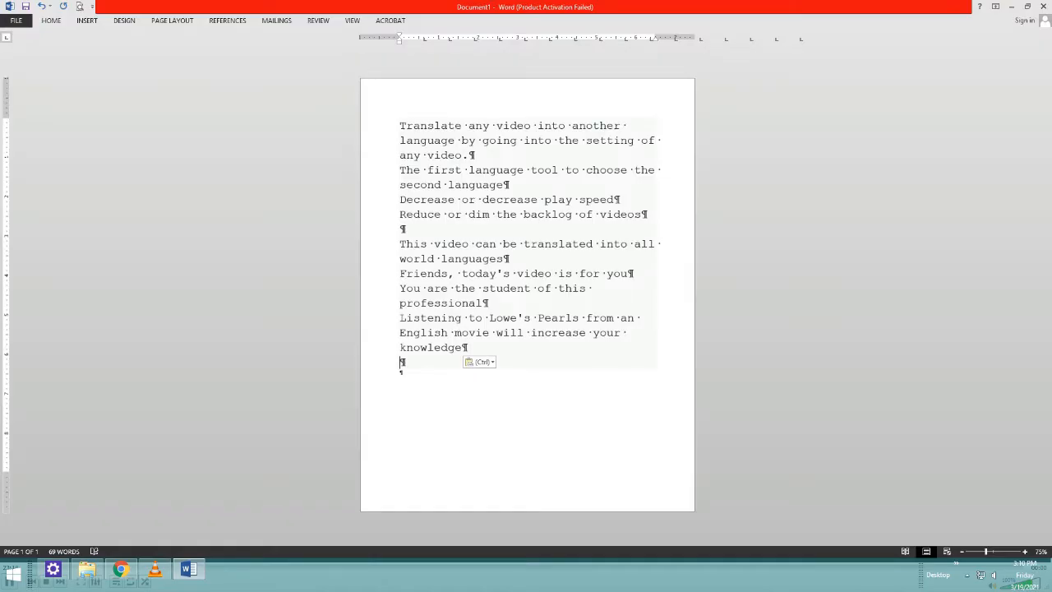
key(ctrl+shift+Right)
key(ctrl+shift+Right)
key(ctrl+shift+Right)
key(ctrl+shift+Right)
key(ctrl+shift+Right)
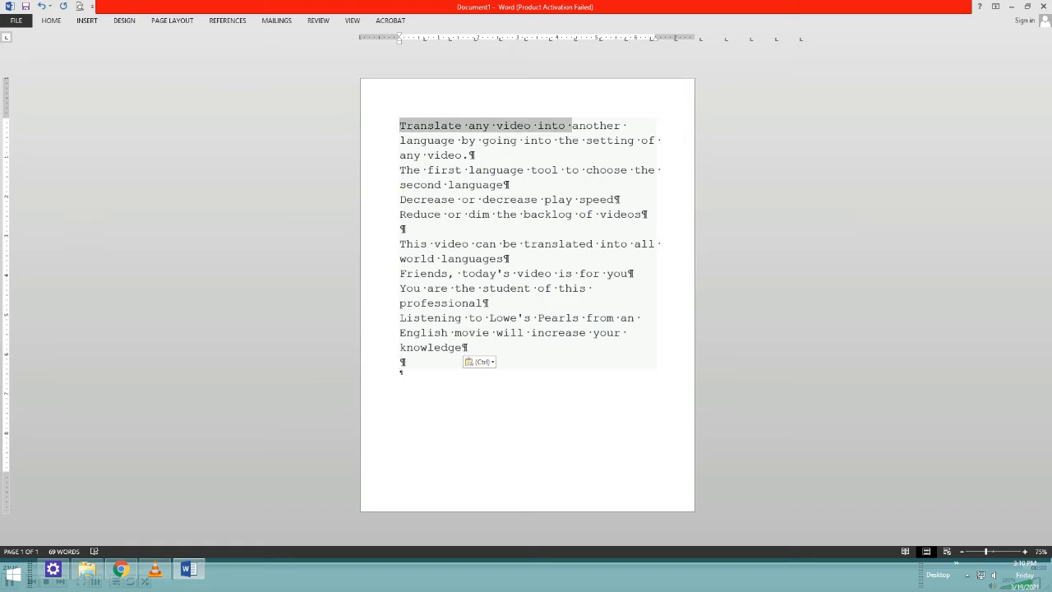
key(ctrl+shift+Right)
key(ctrl+shift+Right)
key(ctrl+shift+Right)
key(ctrl+shift+Right)
key(ctrl+shift+Right)
key(ctrl+shift+Right)
key(ctrl+shift+Right)
key(ctrl+shift+Right)
key(ctrl+shift+Right)
key(ctrl+shift+Right)
key(ctrl+shift+Right)
key(ctrl+shift+Right)
key(ctrl+shift+Right)
key(ctrl+shift+Right)
key(ctrl+shift+Right)
key(ctrl+shift+Right)
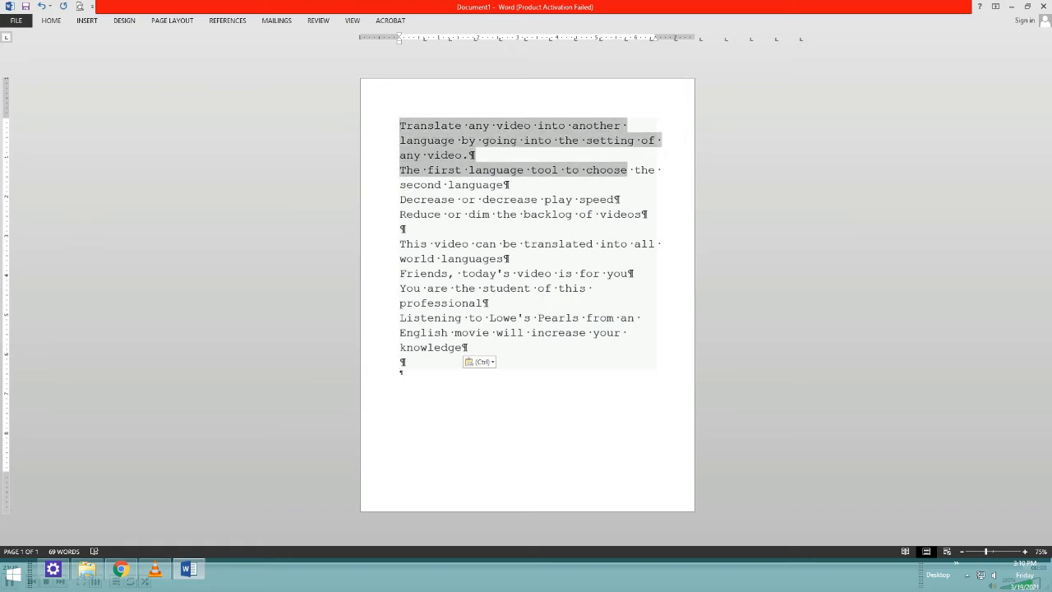
key(shift+Up)
key(shift+Up)
key(shift+End)
key(shift+Down)
key(ctrl+c)
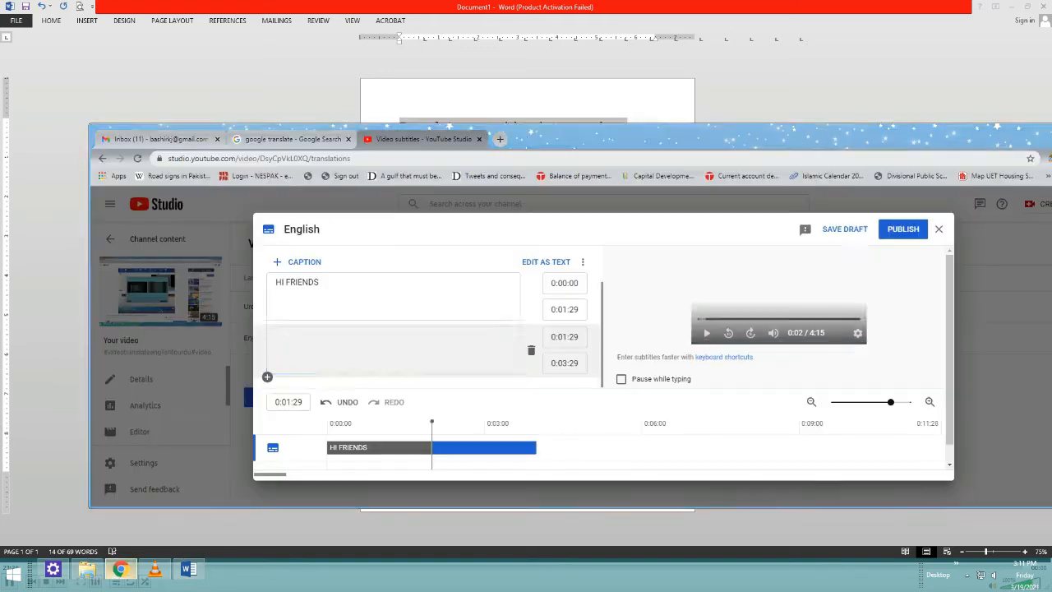
click(121, 569)
key(ctrl+v)
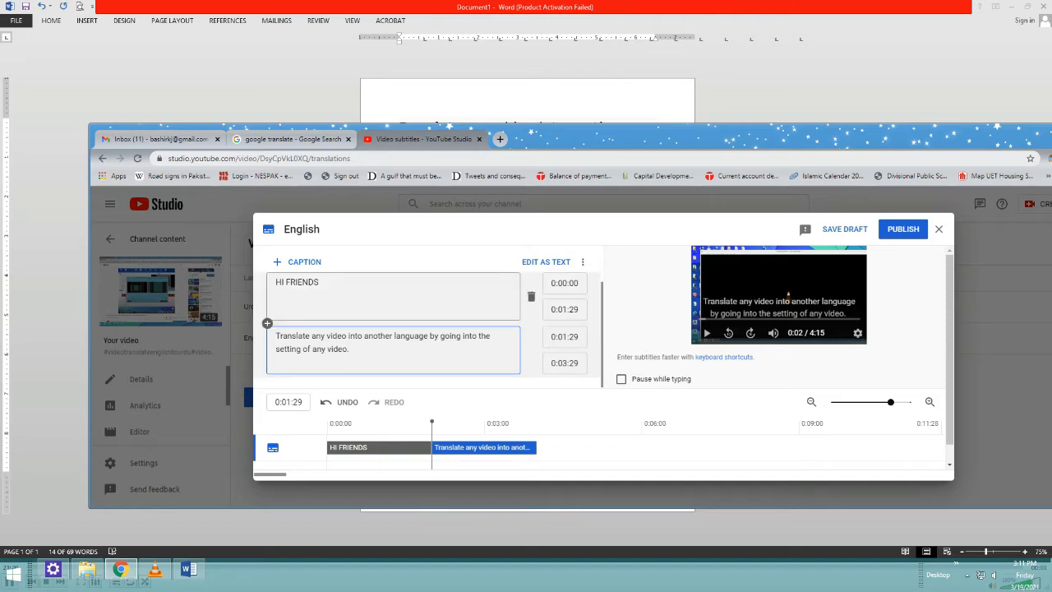
Step: Add a third caption with the Word document's sentence "The first language tool to choose the second language"
key(Return)
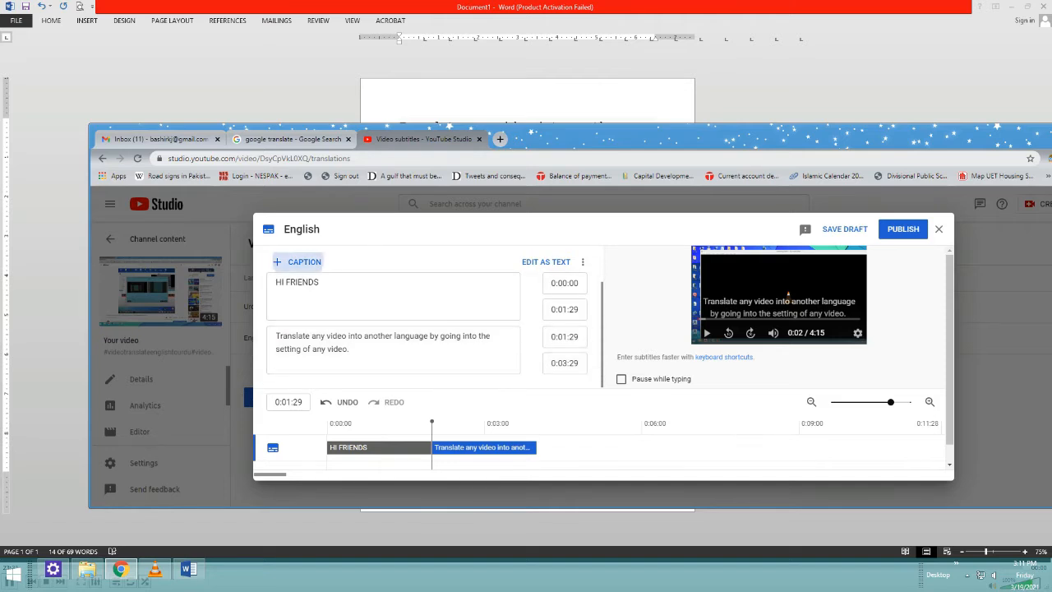
click(189, 569)
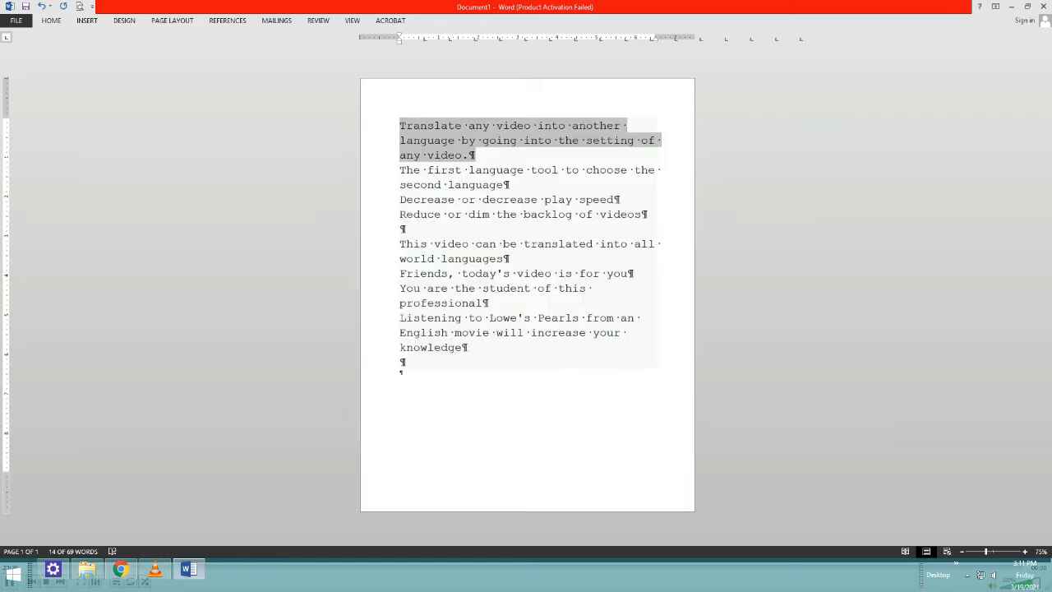
drag(400, 170, 510, 185)
key(ctrl+c)
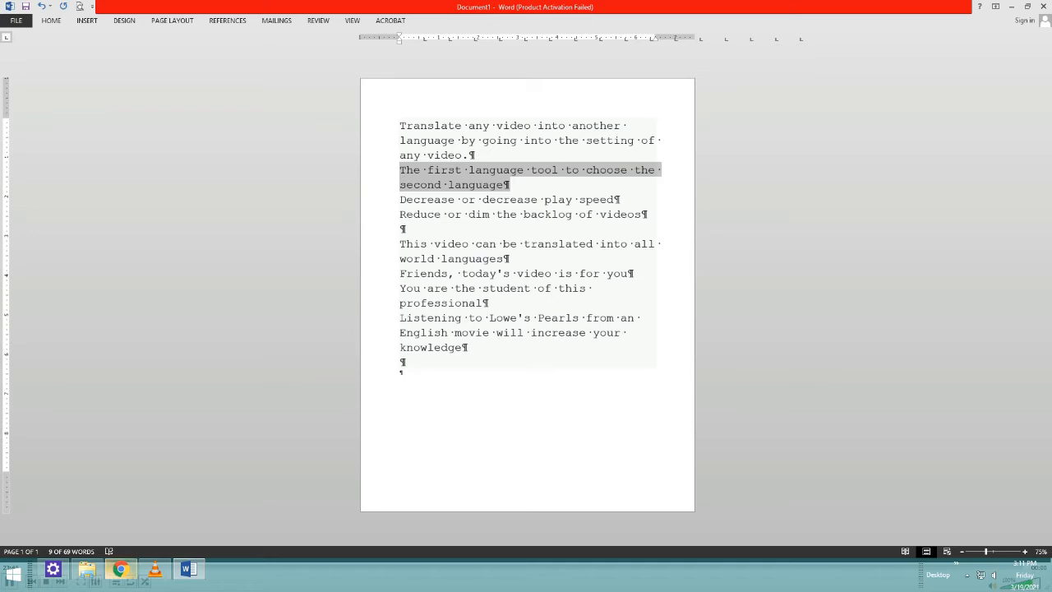
click(121, 568)
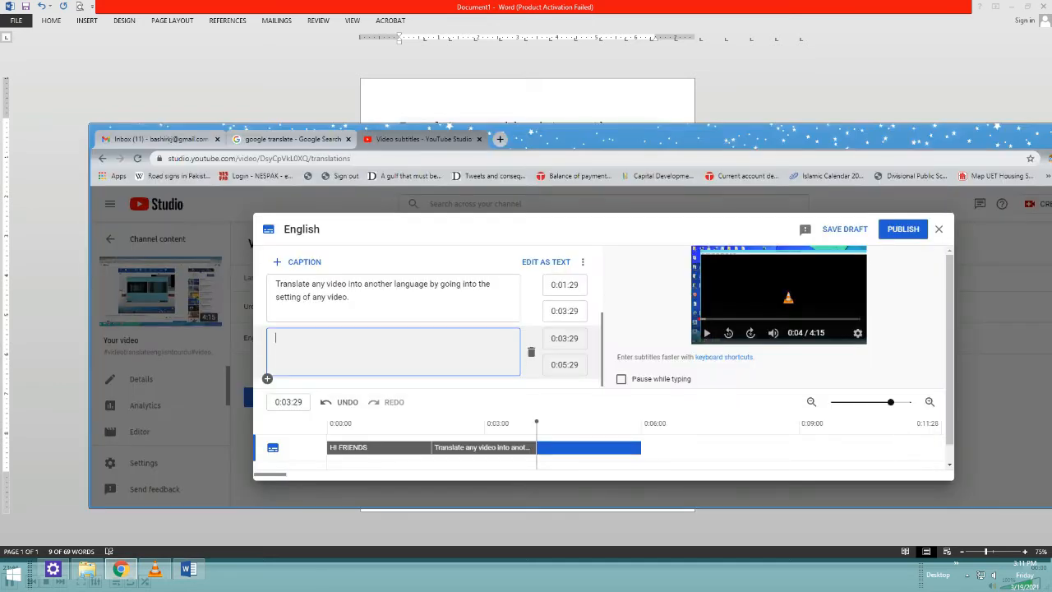
key(ctrl+v)
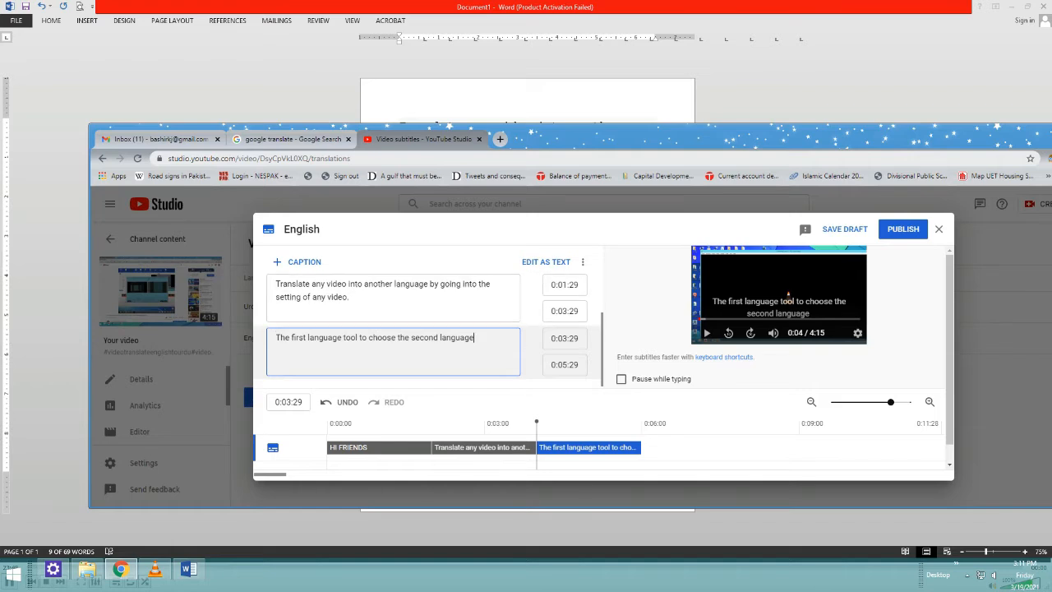
Step: Add a fourth caption with the two Word lines "Decrease or decrease play speed" and "Reduce or dim the backlog of videos"
click(304, 263)
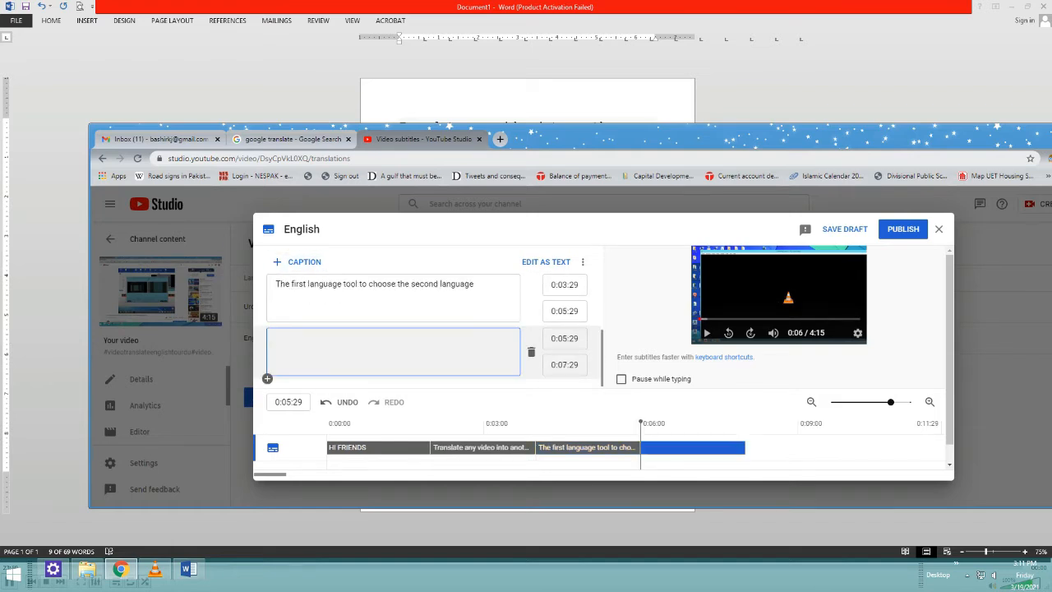
click(188, 569)
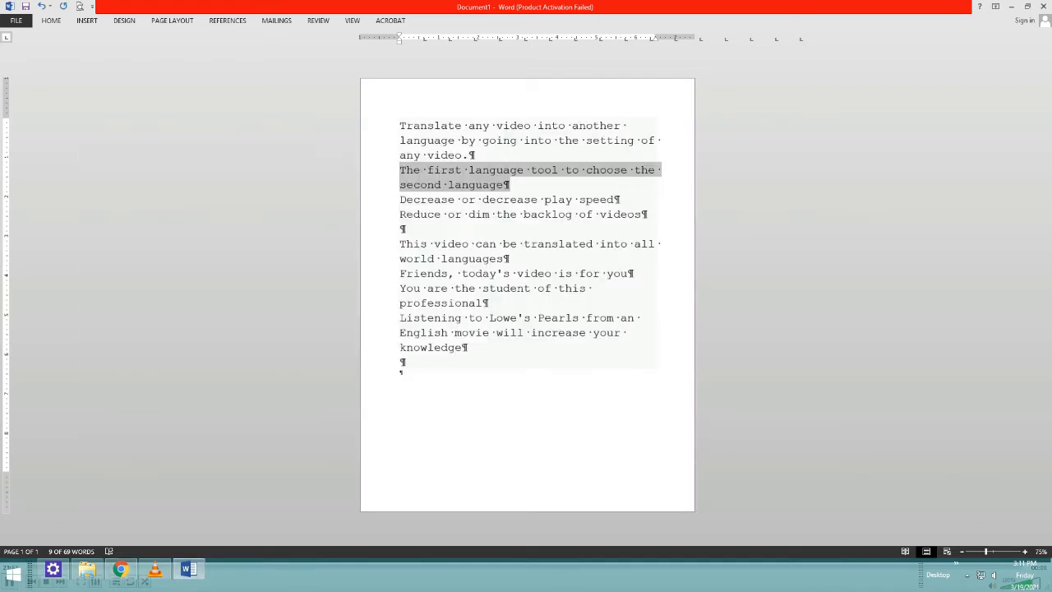
drag(400, 199, 647, 214)
key(ctrl+c)
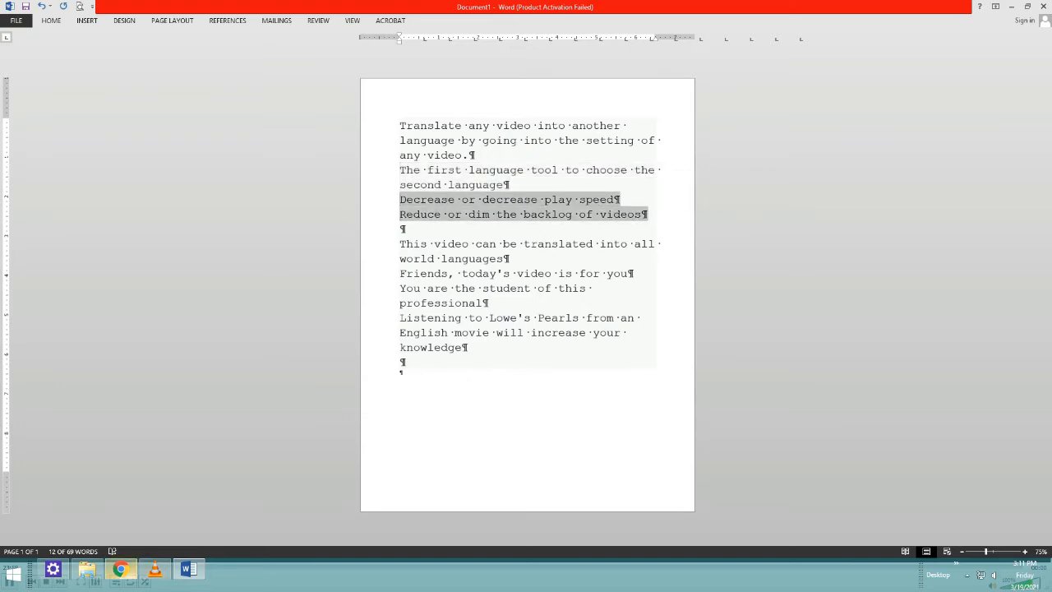
click(121, 569)
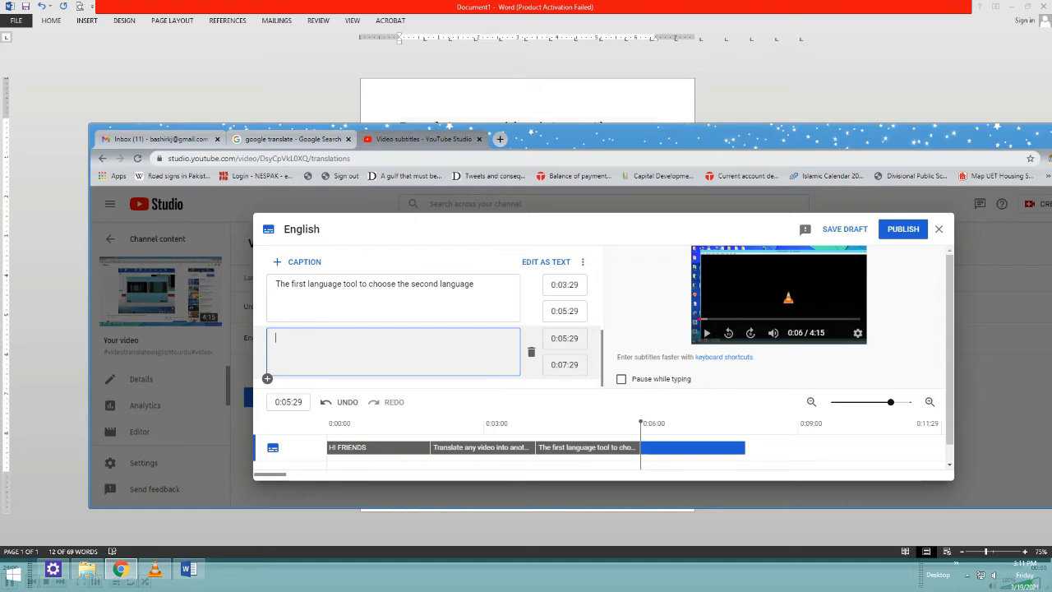
key(ctrl+v)
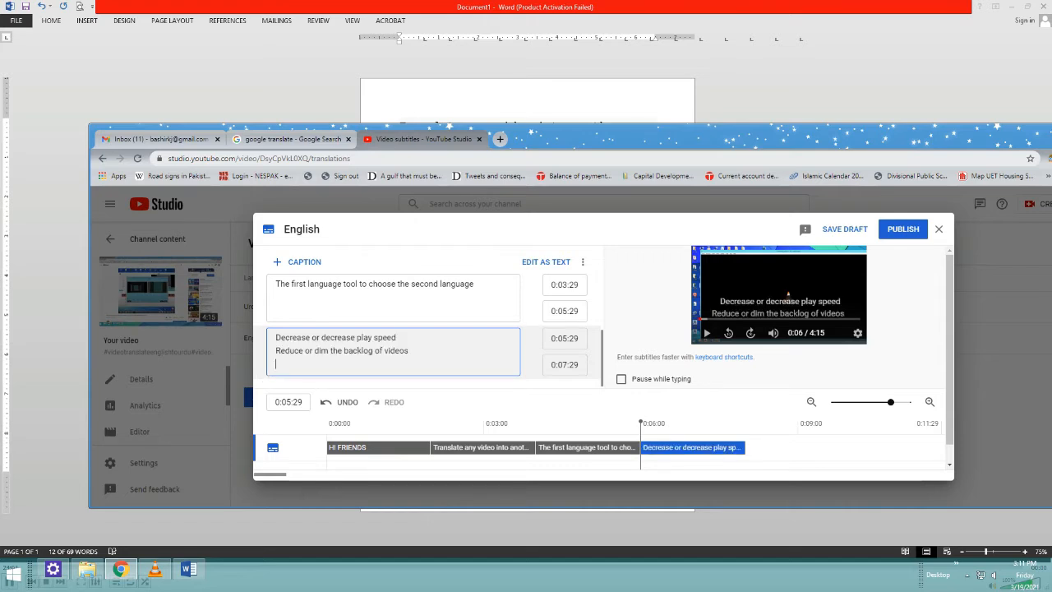
Step: Add a fifth caption with the Word document's sentence "This video can be translated into all world languages"
click(298, 262)
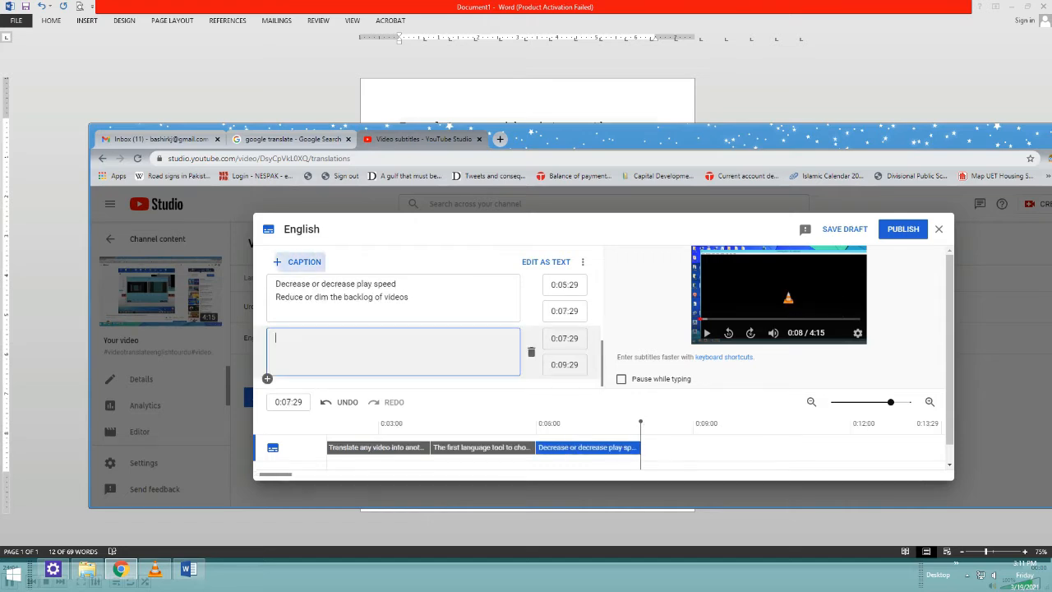
click(189, 569)
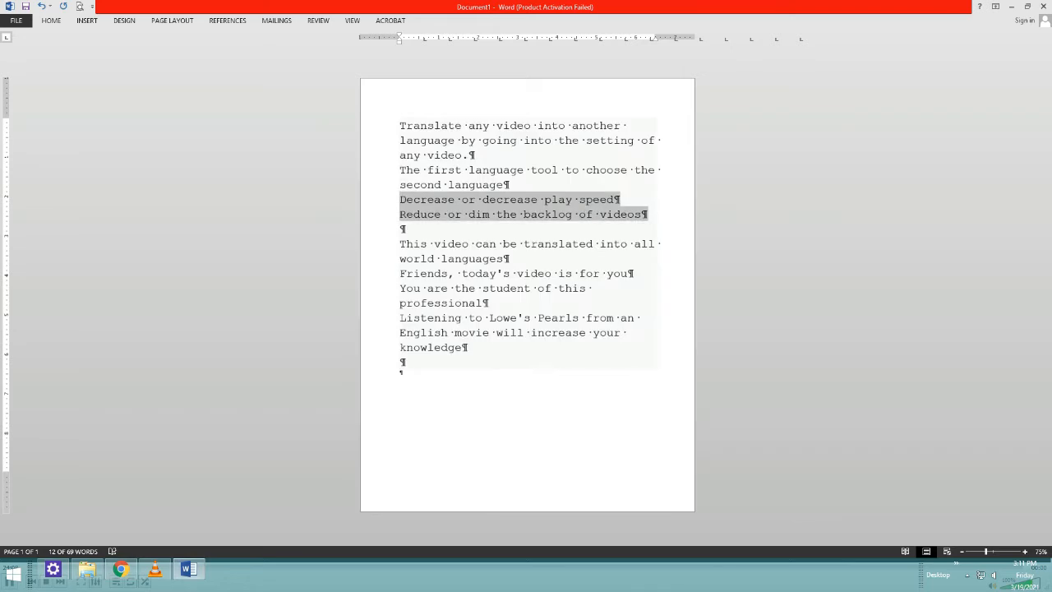
drag(400, 243, 509, 258)
key(ctrl+c)
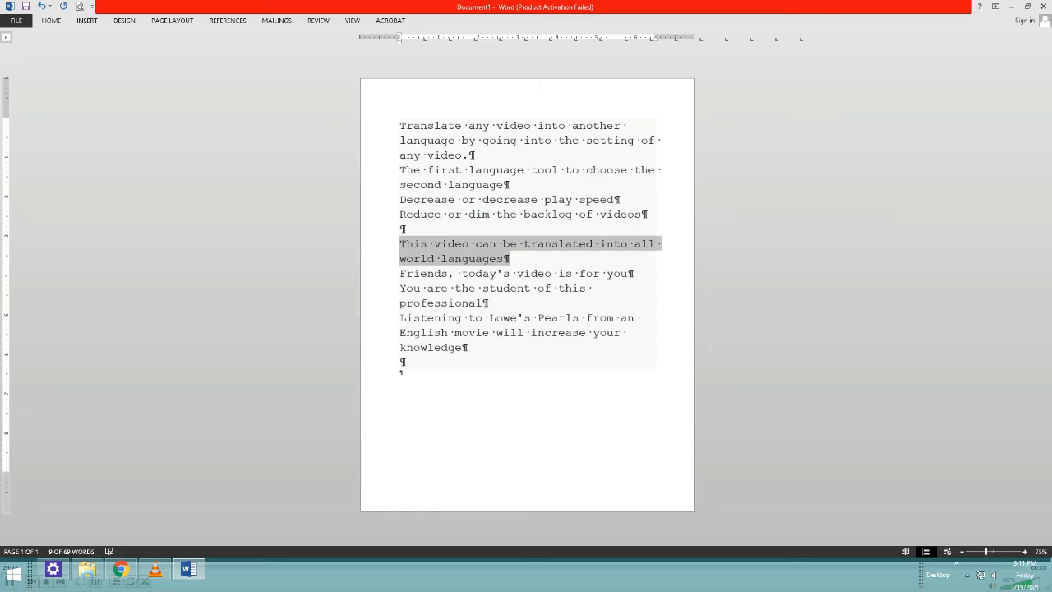
click(121, 568)
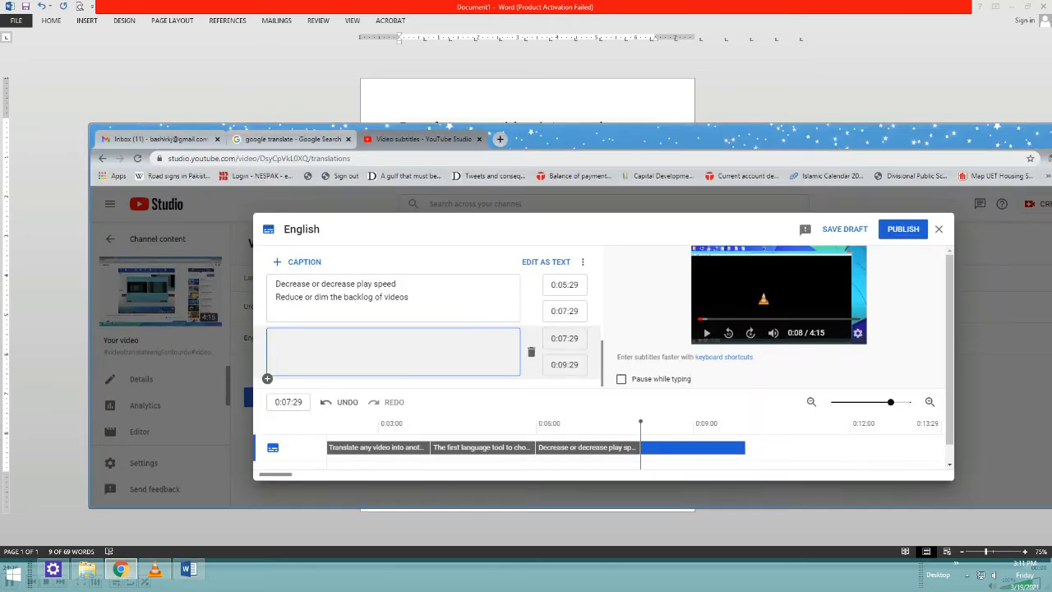
key(ctrl+v)
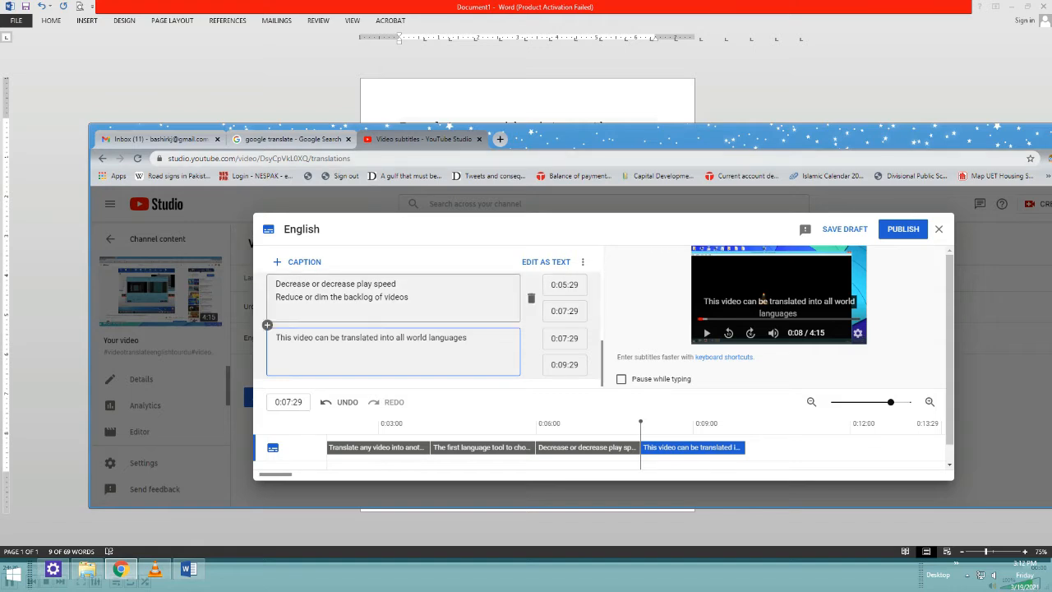
Step: Add a sixth caption with the two Word lines "Friends, today's video is for you" and "You are the student of this professional"
key(Return)
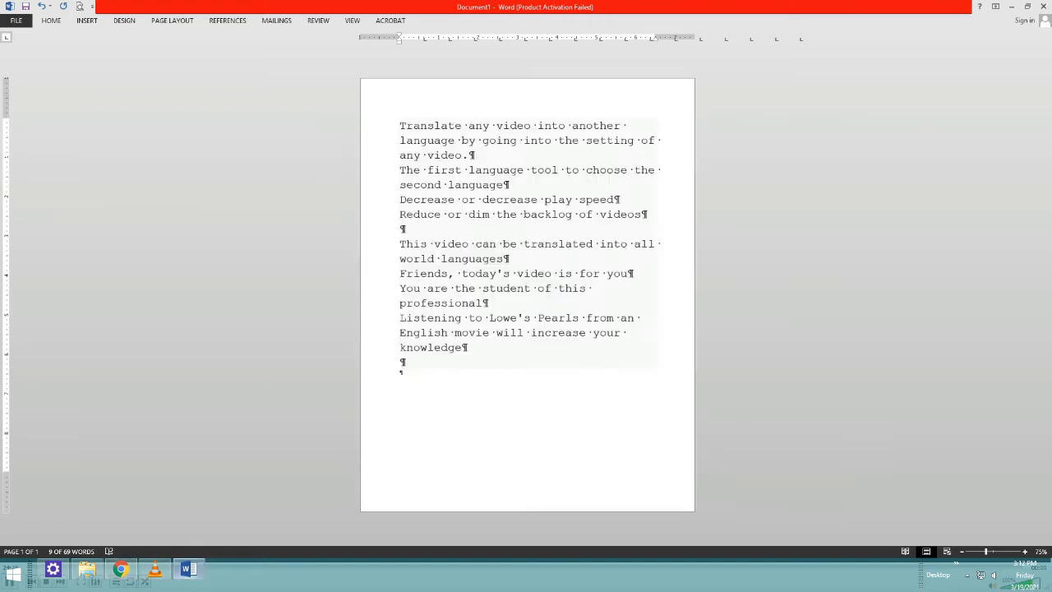
click(188, 569)
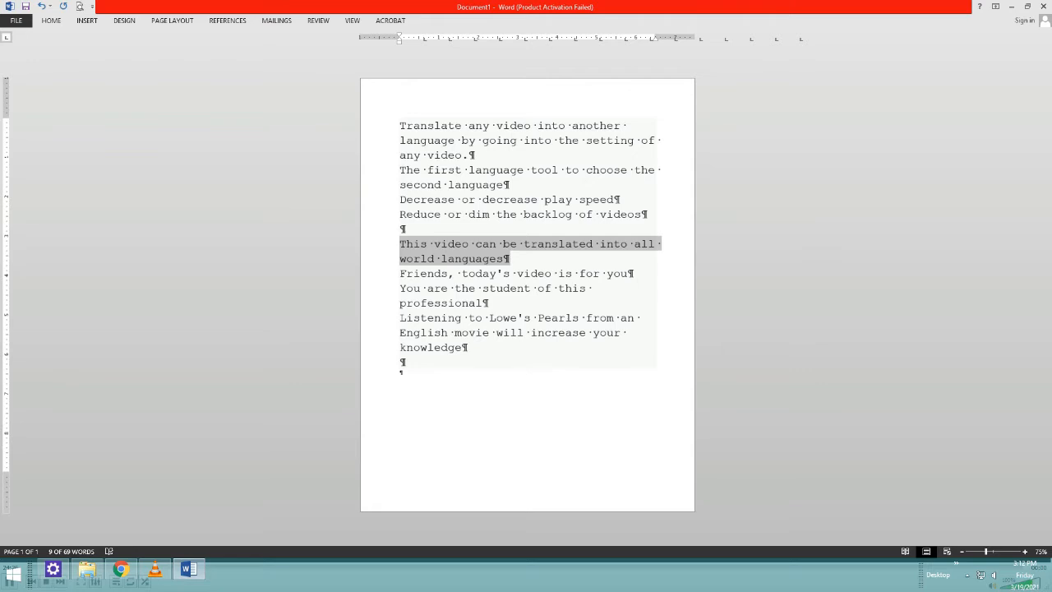
drag(400, 273, 633, 274)
key(shift+Down)
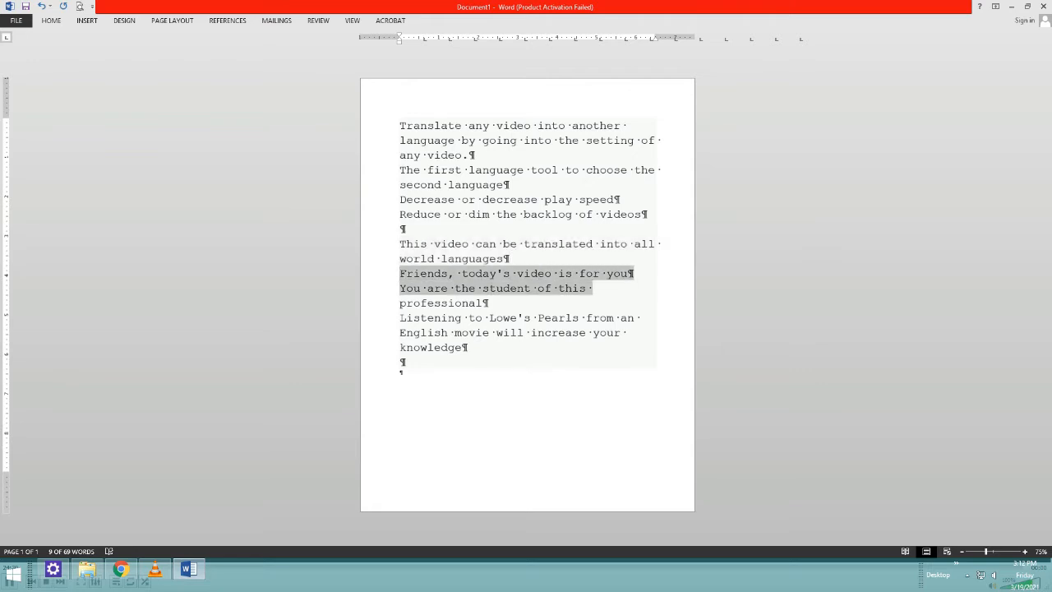
key(shift+Down)
key(ctrl+c)
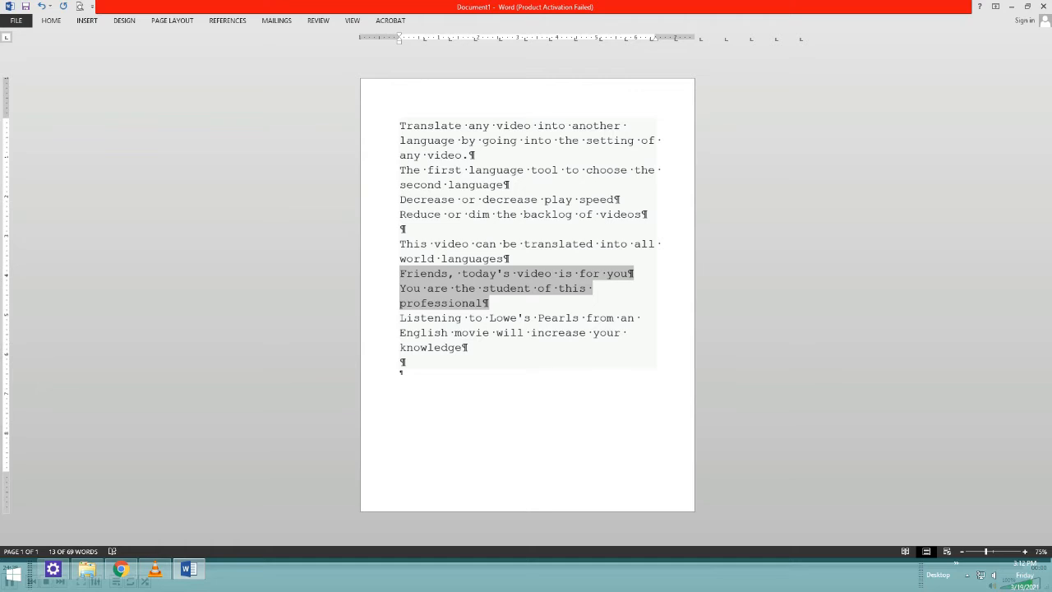
click(122, 569)
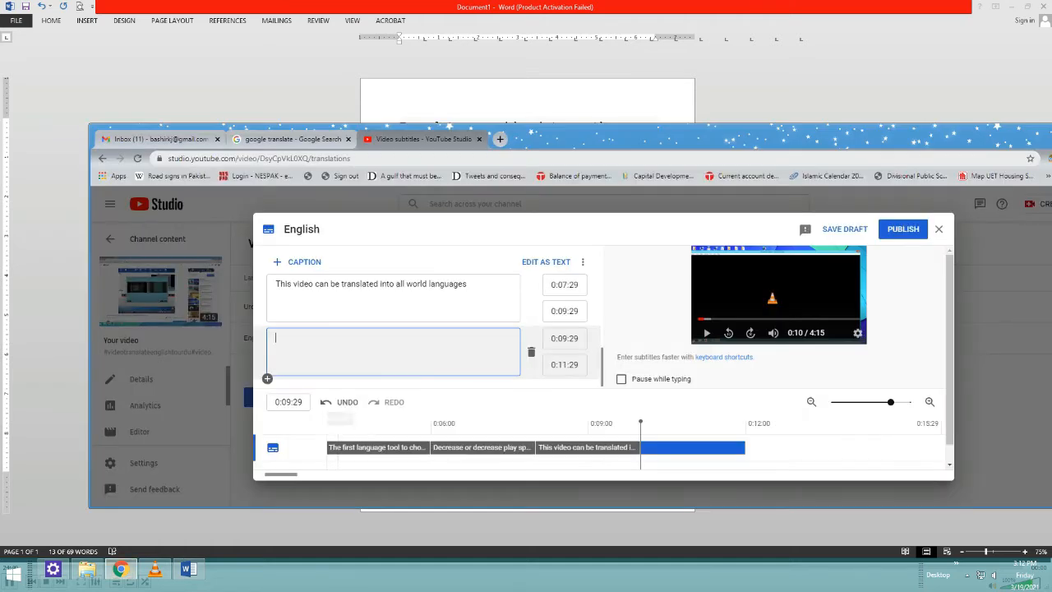
key(ctrl+v)
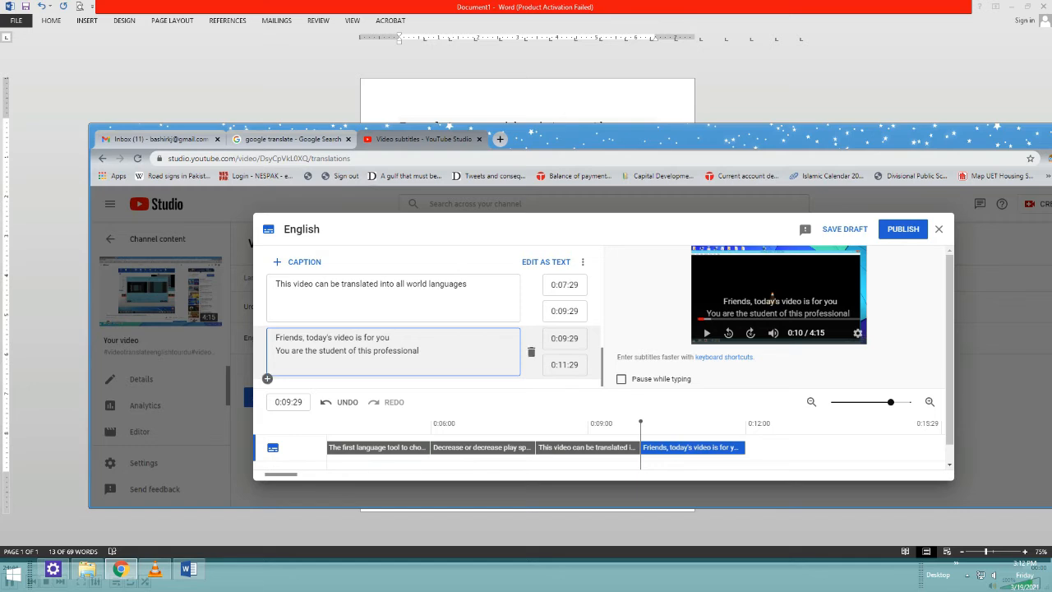
Step: Add a seventh caption with the Word document's sentence "Listening to Lowe's Pearls from an English movie will increase your knowledge"
key(Return)
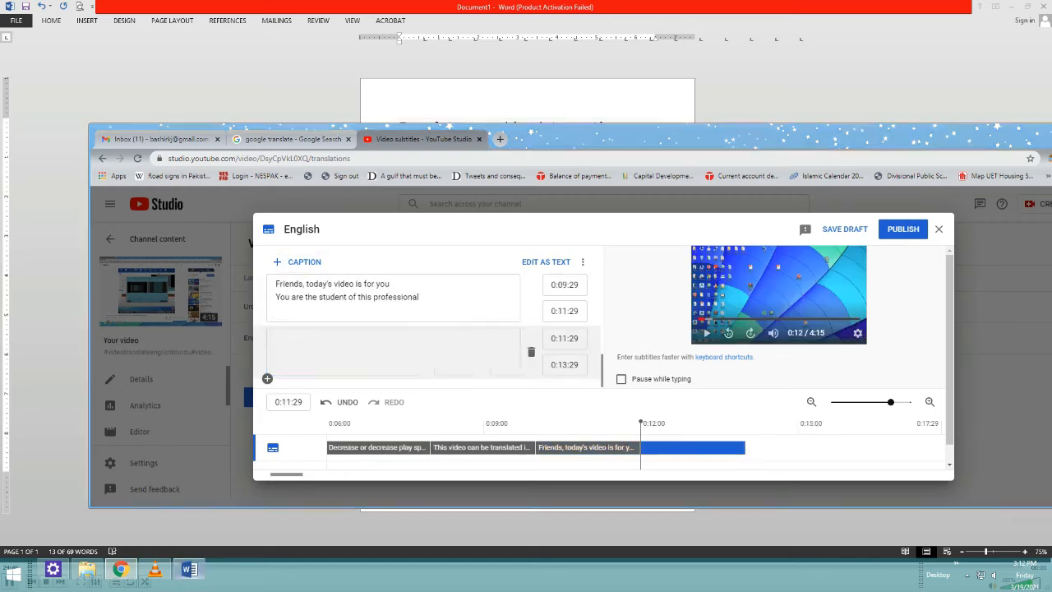
click(189, 569)
drag(400, 318, 470, 348)
key(ctrl+c)
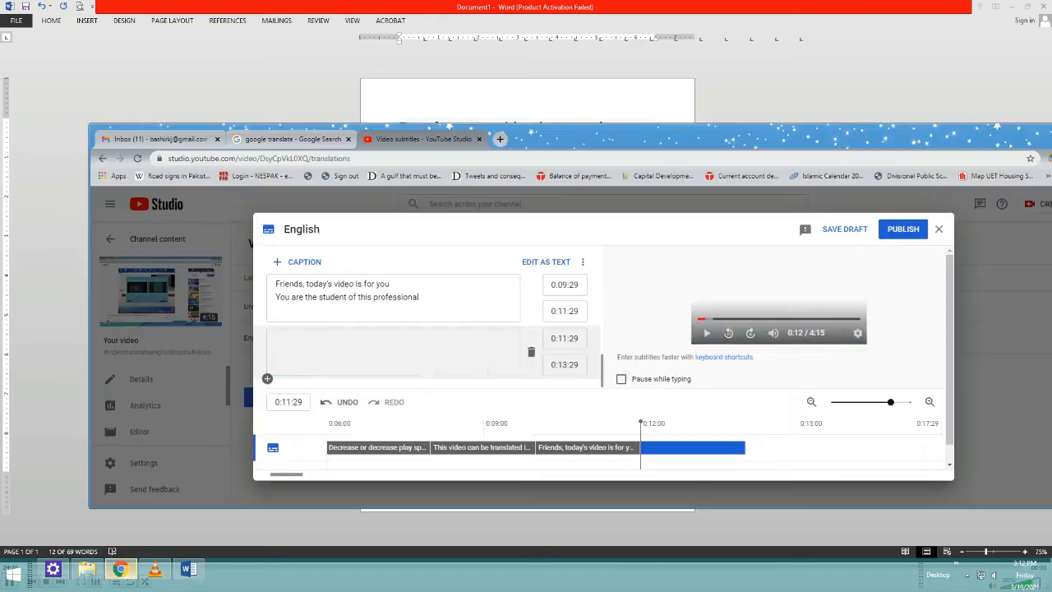
click(121, 568)
key(ctrl+v)
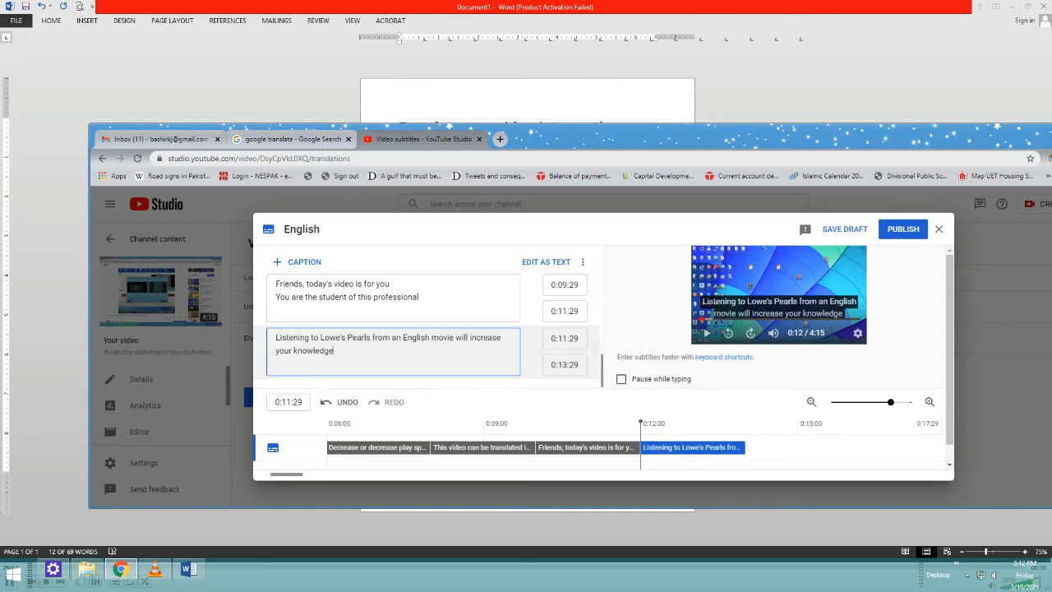
Step: Add an eighth caption reading "thanks friends please like and subscribe my channel"
key(Return)
text(thanks)
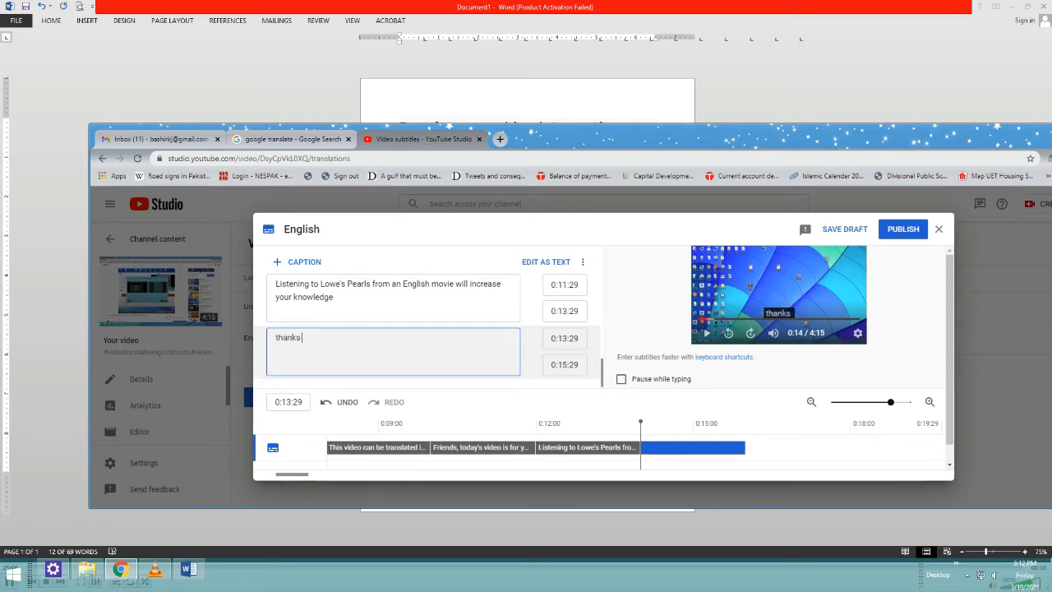
text( friend)
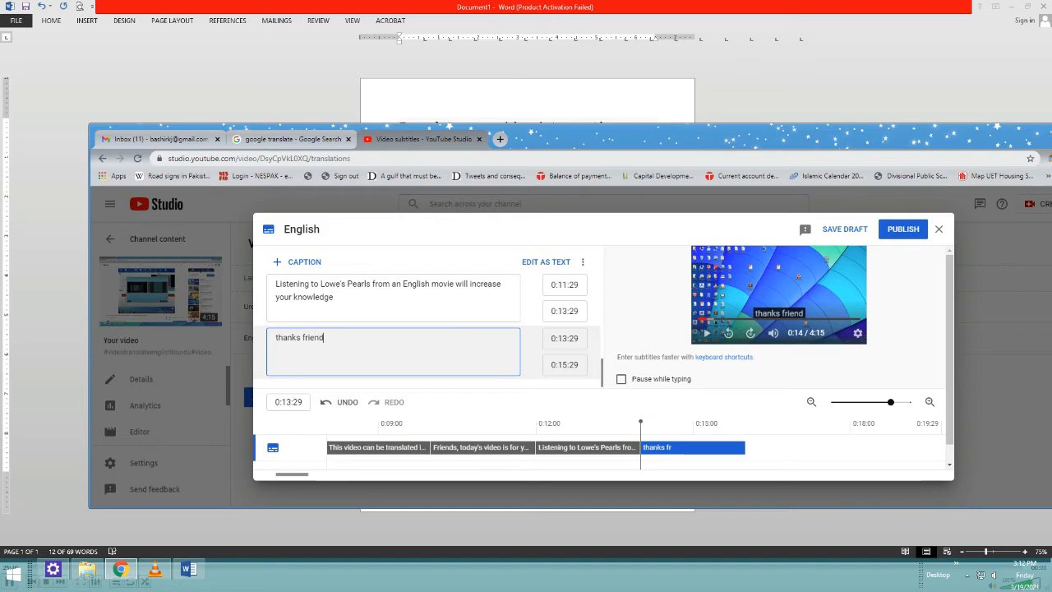
text(s ple)
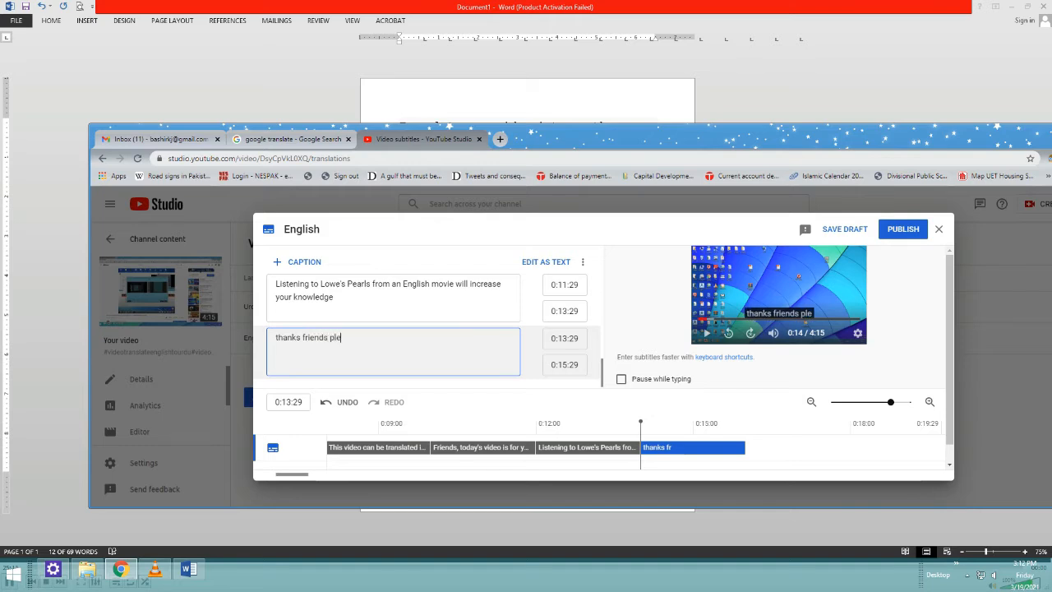
text(ase lik)
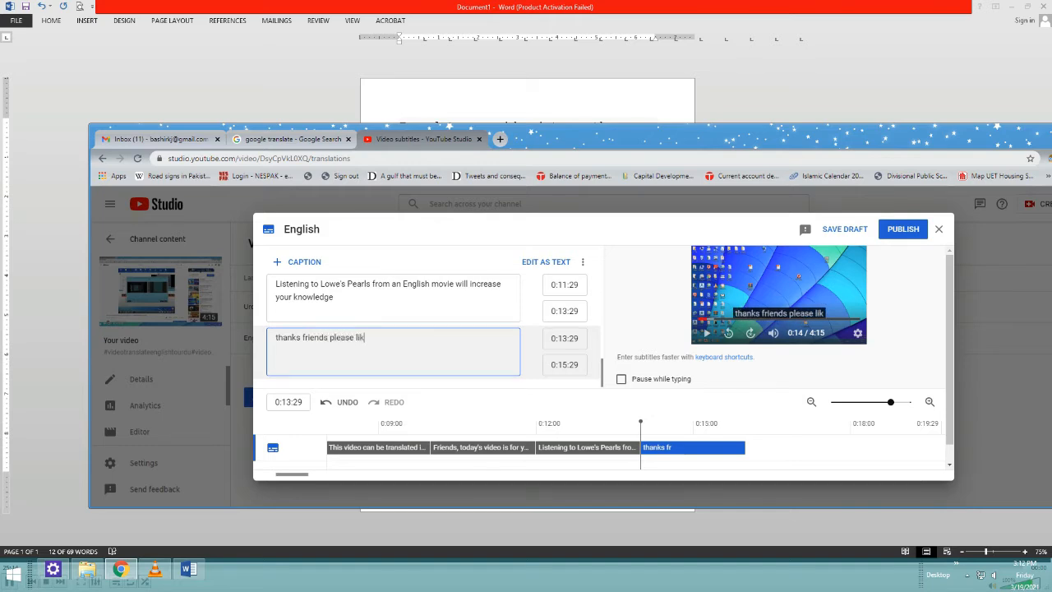
text(e and)
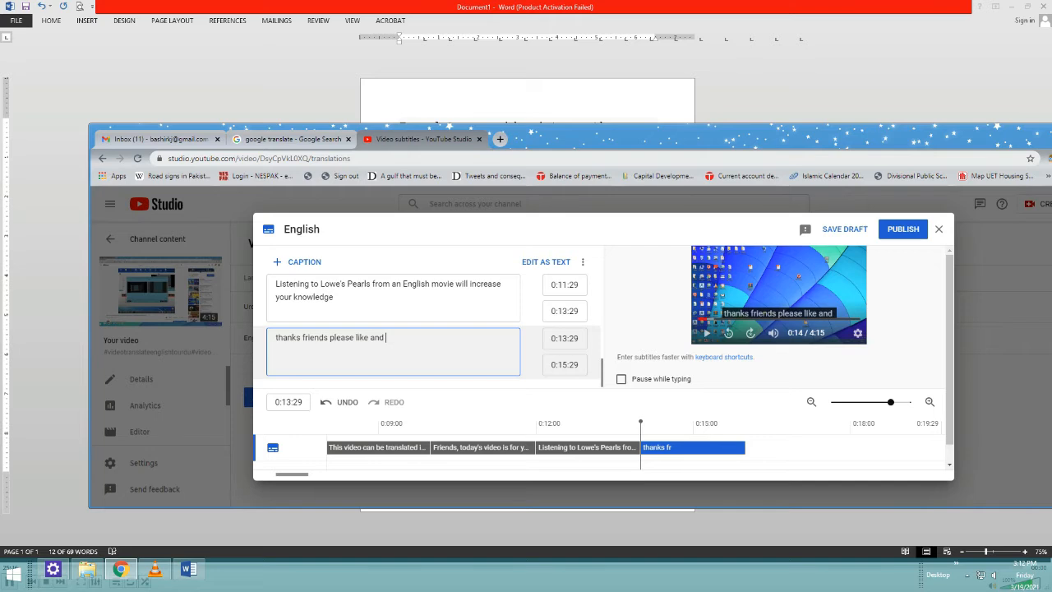
text(sub)
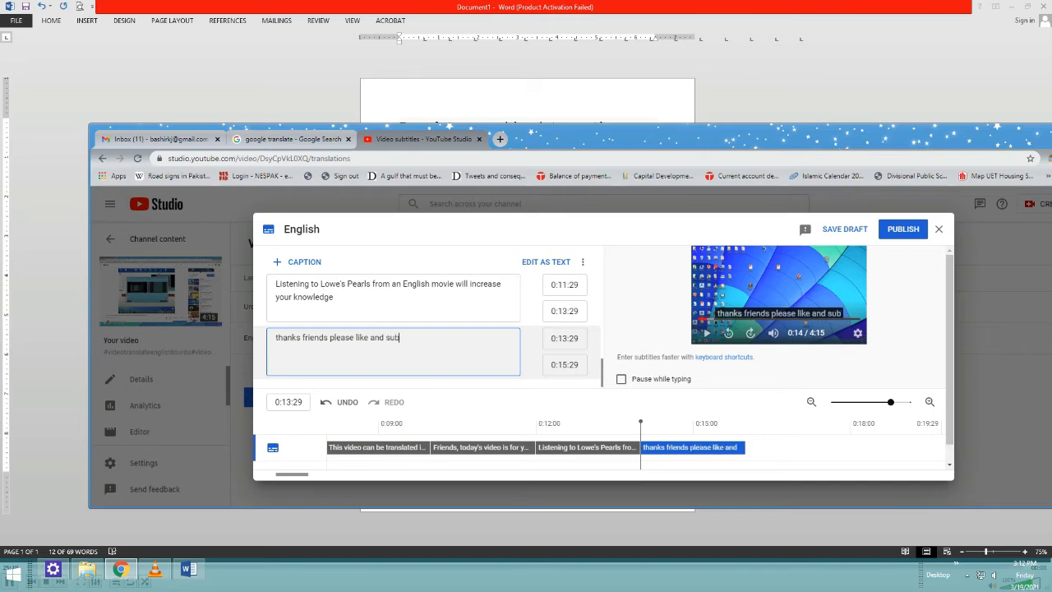
text(scribe )
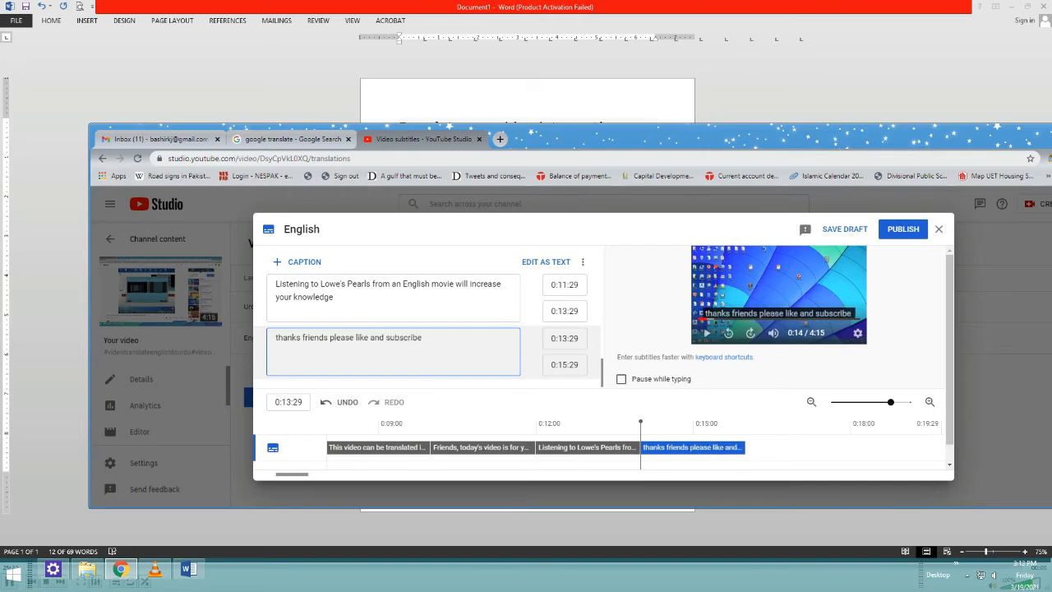
text(my channel)
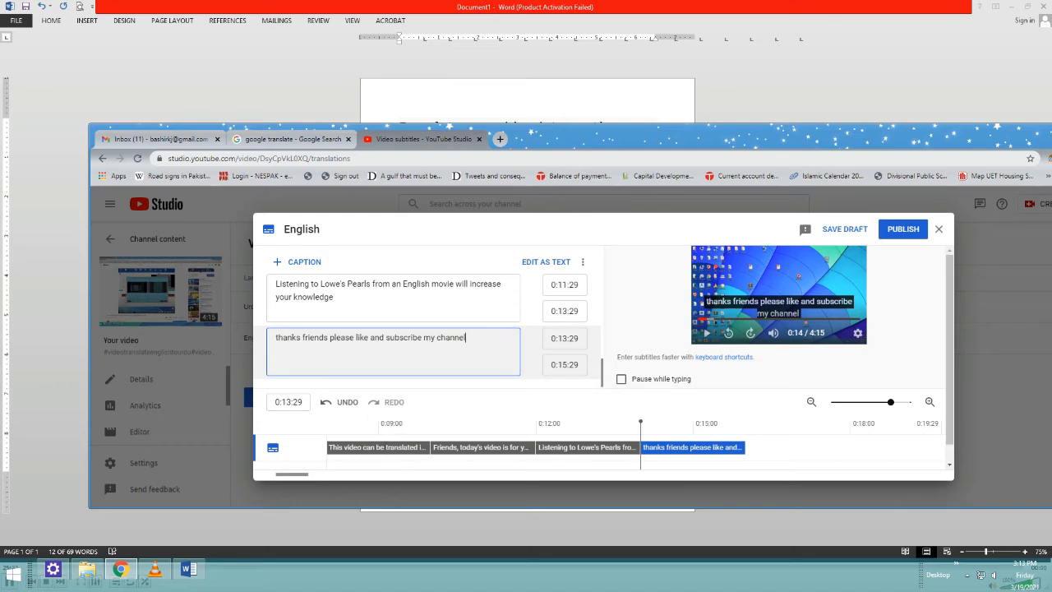
Step: Add a ninth caption reading "thank you live with happiness and", using the spelling suggestion for "happiness"
key(Return)
text(thank you)
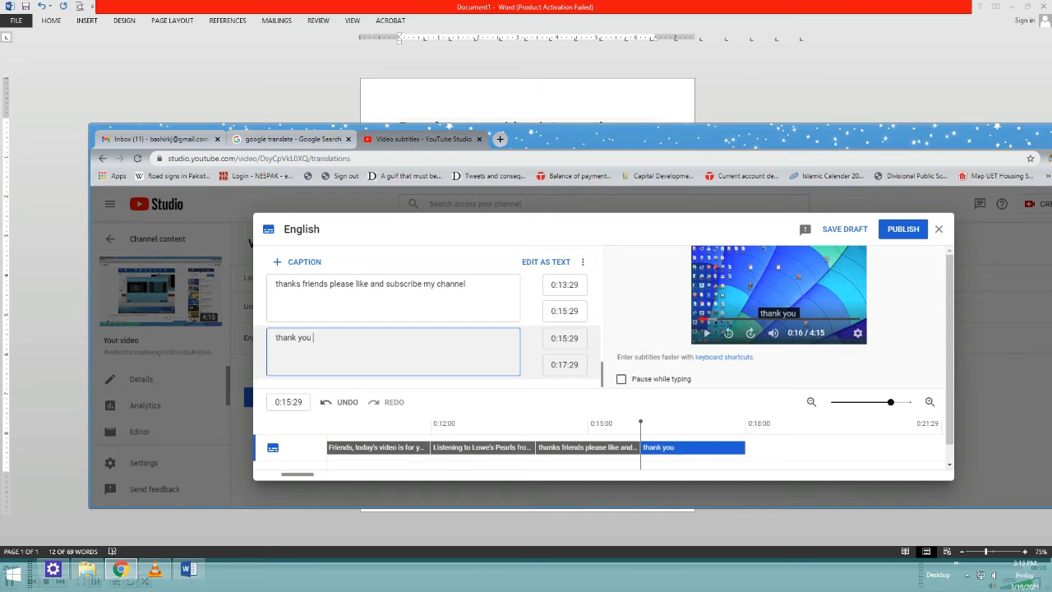
text(live with )
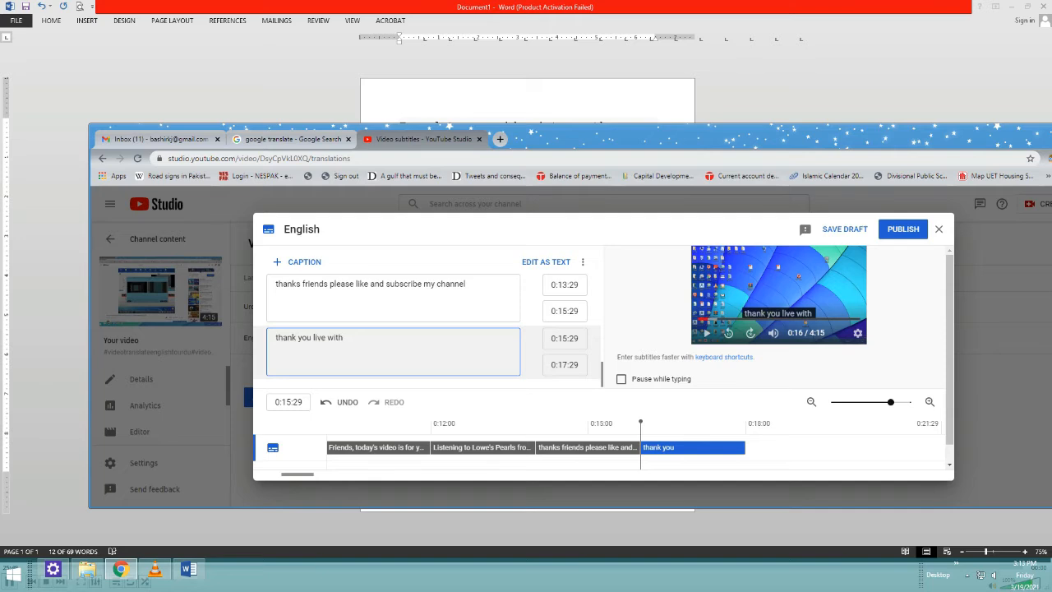
text(happ)
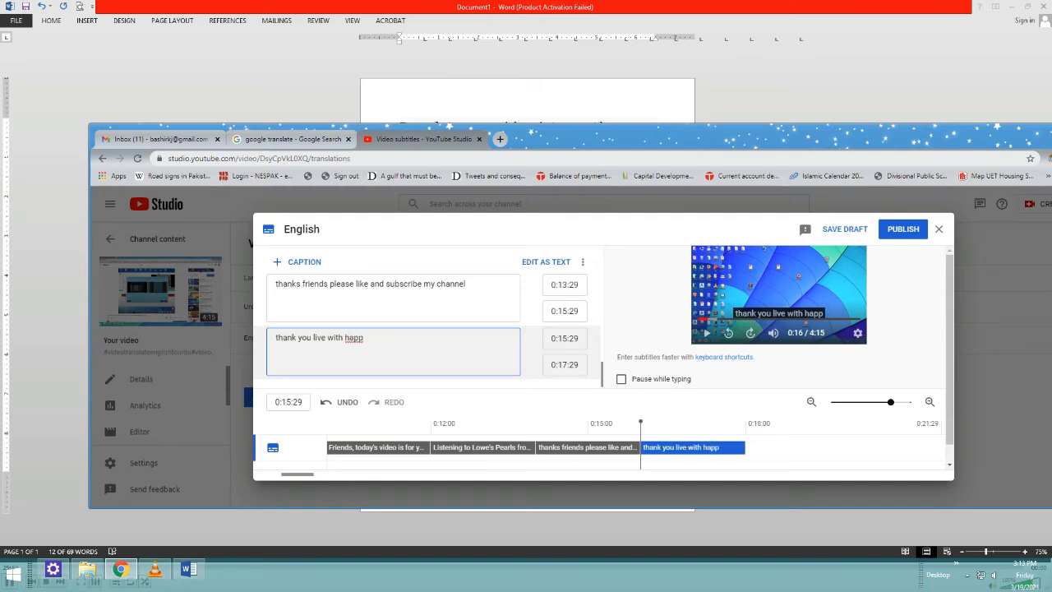
text(i)
key(BackSpace)
text(y)
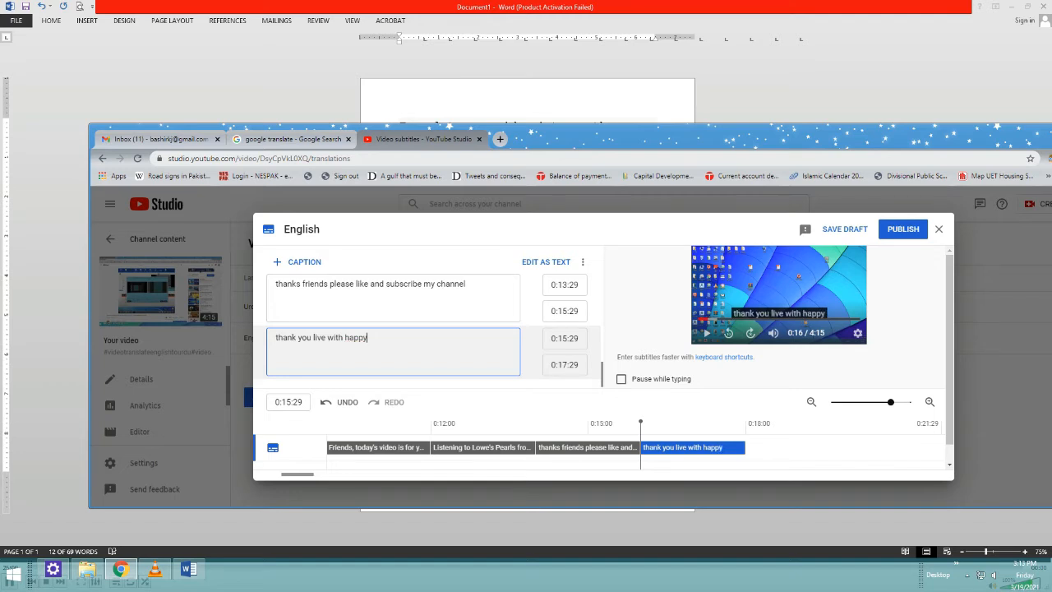
key(BackSpace)
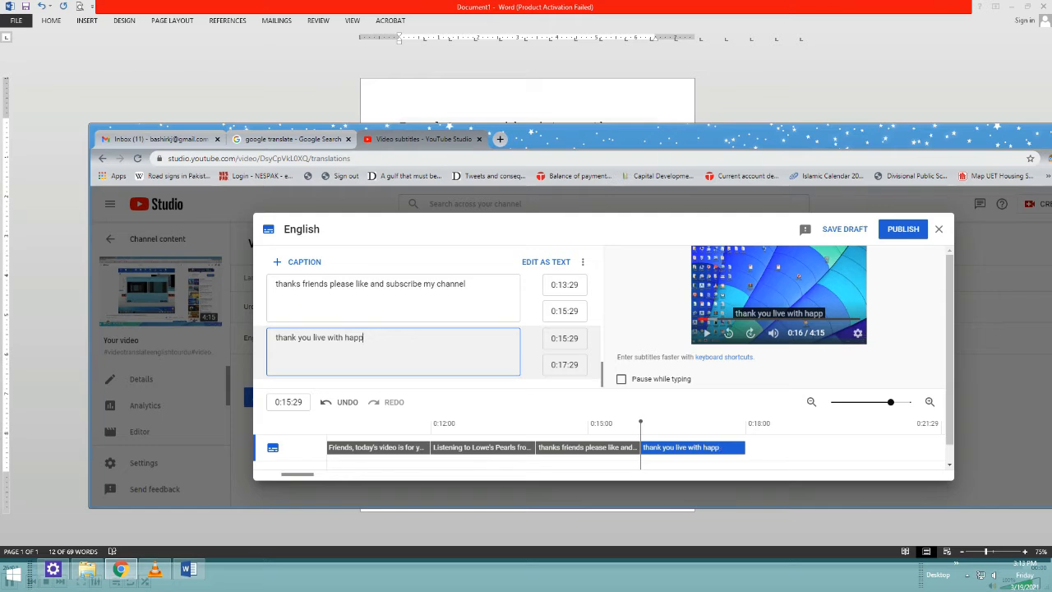
text(nies)
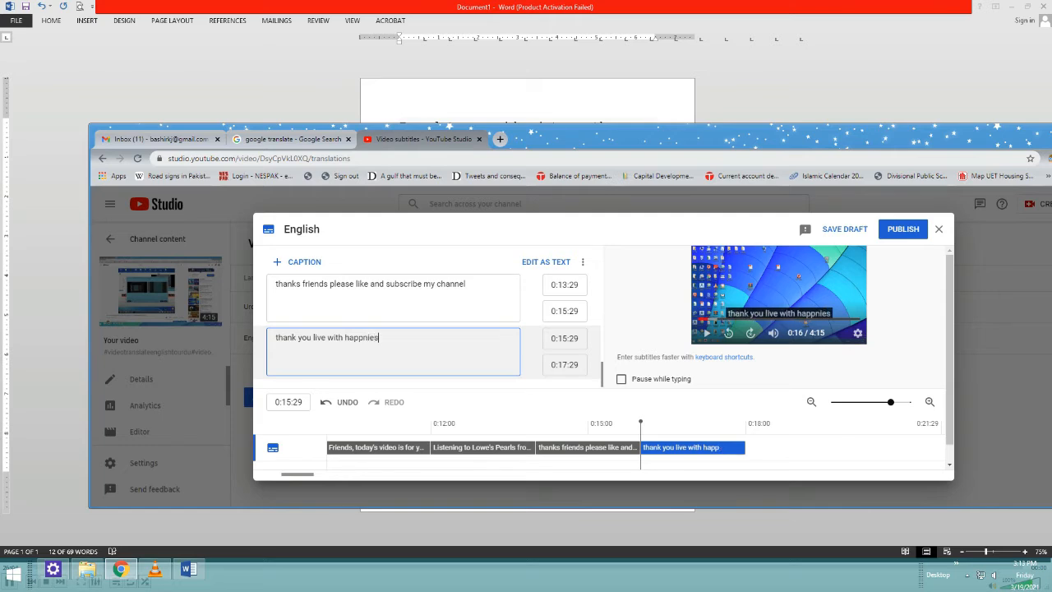
text( and)
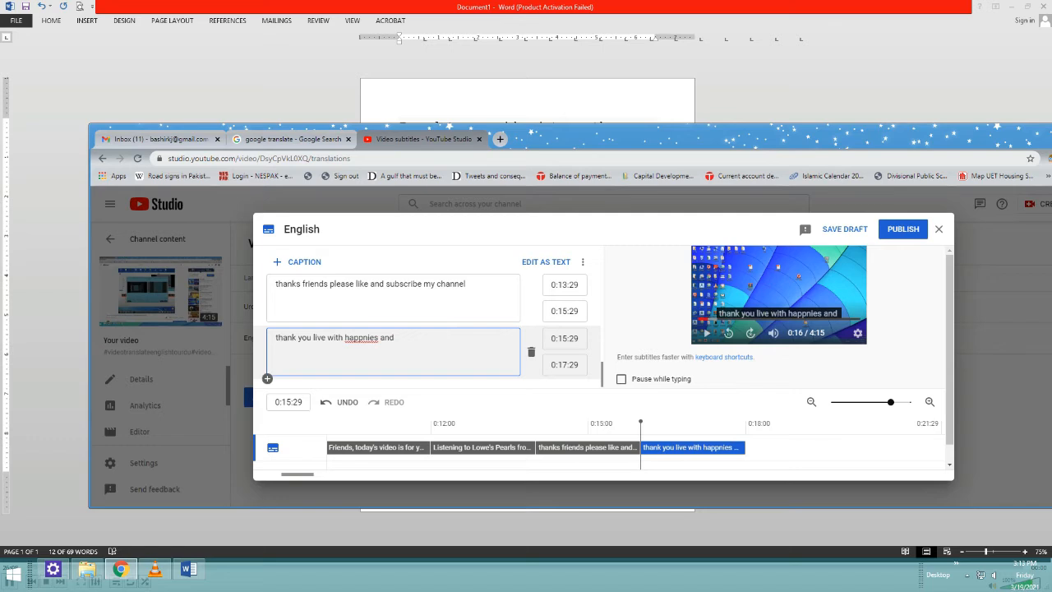
right_click(360, 337)
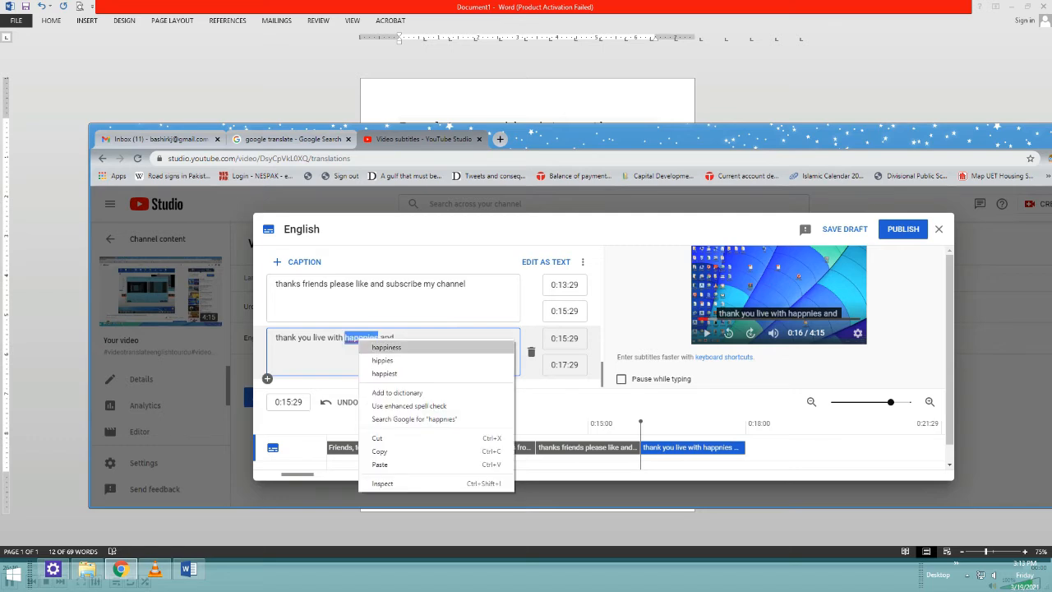
click(379, 347)
click(400, 337)
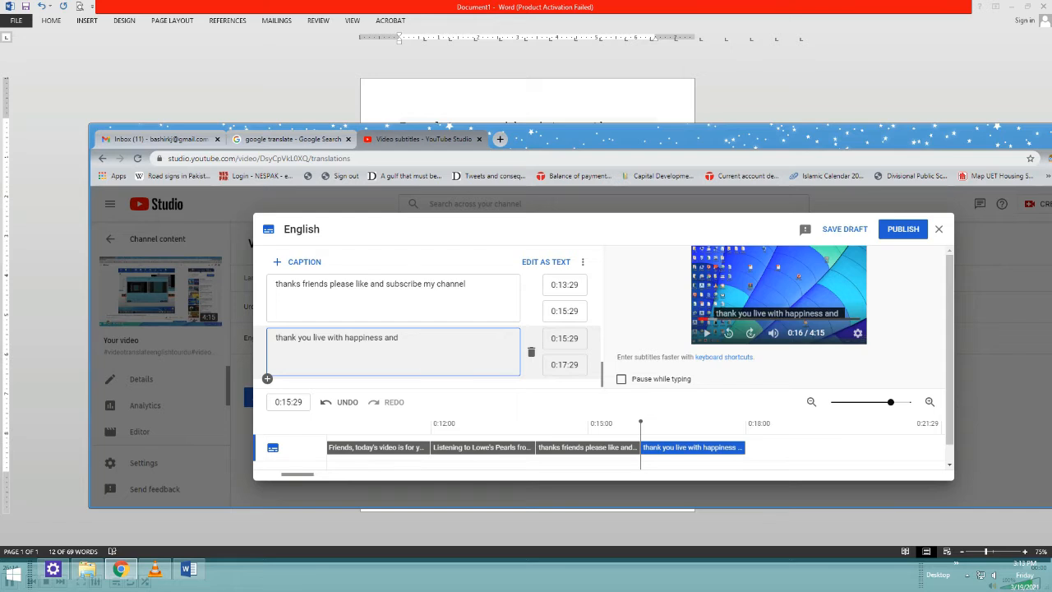
Step: Complete the last caption with "hope your life" and publish the English subtitles
text(hope your)
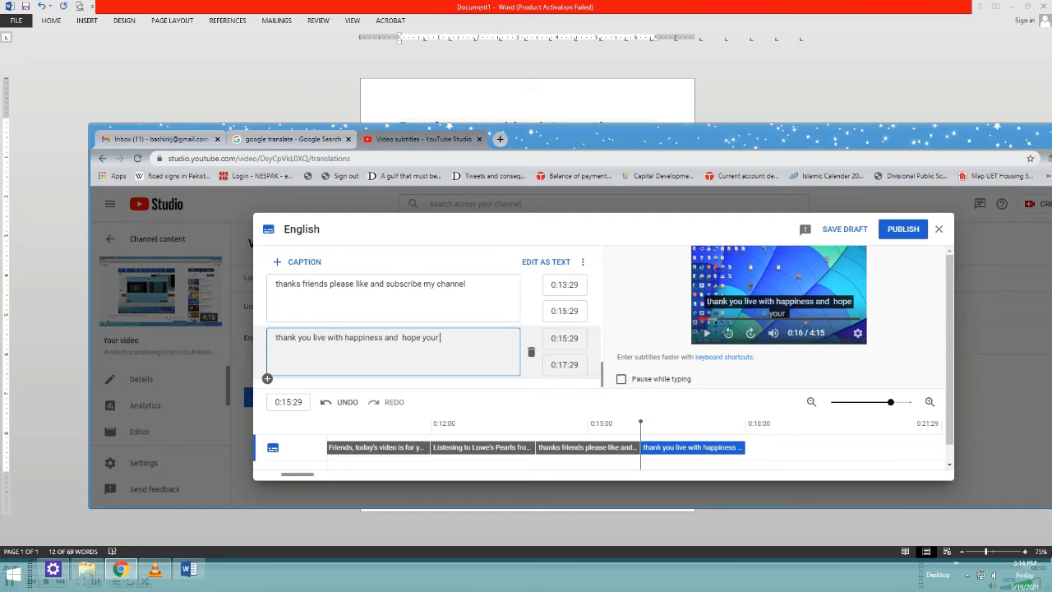
text( life)
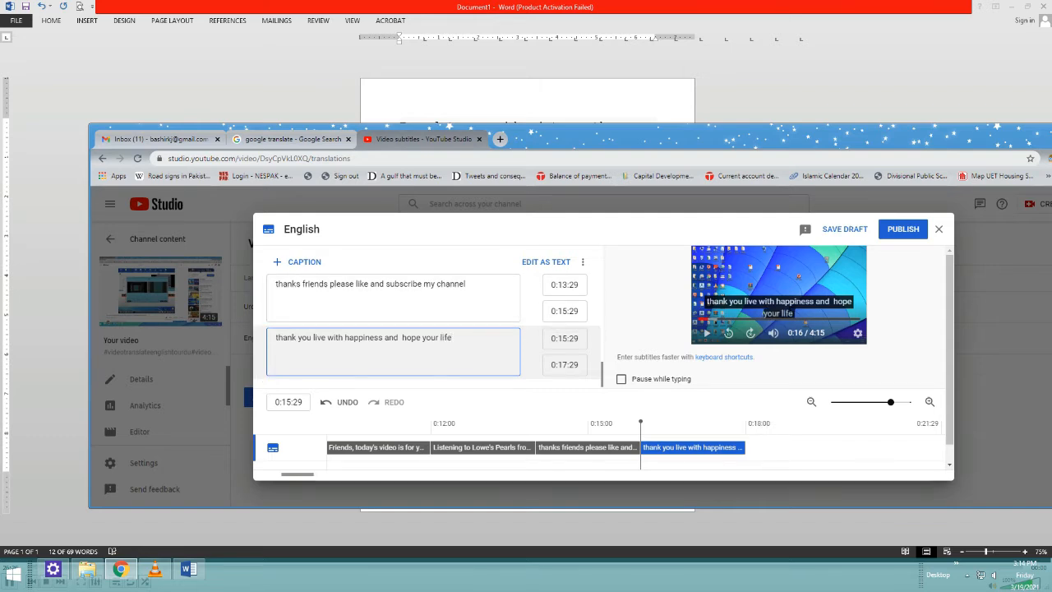
click(899, 229)
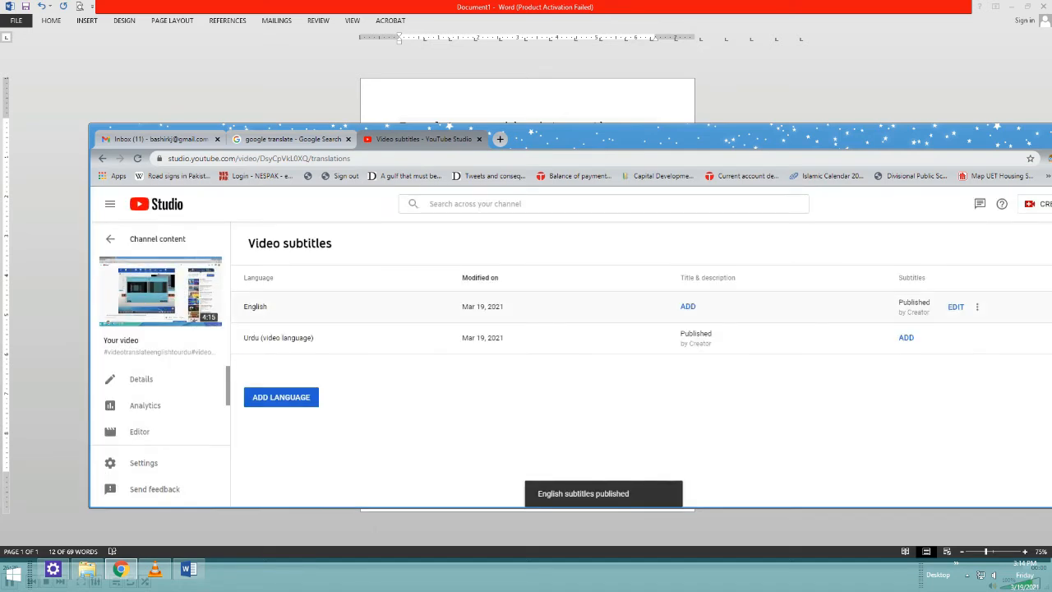
Step: Reopen the English subtitles for editing and shift and stretch the last caption on the timeline to run from about 0:36:21 to 0:49:03
click(955, 307)
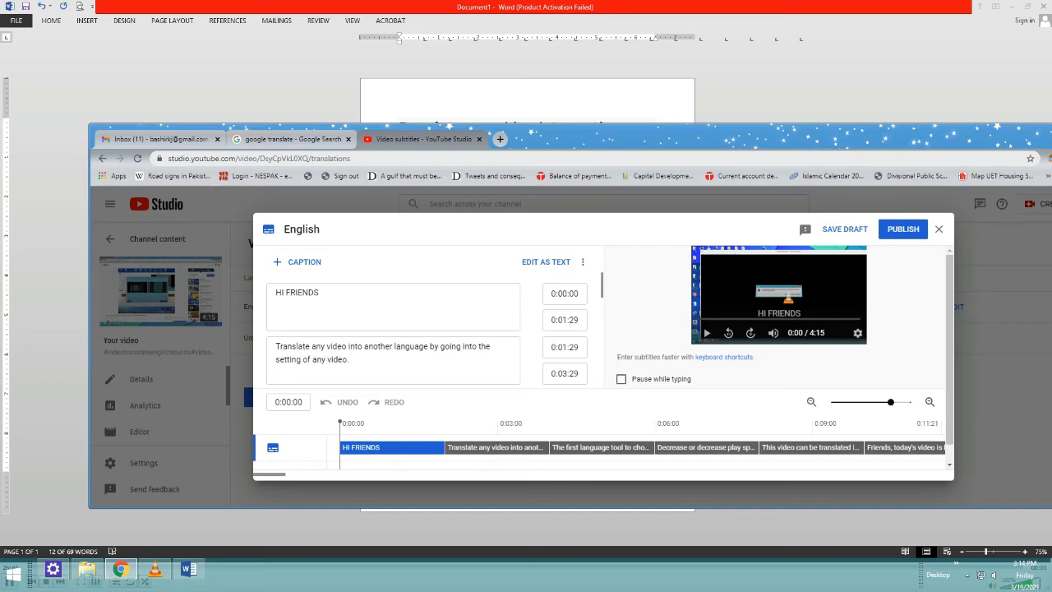
drag(891, 402, 851, 402)
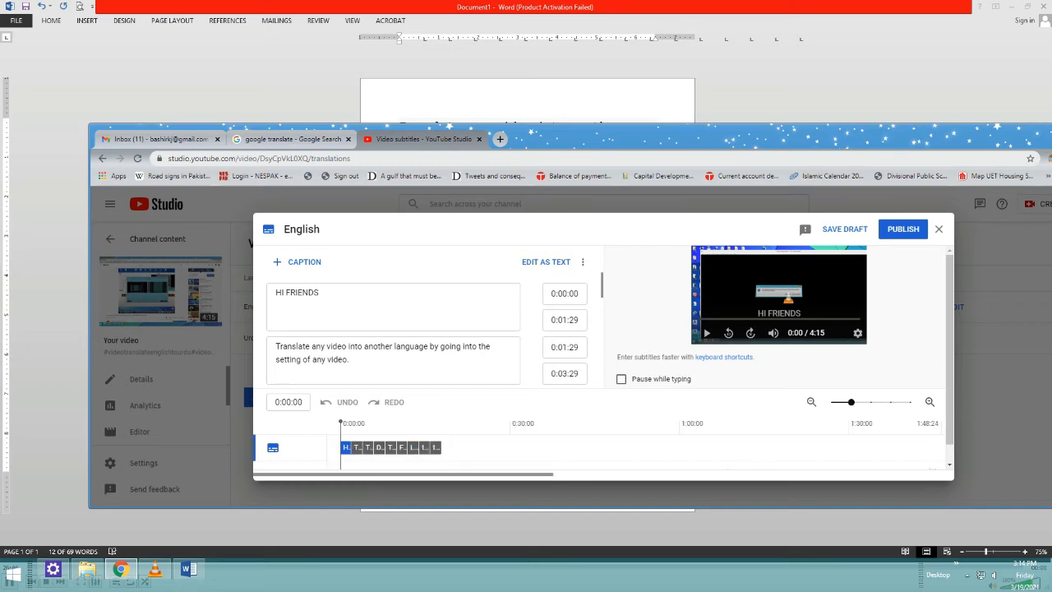
click(871, 401)
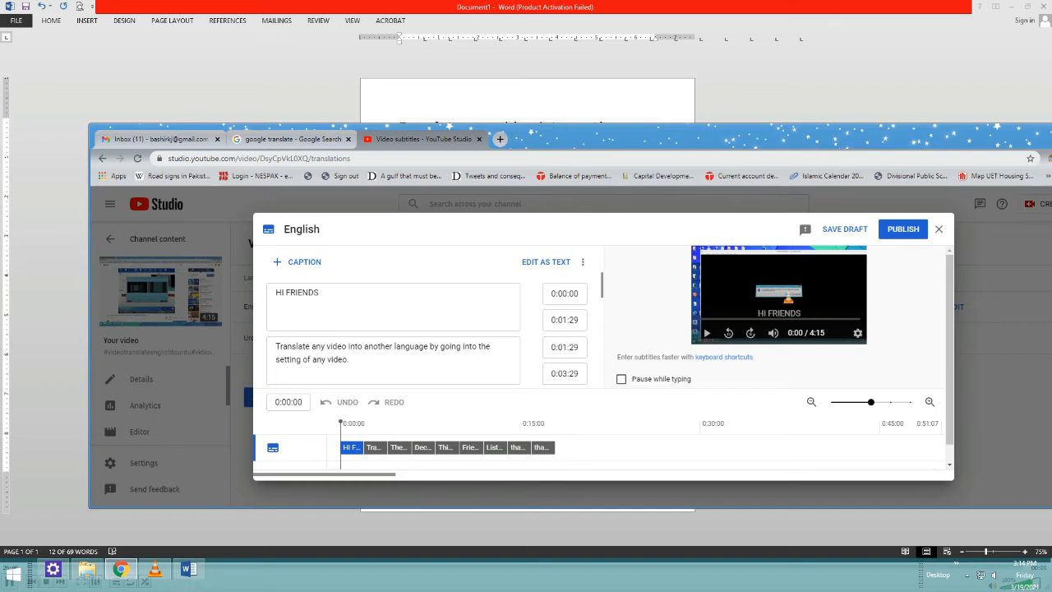
click(544, 448)
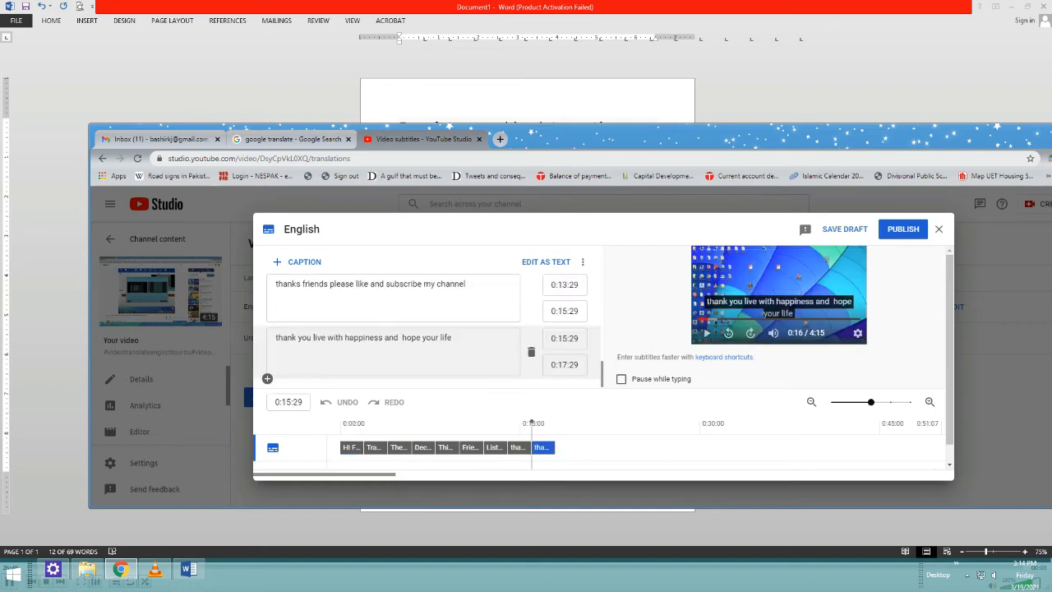
drag(531, 422, 879, 422)
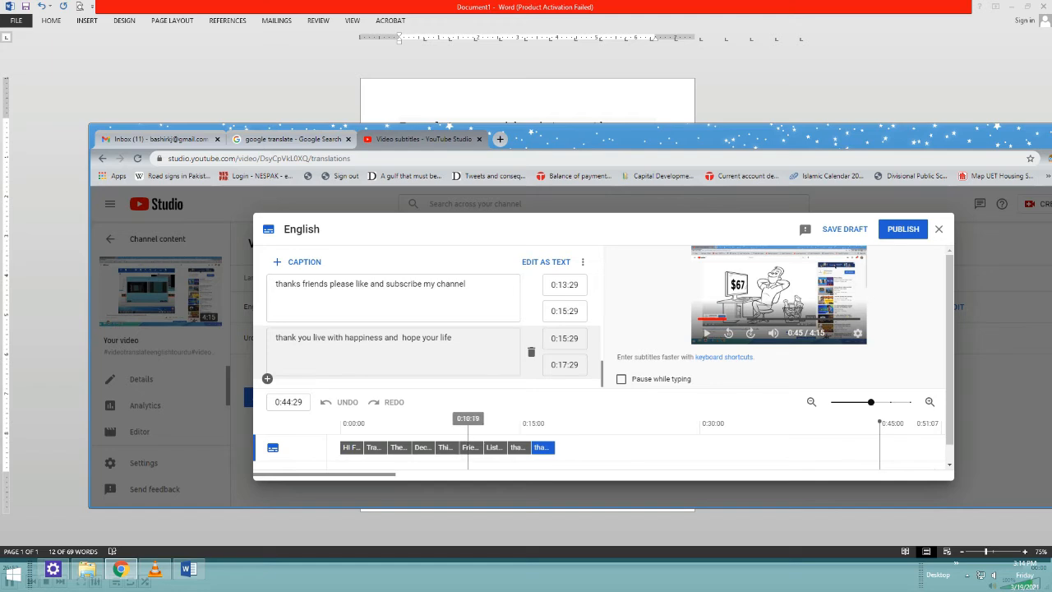
drag(542, 447, 914, 448)
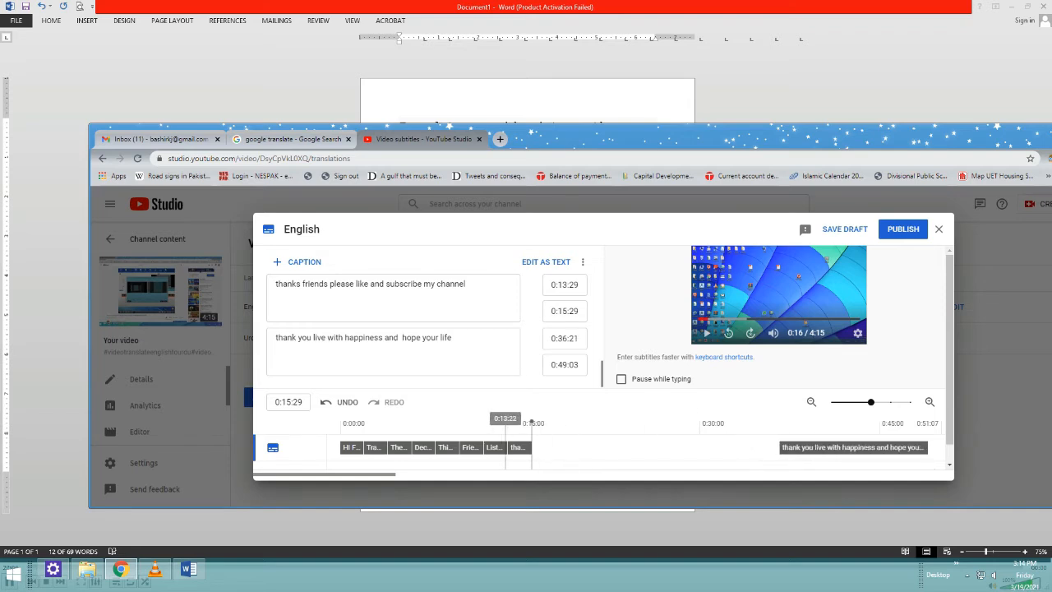
Step: Move the "thanks friends please like and subscribe my channel" caption and stretch its start so it runs from 0:25:08 to 0:35:29
click(774, 436)
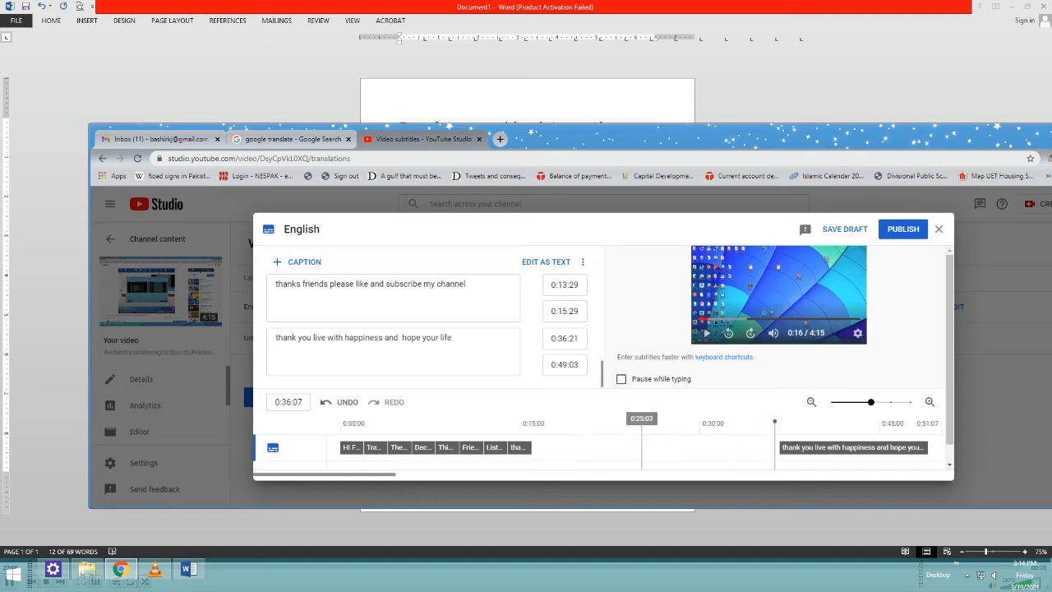
drag(519, 447, 758, 447)
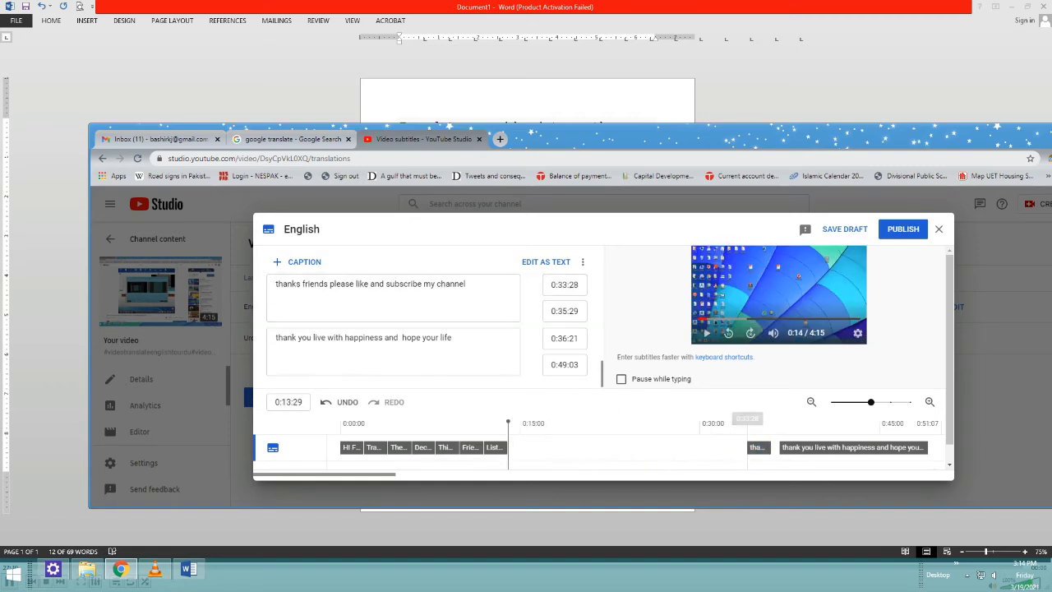
drag(747, 447, 642, 447)
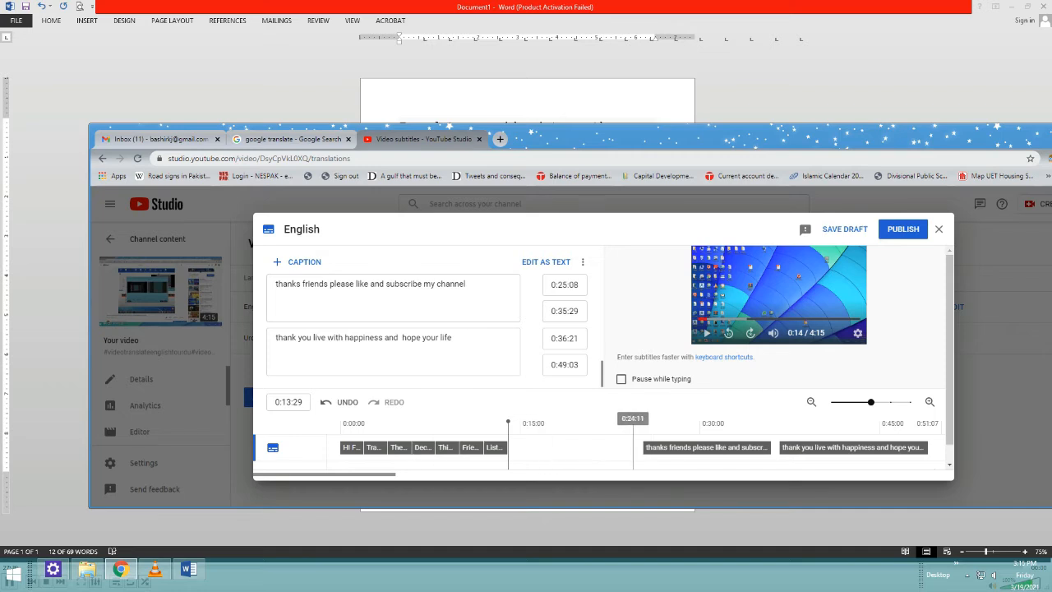
Step: Move the "Listening to Lowe's Pearls" caption on the timeline and stretch its start so it runs from 0:12:27 to 0:25:10
drag(497, 447, 637, 447)
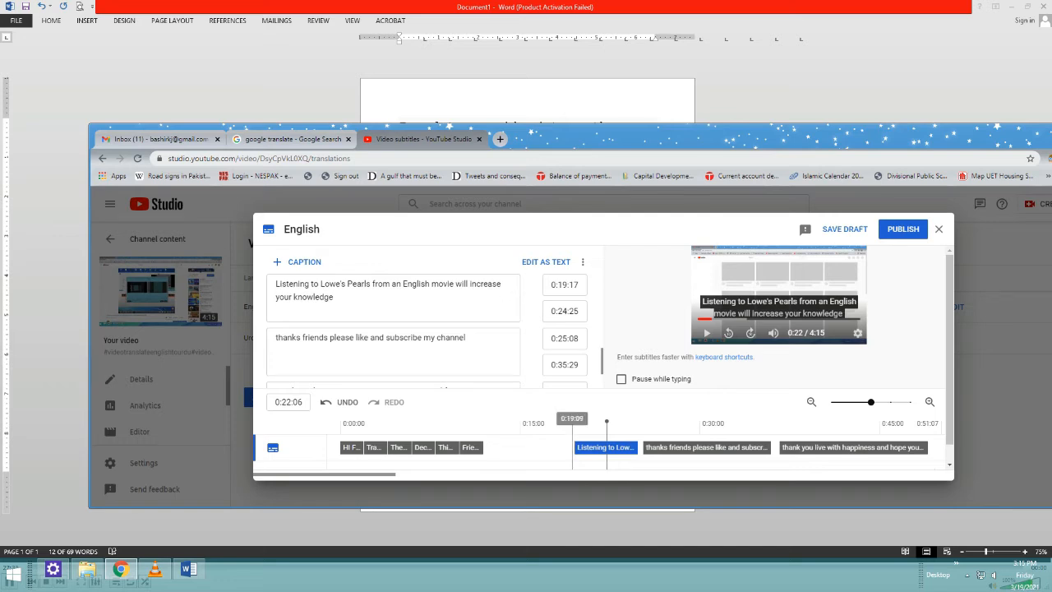
drag(574, 447, 489, 447)
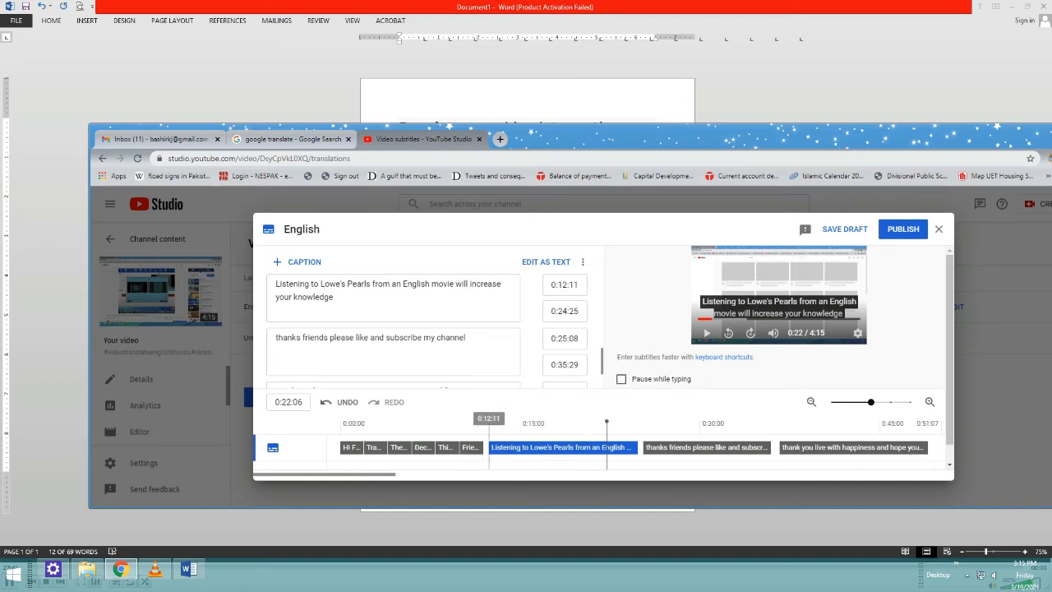
drag(534, 448, 539, 448)
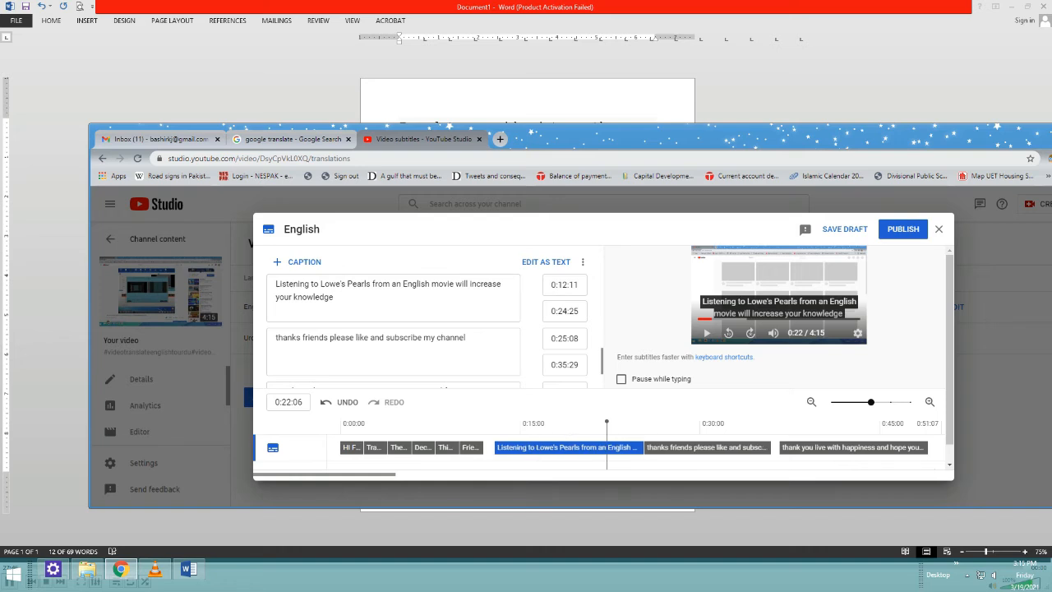
click(493, 446)
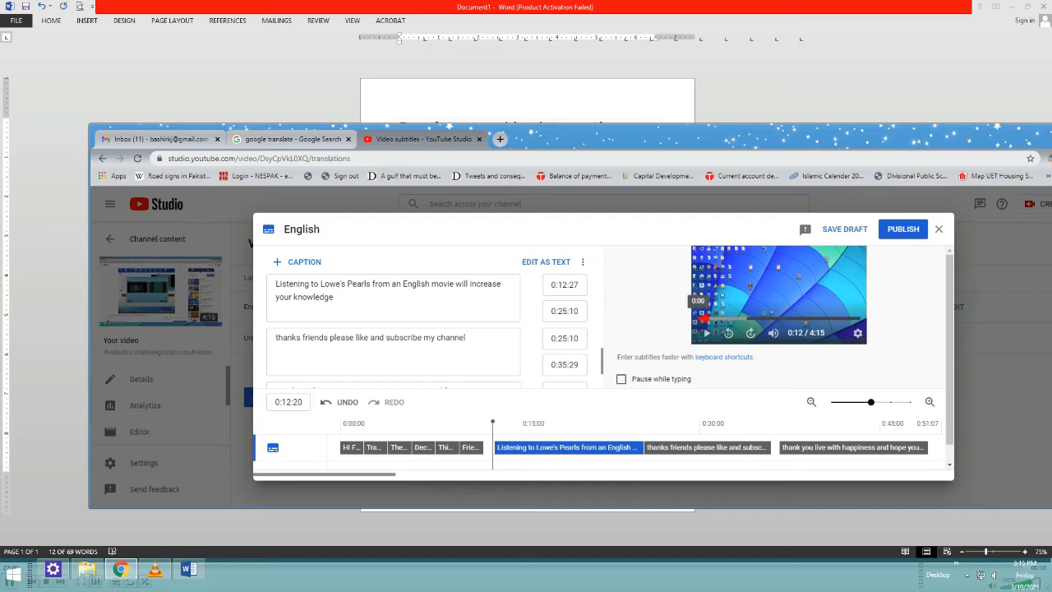
Step: Shift the "Friends, today's video is for you" caption and stretch its start so it runs from about 0:08:14 to 0:13:09
click(699, 317)
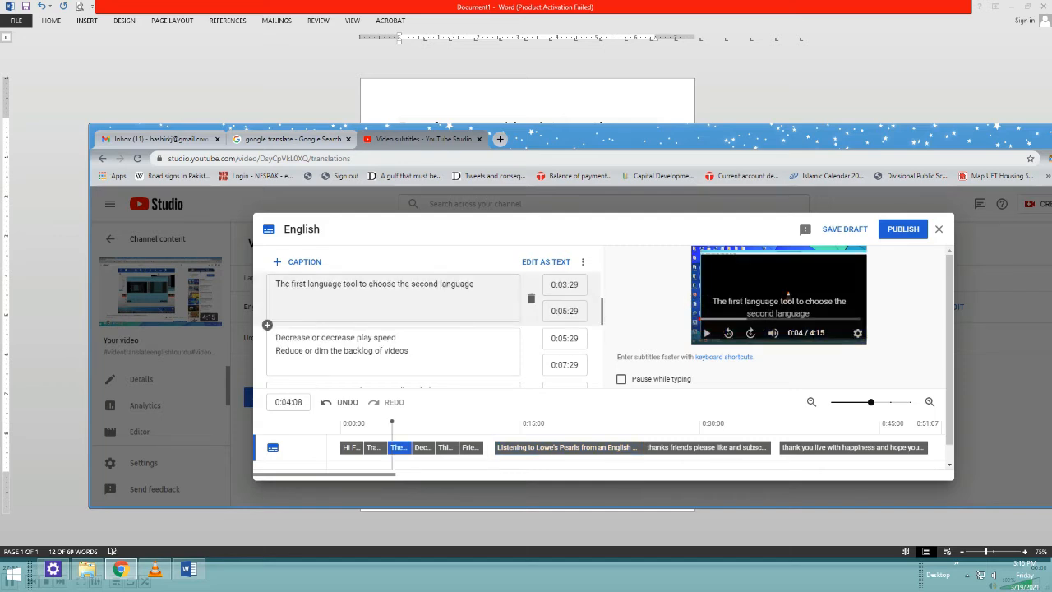
click(471, 447)
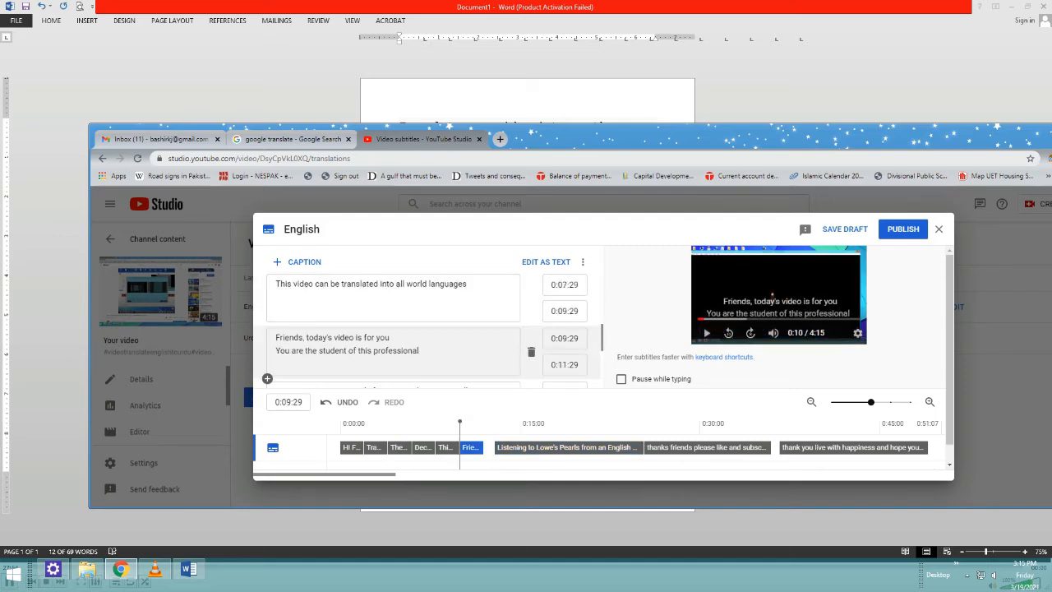
drag(470, 447, 487, 446)
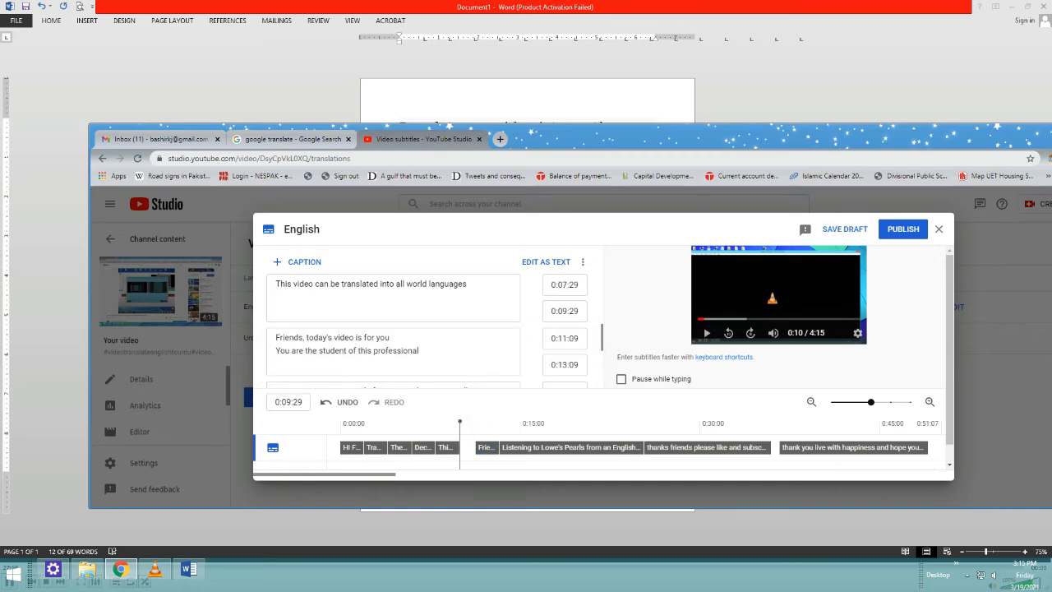
drag(477, 447, 442, 447)
Step: Shift the last two captions later, the final one to 0:37:25–0:50:07, and extend the "Listening to Lowe's Pearls" caption to about 0:34:22
drag(851, 447, 865, 447)
drag(707, 447, 727, 446)
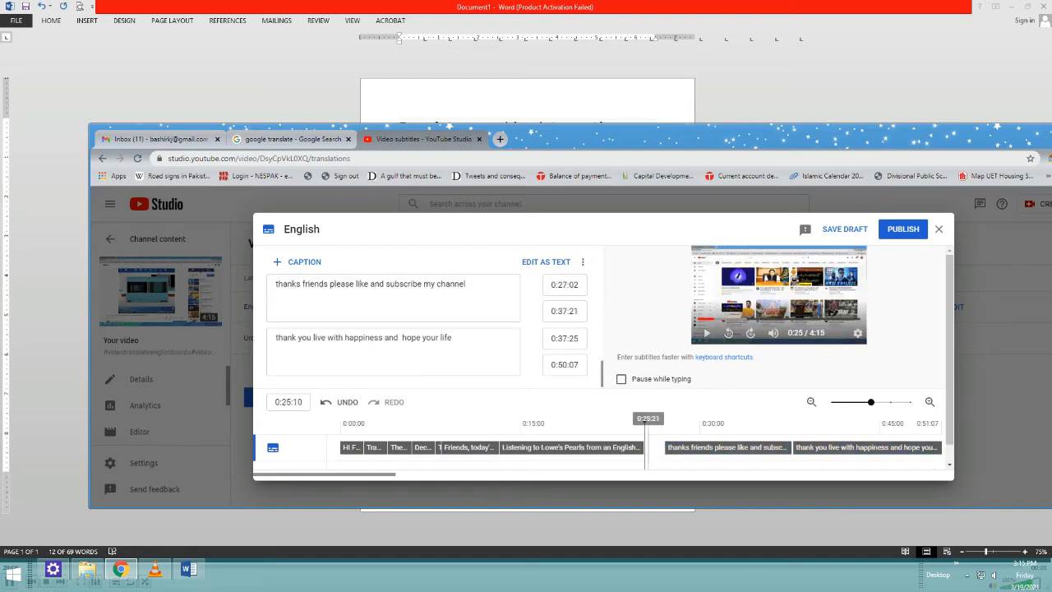
drag(645, 446, 755, 447)
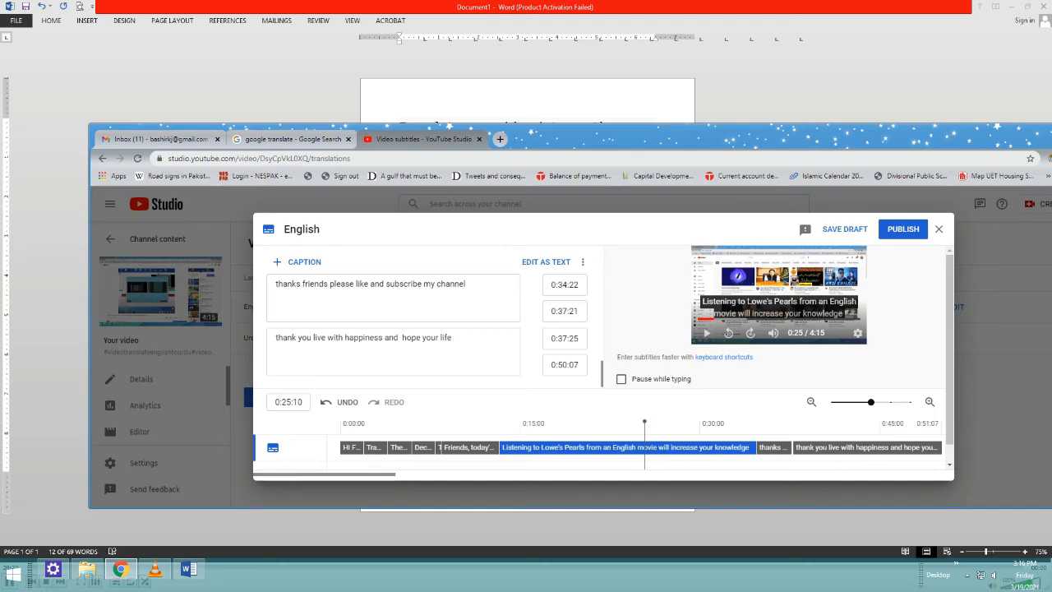
Step: Move the final caption to run from 1:21:16 to 1:34:28 and the "thanks friends" caption to 1:08:06–1:11:05
drag(349, 474, 862, 447)
drag(348, 448, 723, 448)
drag(750, 448, 749, 447)
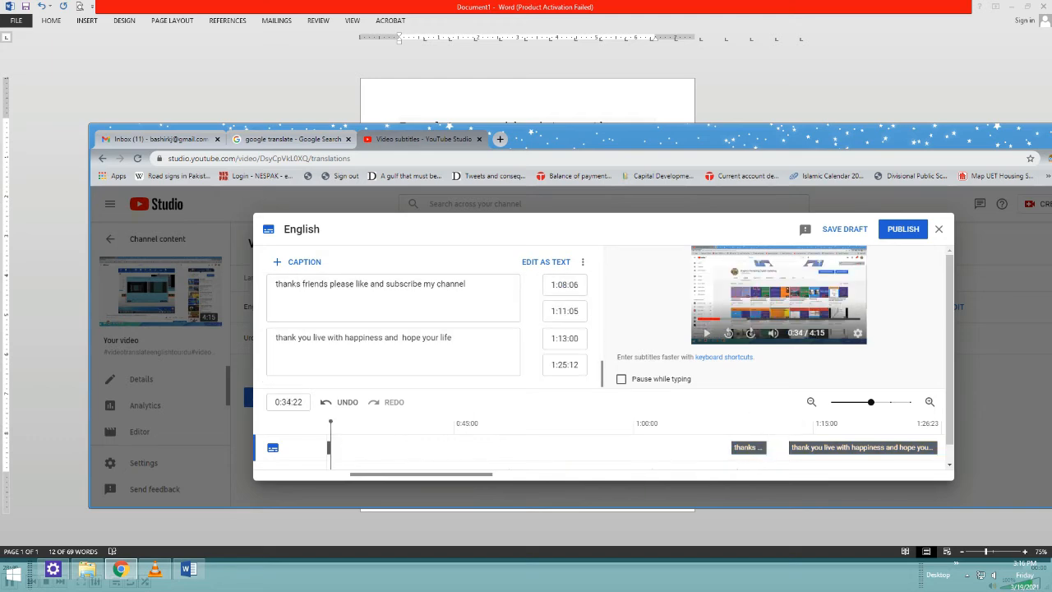
click(789, 447)
drag(918, 447, 880, 448)
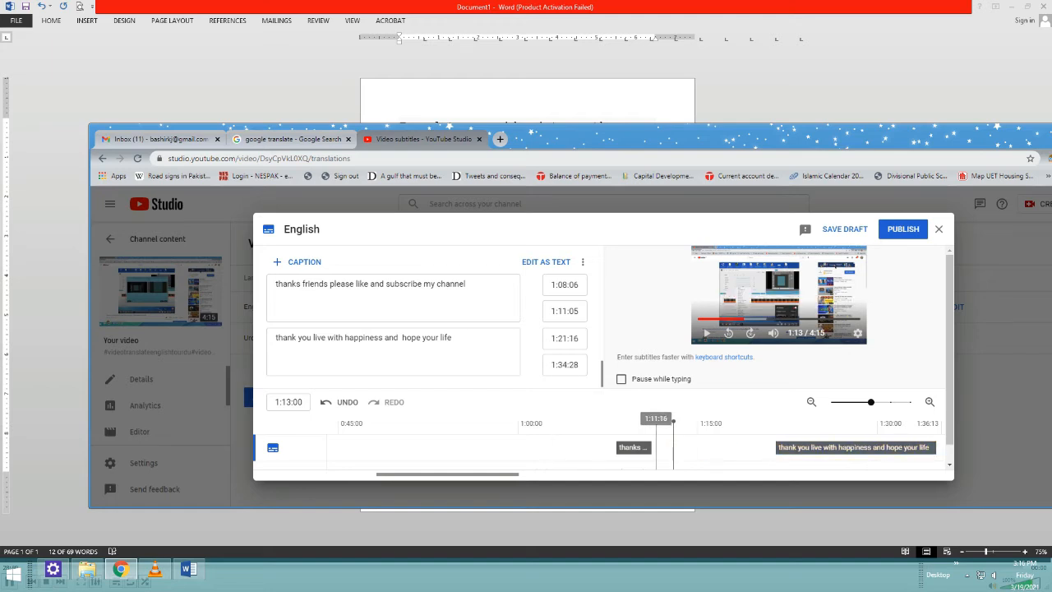
Step: Retime the "thanks friends" caption to 1:06:27–1:21:06 and move the "Listening to Lowe's Pearls" caption to 0:45:12–1:06:24
drag(633, 447, 754, 448)
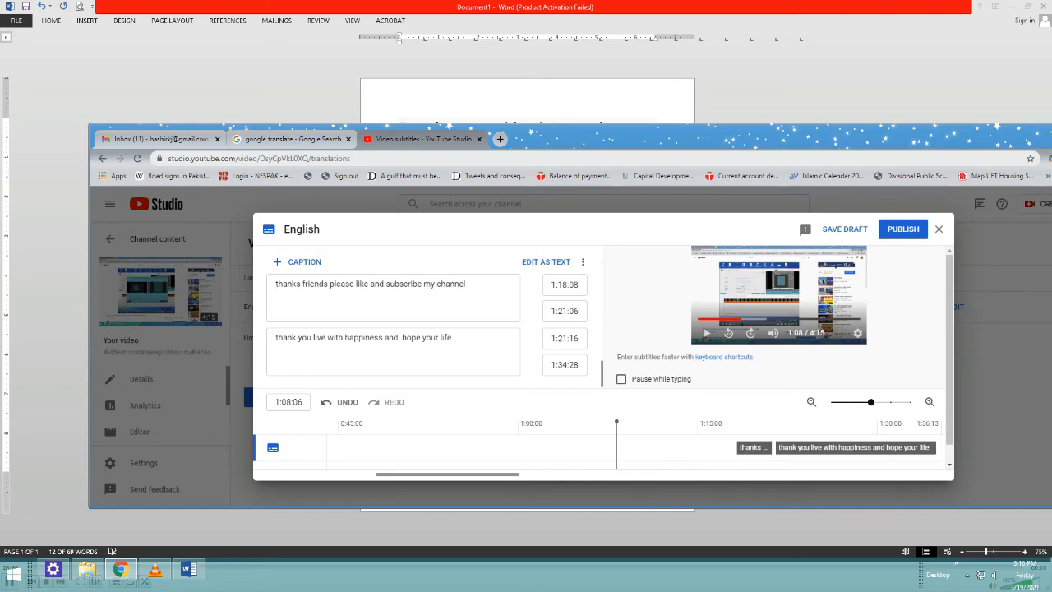
drag(718, 448, 601, 448)
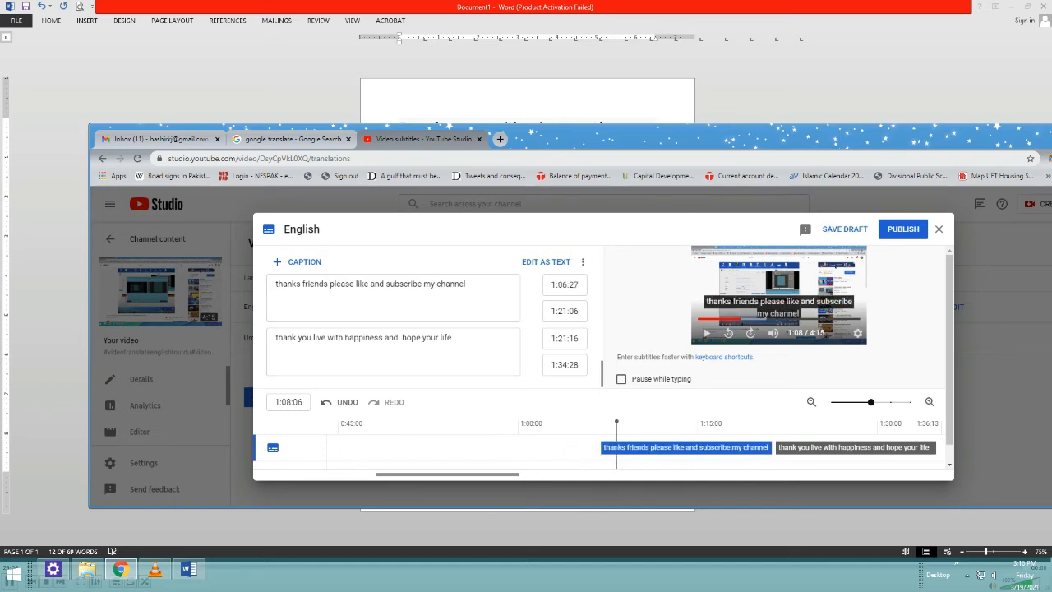
drag(448, 474, 818, 447)
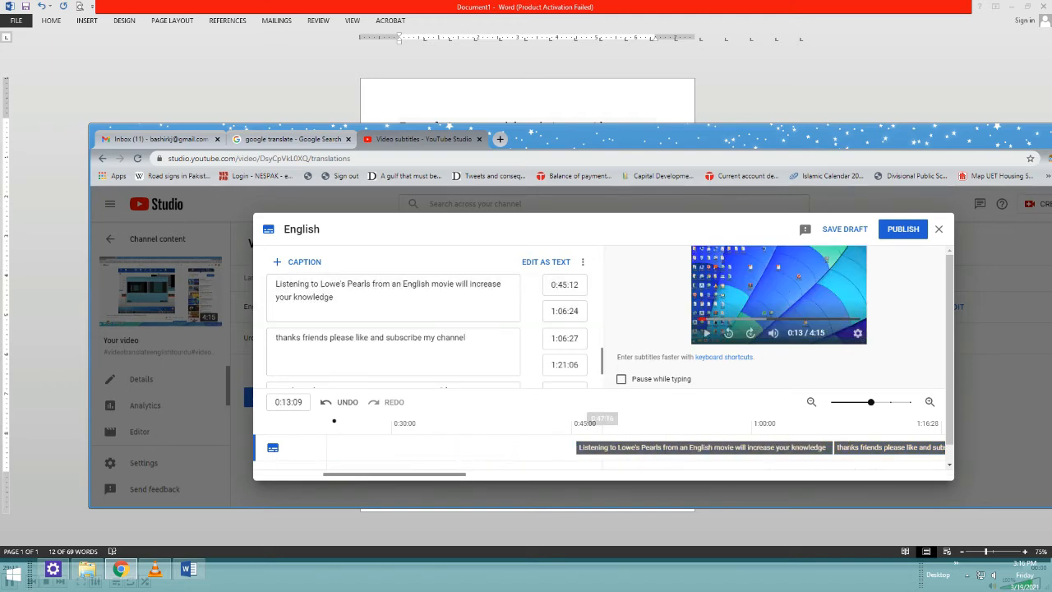
Step: Move and stretch the "Friends, today's video is for you" caption so it runs from 0:25:06 to 0:45:02
drag(395, 474, 349, 474)
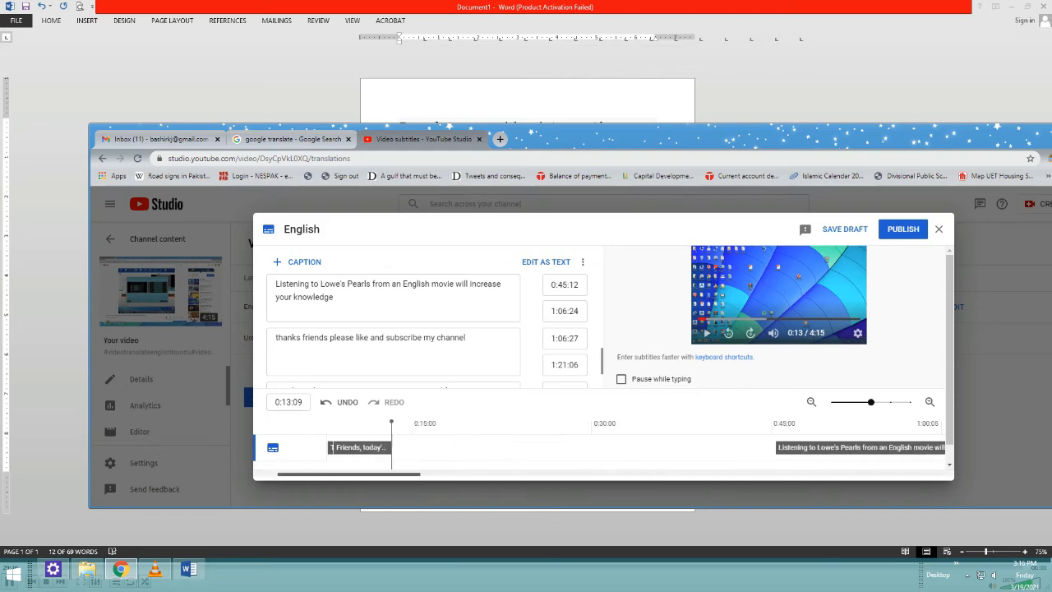
click(369, 447)
drag(369, 448, 739, 448)
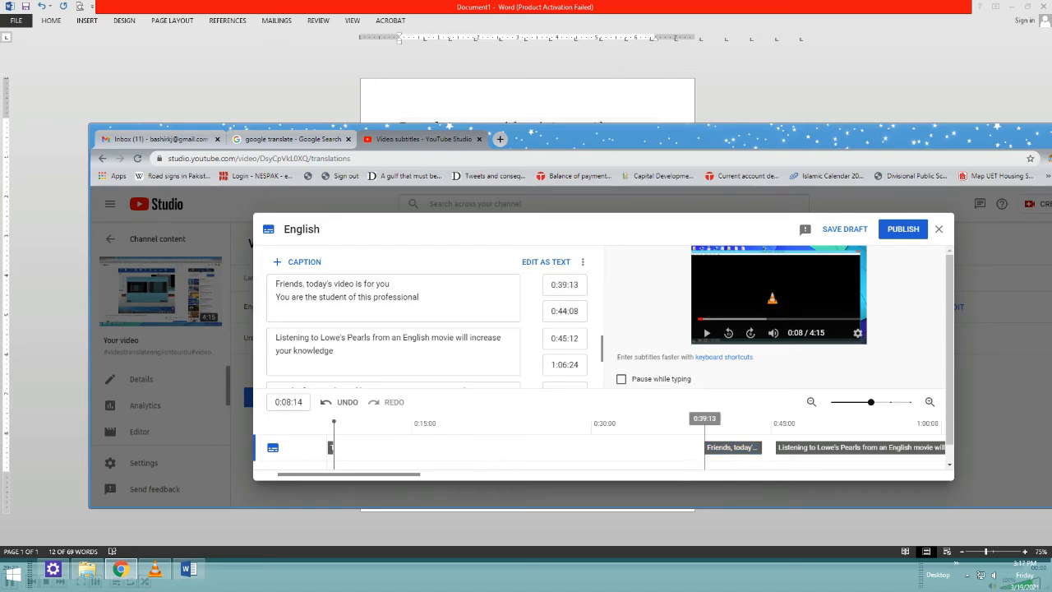
drag(705, 447, 525, 447)
drag(643, 446, 653, 447)
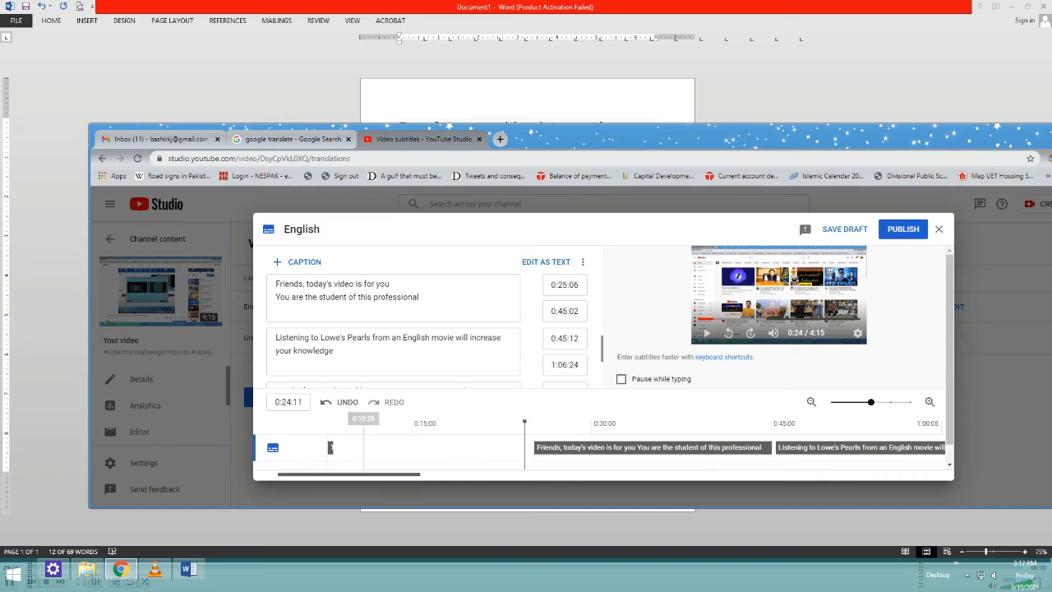
Step: Move and stretch the "This video can be translated into all world languages" caption so it runs from 0:10:23 to 0:25:03
drag(364, 474, 338, 474)
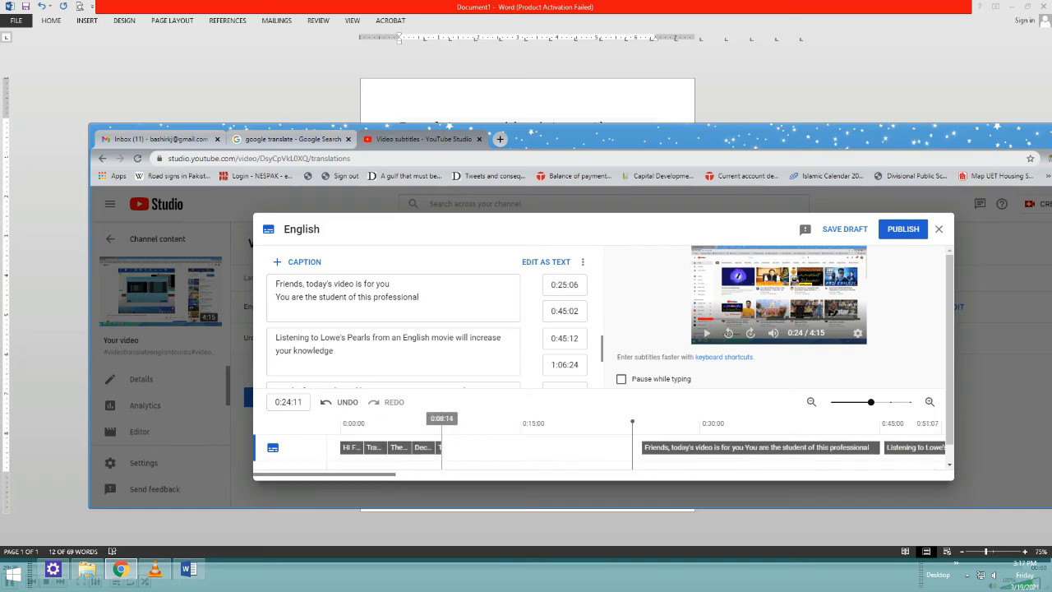
click(433, 447)
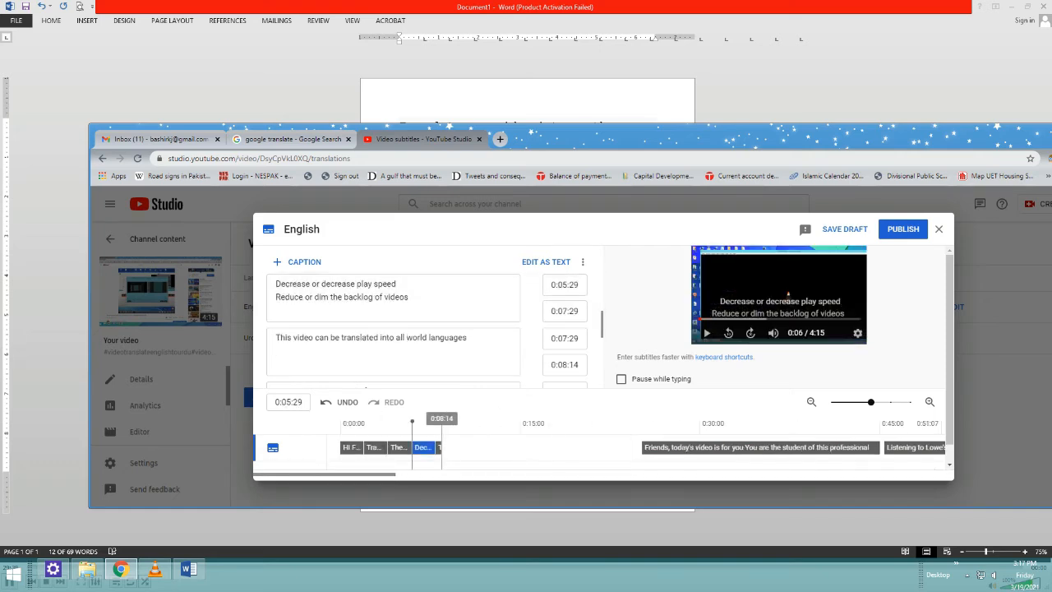
click(440, 447)
drag(548, 447, 547, 447)
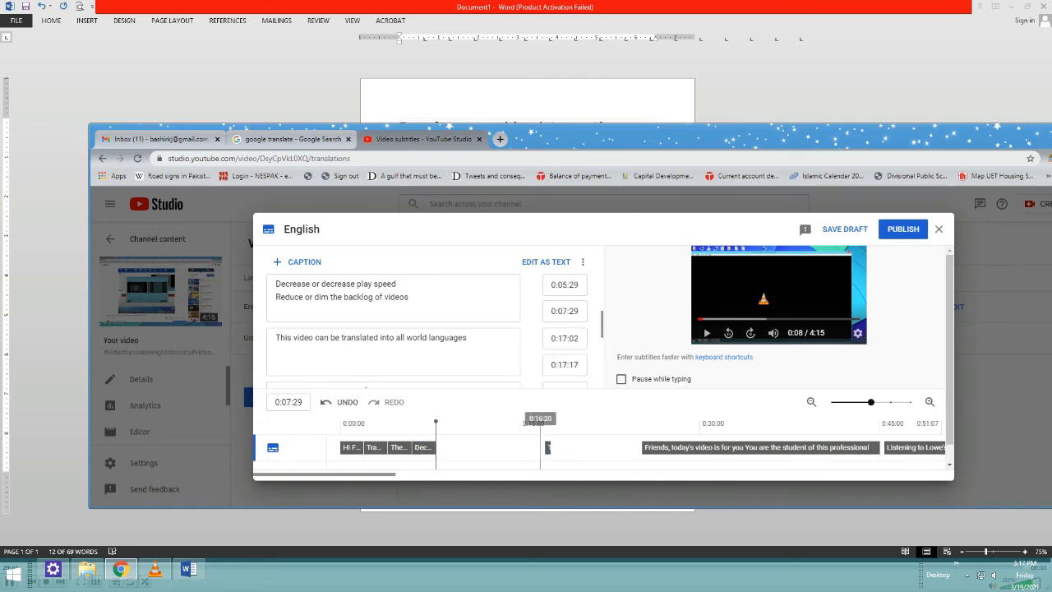
drag(539, 448, 418, 448)
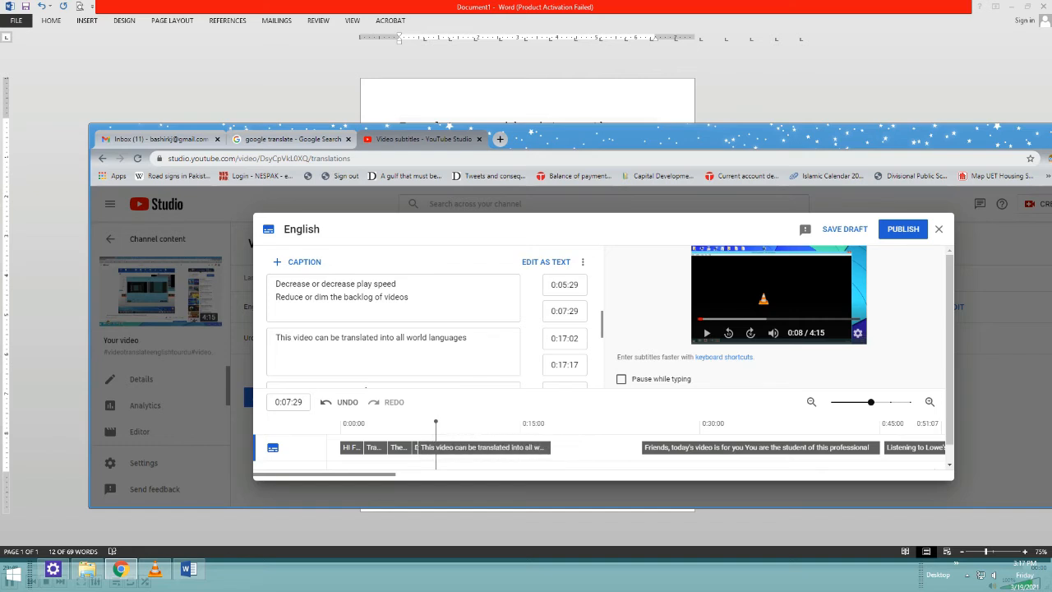
drag(484, 448, 533, 448)
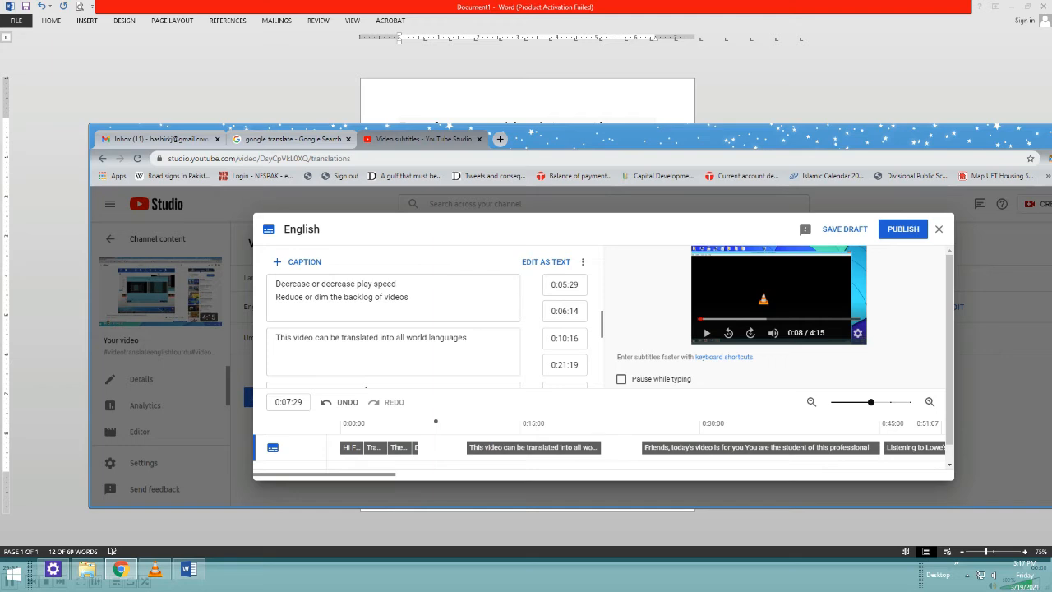
drag(600, 448, 630, 448)
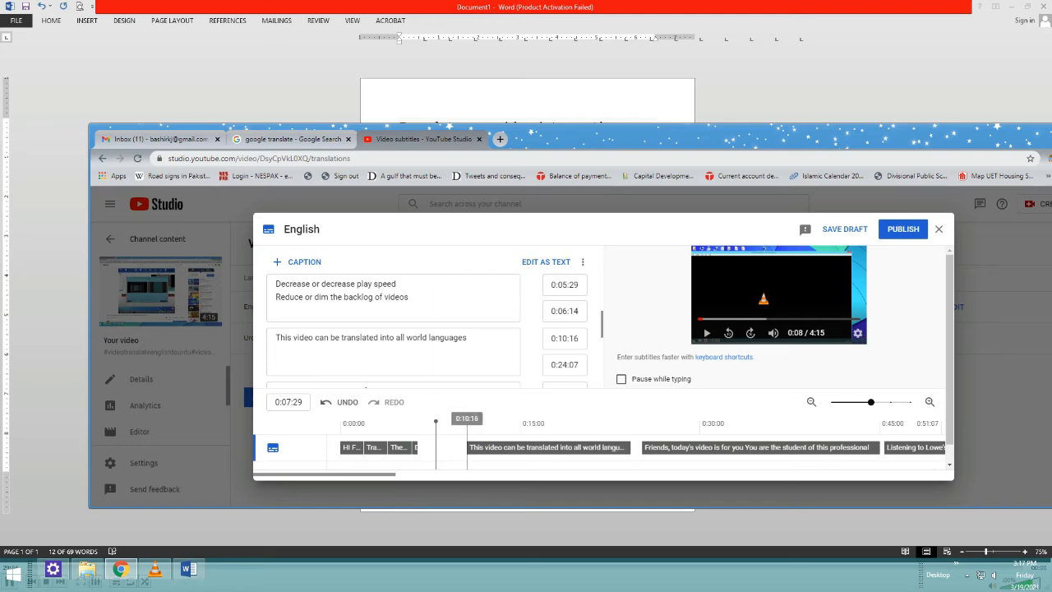
mouse_move(467, 448)
mouse_down()
mouse_move(430, 447)
mouse_move(459, 448)
mouse_up()
drag(544, 448, 555, 448)
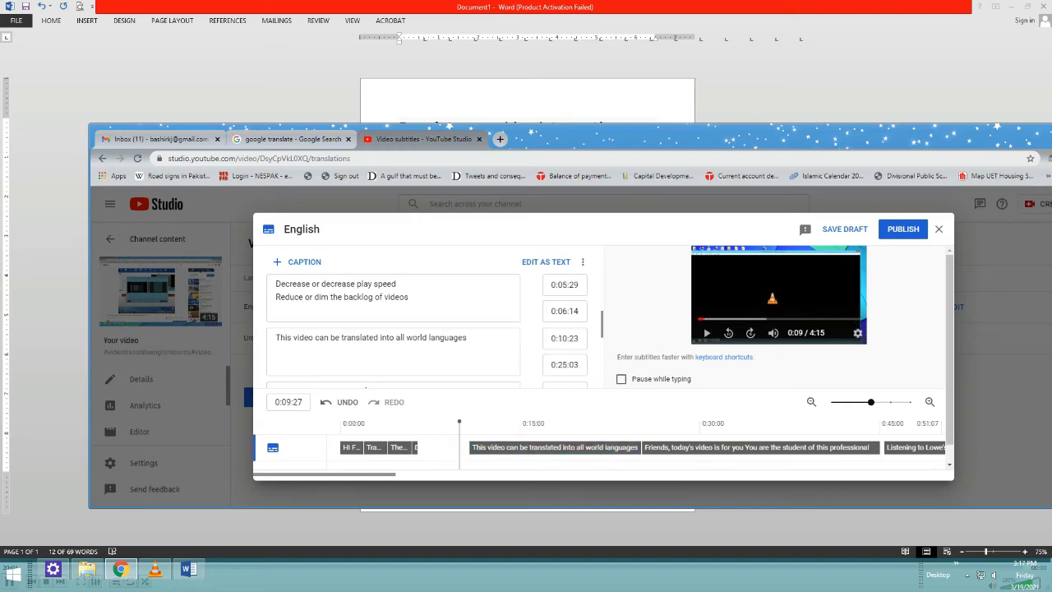
Step: Retime the "Decrease or decrease play speed" caption to 0:07:12–0:11:15 and extend the "The first language tool" caption to 0:07:12
drag(415, 447, 434, 447)
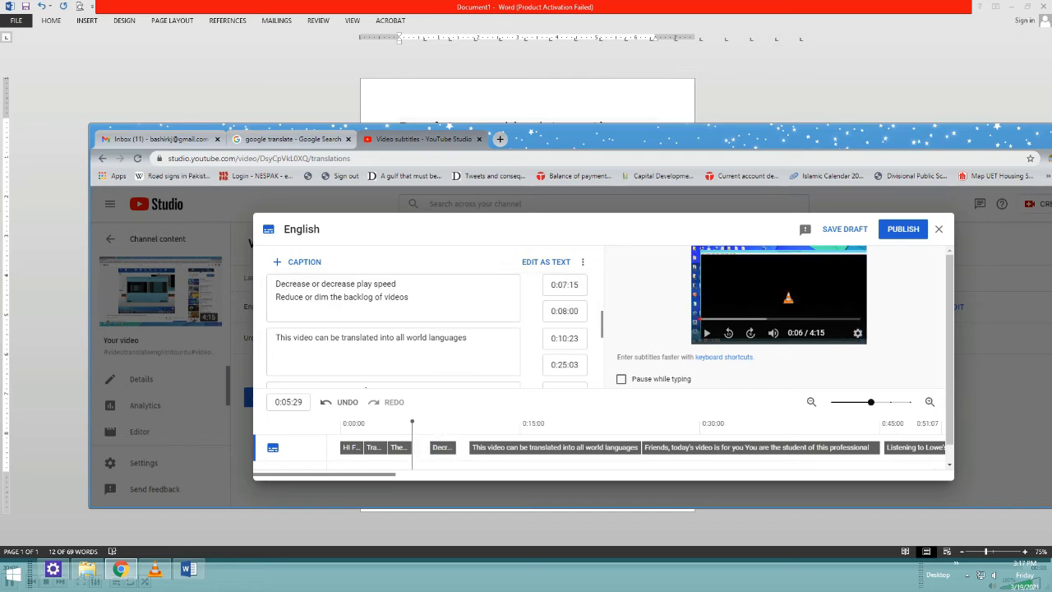
mouse_move(441, 448)
mouse_down()
mouse_move(431, 447)
mouse_move(449, 448)
mouse_up()
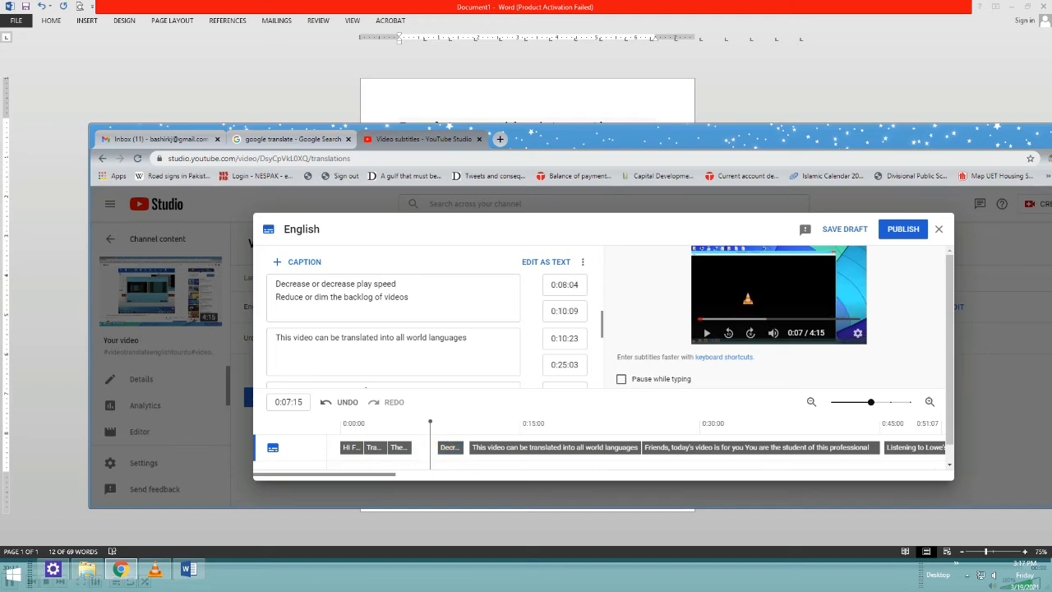
click(350, 448)
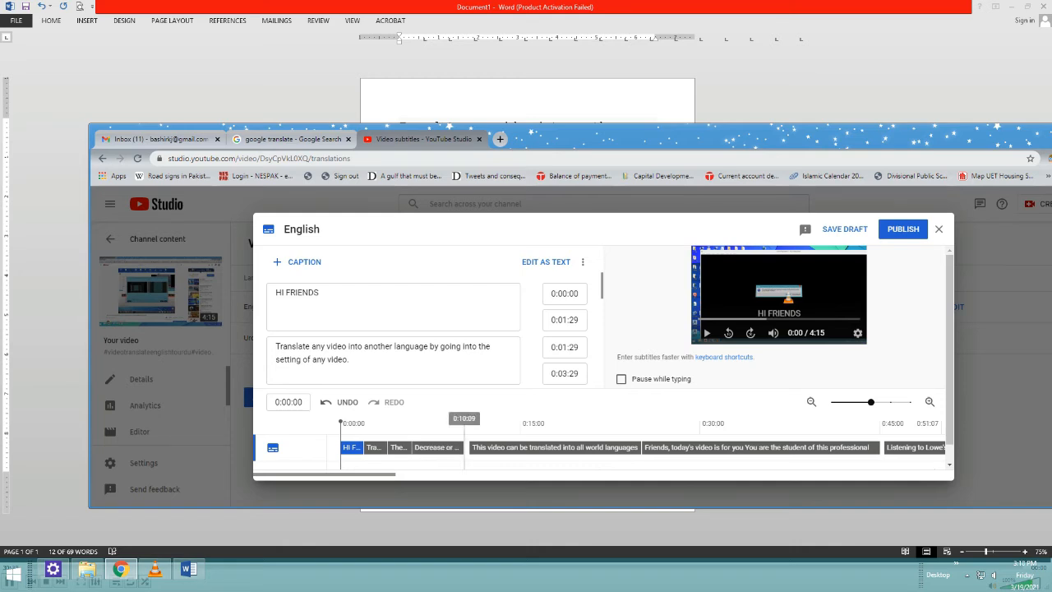
drag(452, 447, 467, 447)
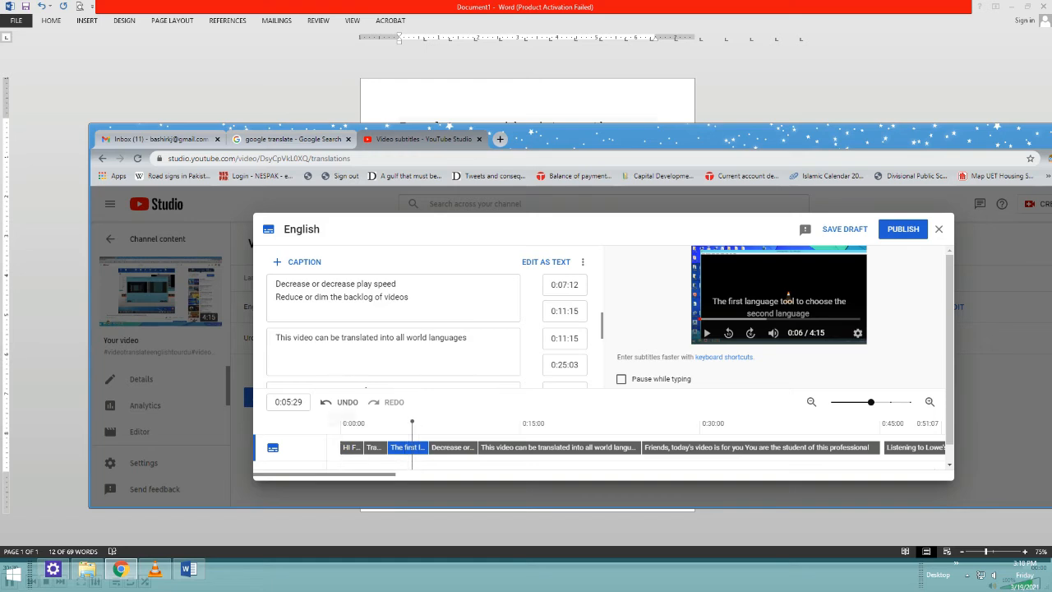
Step: Shift the "This video can be translated" caption to 0:12:22–0:26:10 and the "Friends, today's video is for you" caption to 0:26:10–0:46:05
click(340, 423)
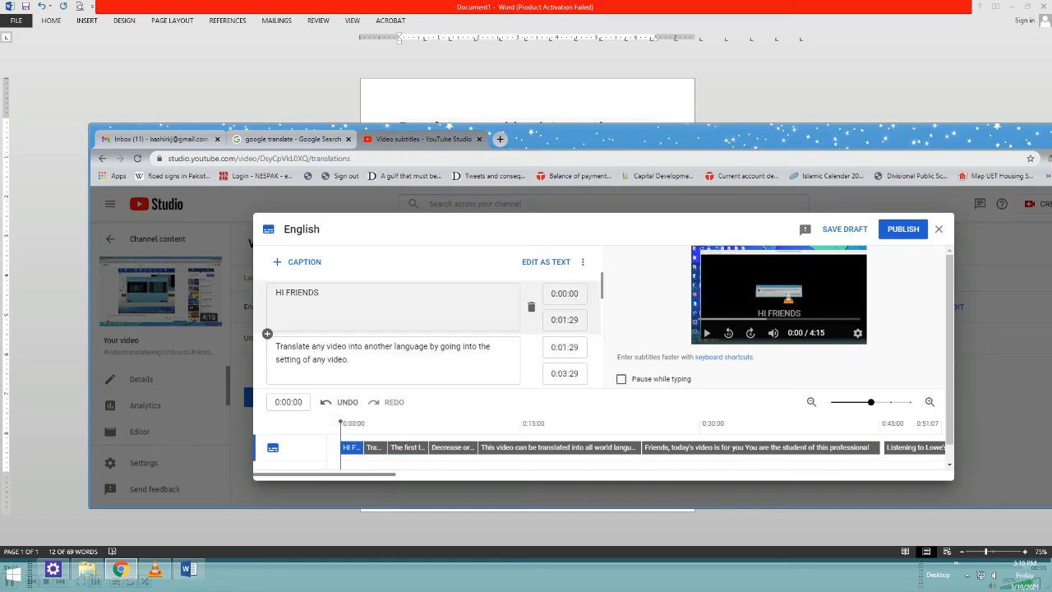
drag(838, 447, 851, 447)
drag(615, 447, 628, 447)
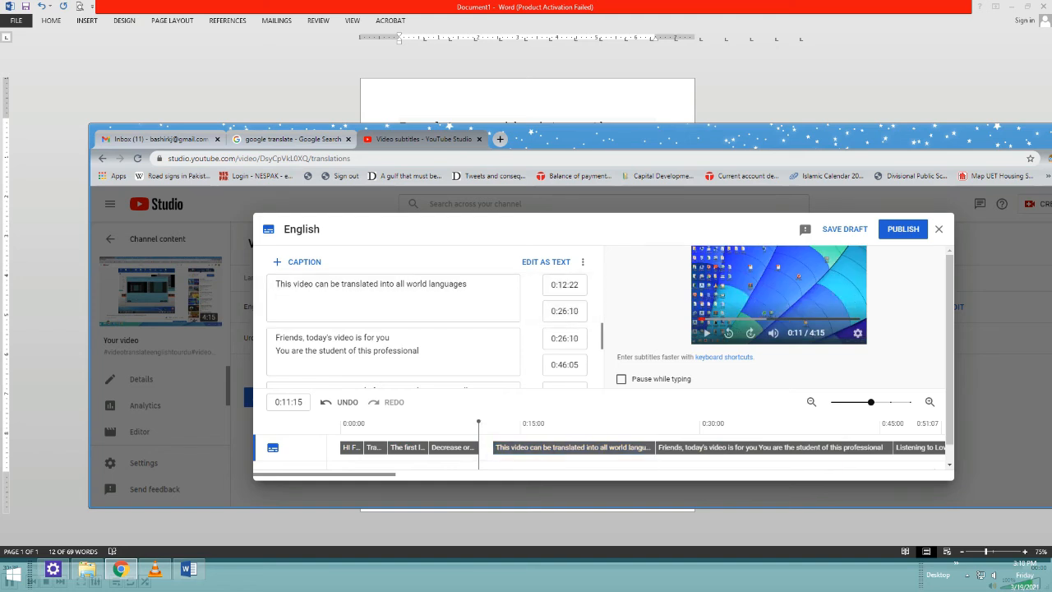
Step: Retime the "Decrease or decrease play speed" caption to run from 0:07:20 to 0:12:22 and select the "The first language tool" caption
click(456, 447)
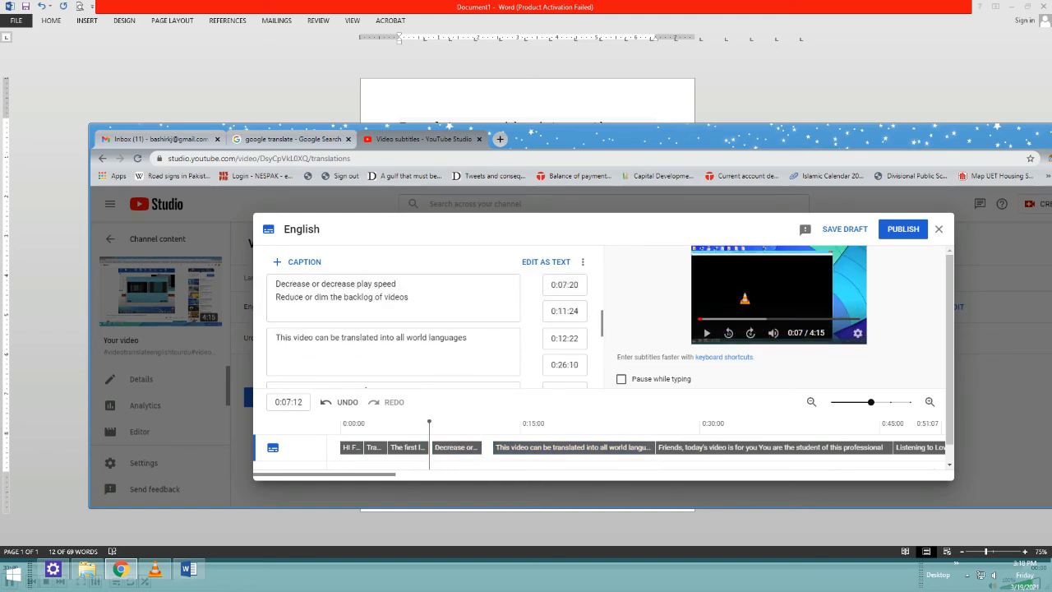
drag(488, 447, 492, 447)
click(411, 447)
drag(414, 447, 411, 447)
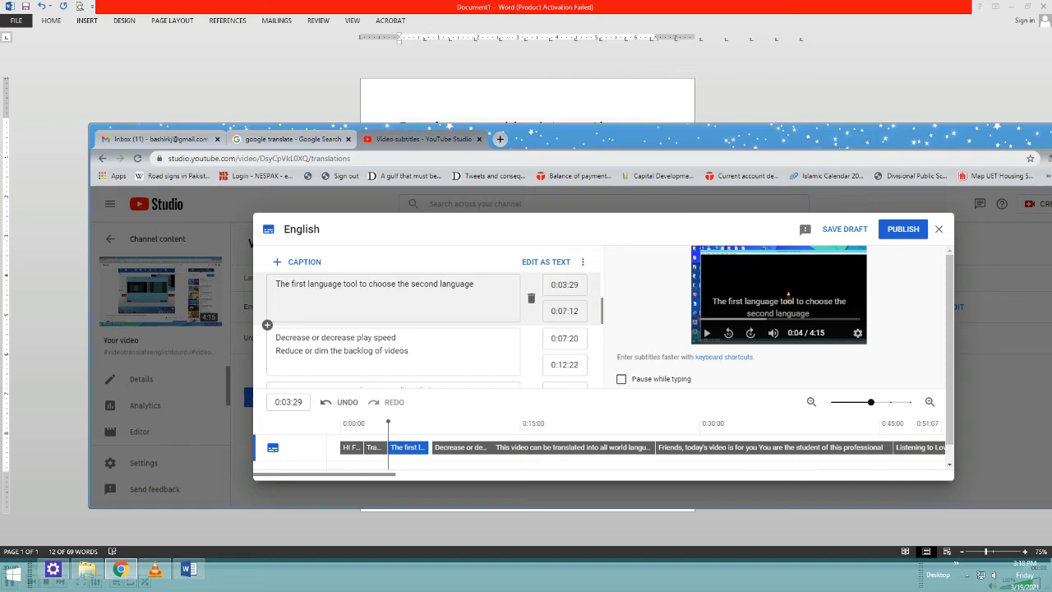
Step: Publish the retimed English subtitles and reopen them for editing
click(349, 447)
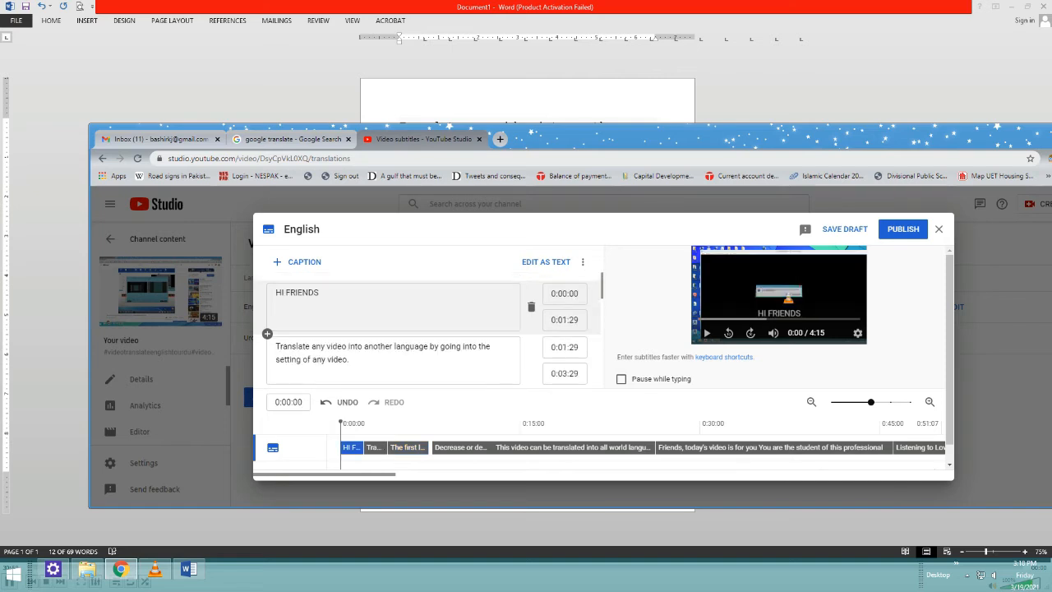
click(905, 230)
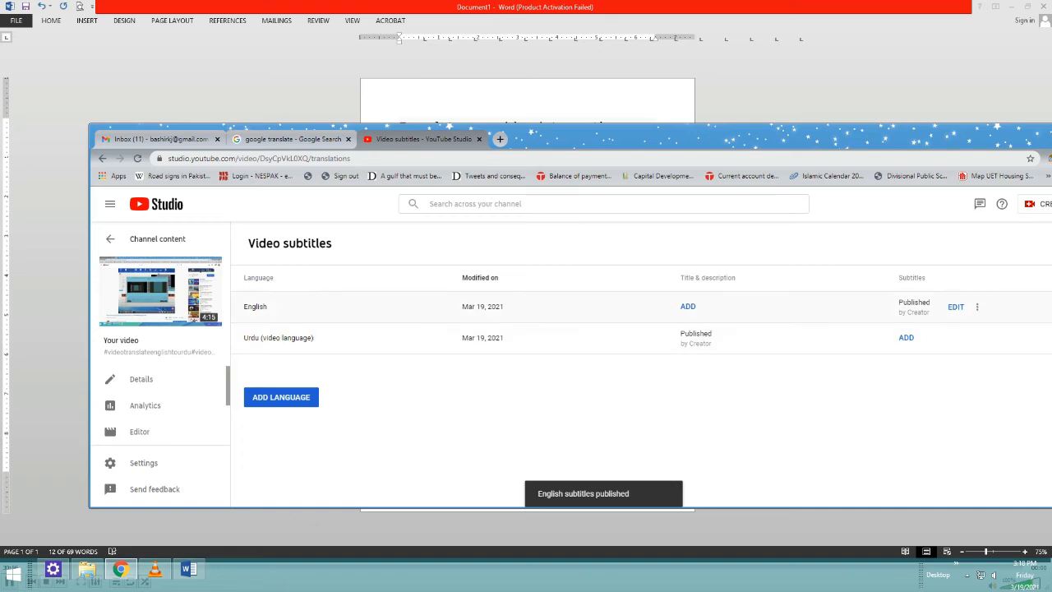
click(956, 306)
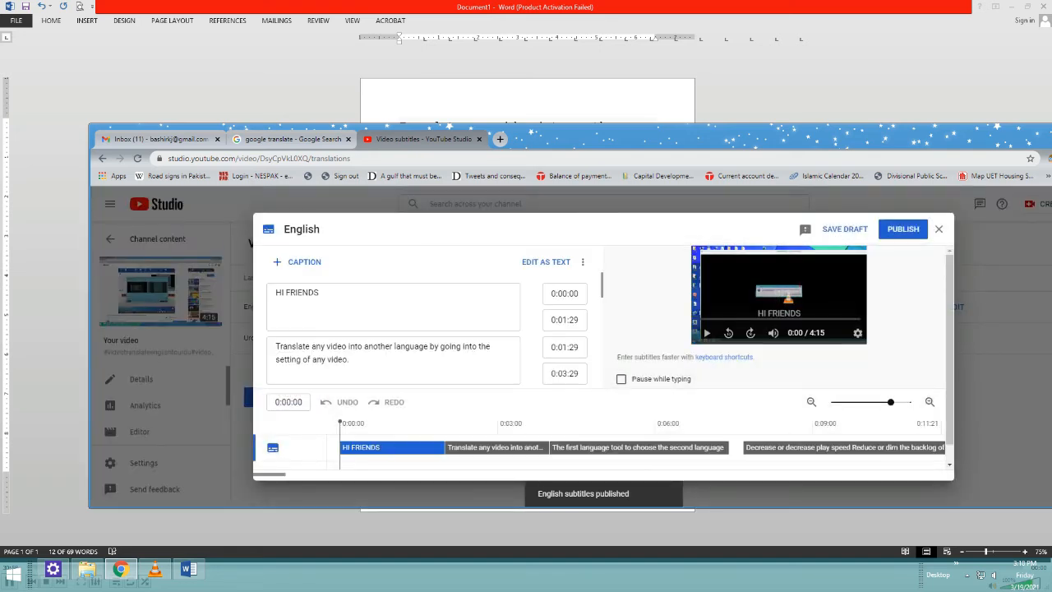
Step: Shift the "The first language tool" caption to 0:04:06–0:07:19 and the "Translate any video" caption to 0:02:04–0:04:04
drag(708, 447, 719, 447)
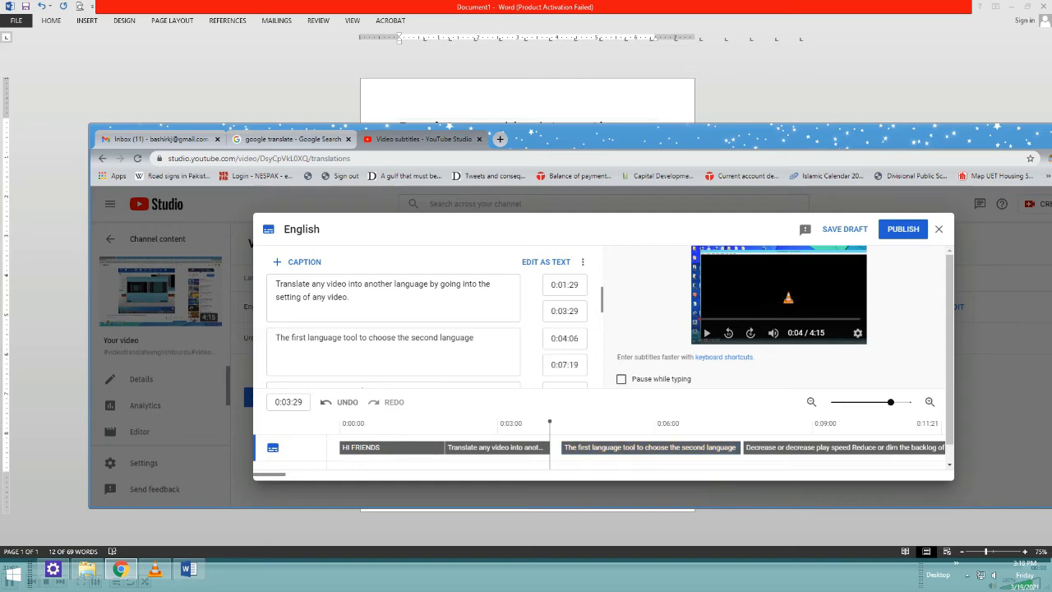
drag(509, 447, 518, 447)
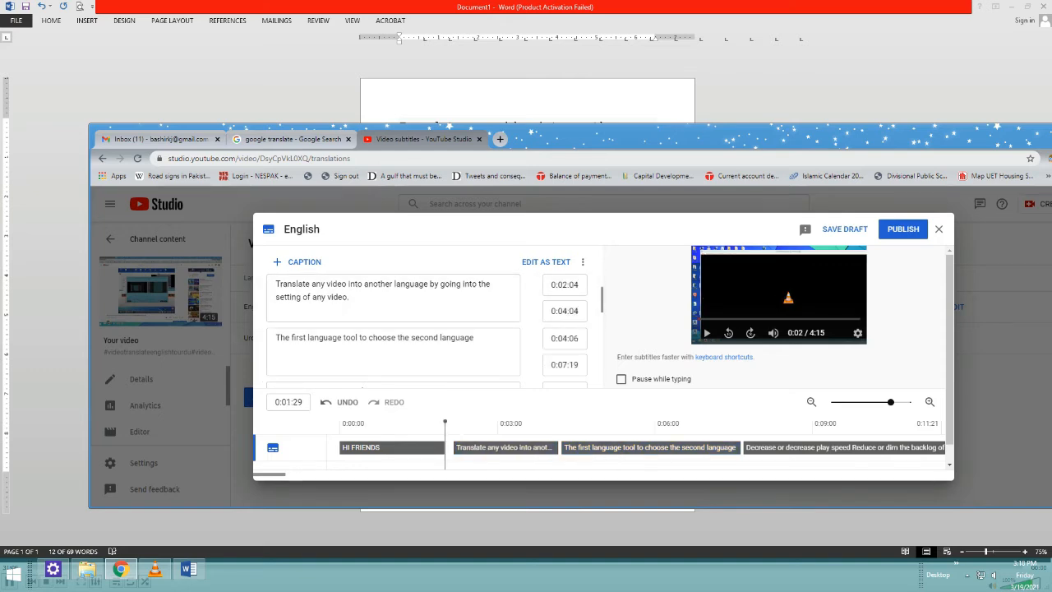
Step: Shorten the "HI FRIENDS" caption to about 0:00:25 and stretch the "Translate any video" caption over 0:00:25–0:05:22, up against the following caption
click(392, 447)
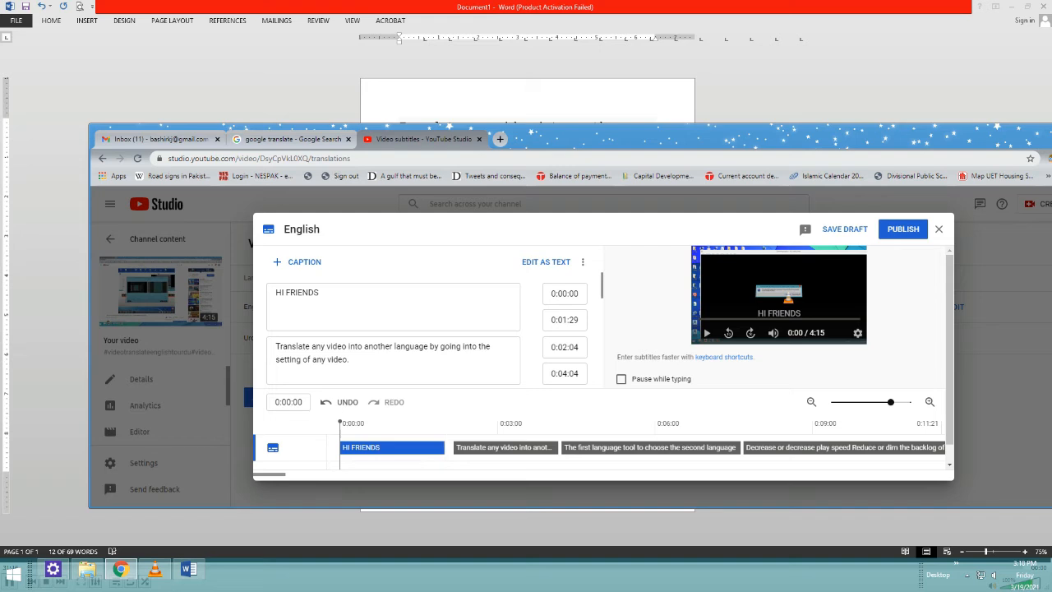
drag(442, 448, 384, 448)
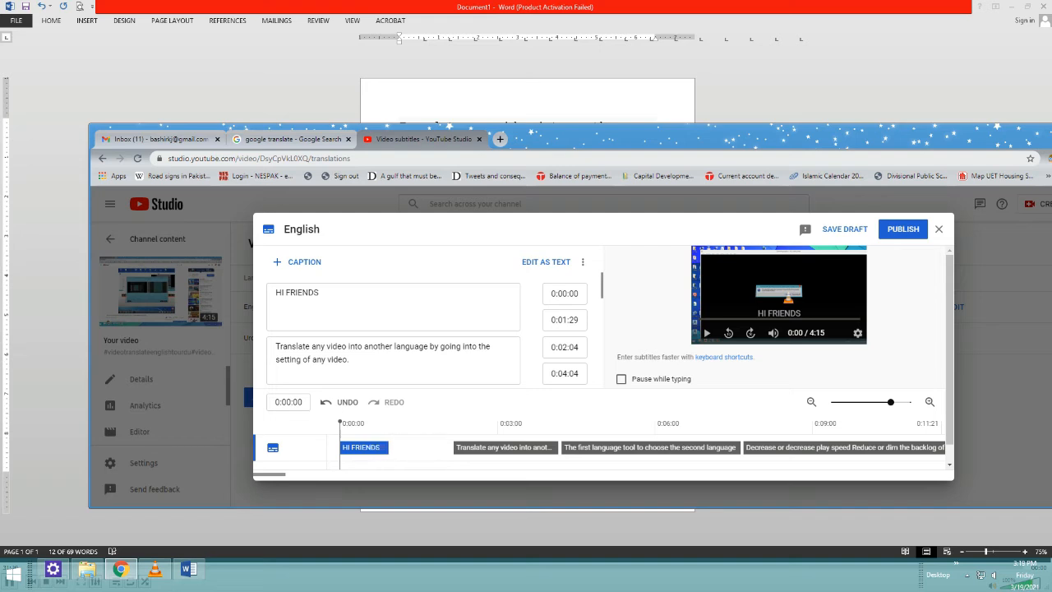
drag(505, 448, 479, 448)
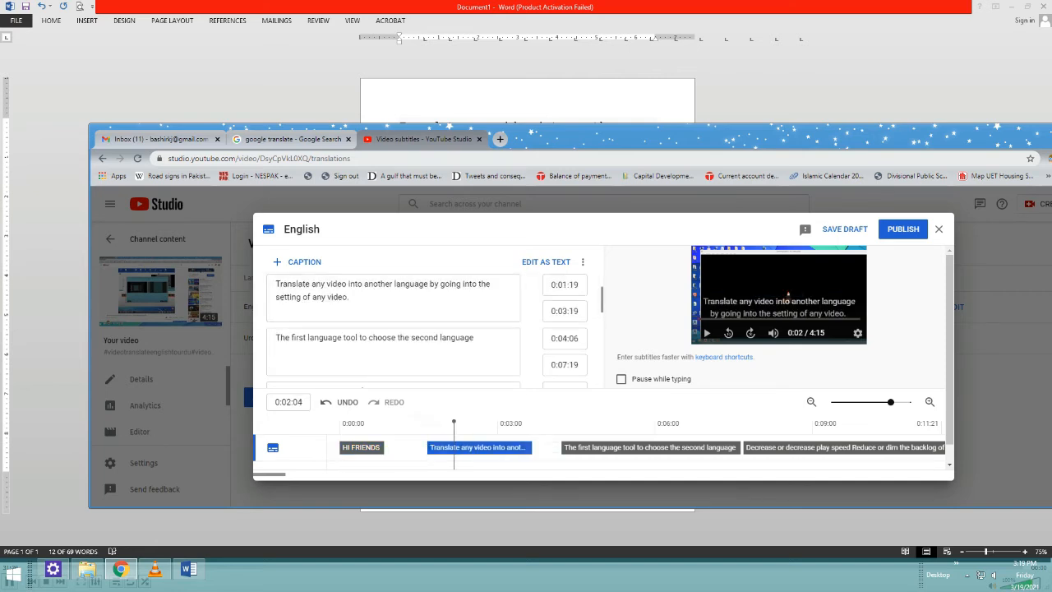
drag(428, 447, 385, 447)
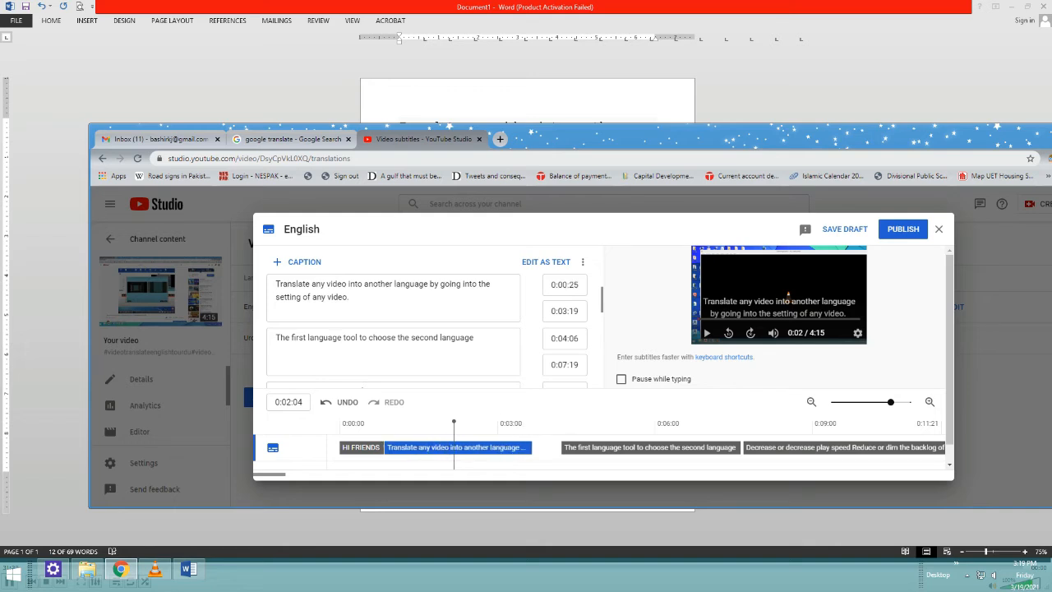
drag(556, 448, 640, 448)
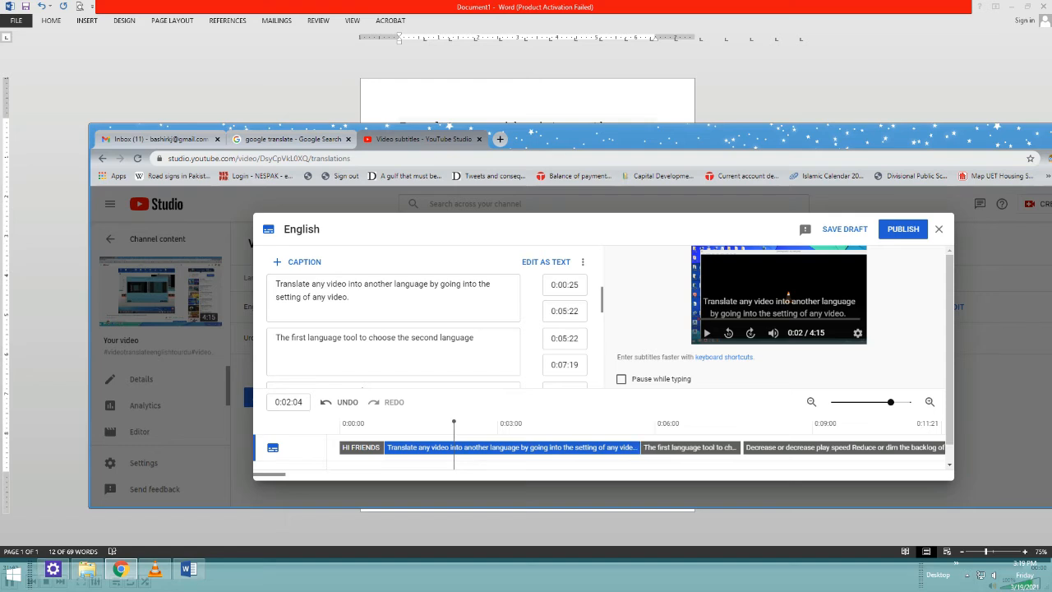
Step: Retime the "thanks friends please like and subscribe my channel" caption to run from 0:46:20 to 1:00:29
mouse_move(270, 474)
mouse_down()
mouse_move(615, 474)
mouse_move(457, 474)
mouse_up()
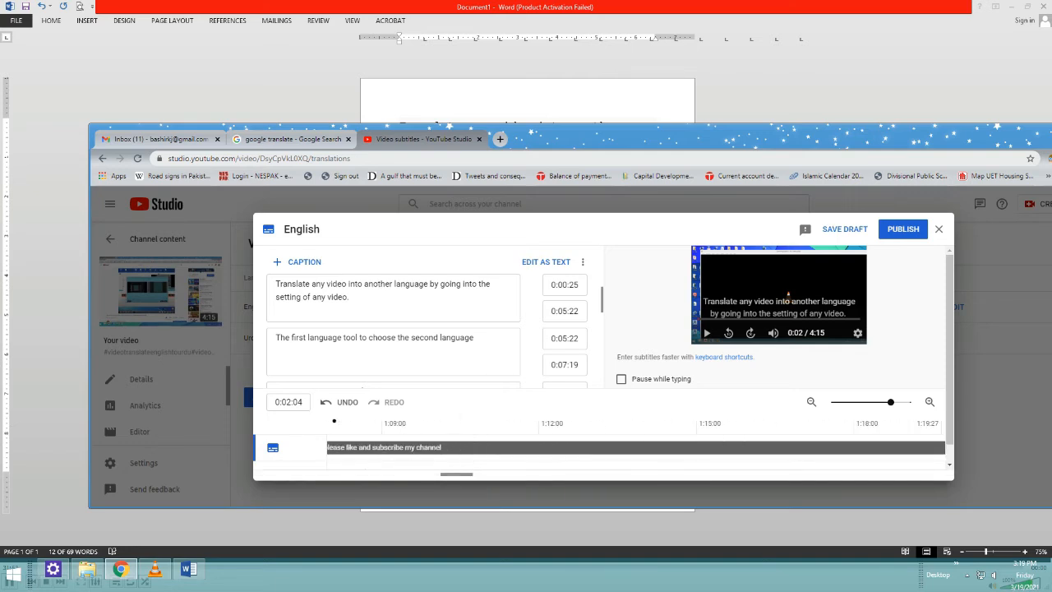
click(475, 447)
mouse_move(475, 447)
mouse_down()
mouse_move(730, 447)
mouse_move(465, 447)
mouse_up()
drag(610, 447, 497, 447)
drag(331, 448, 327, 448)
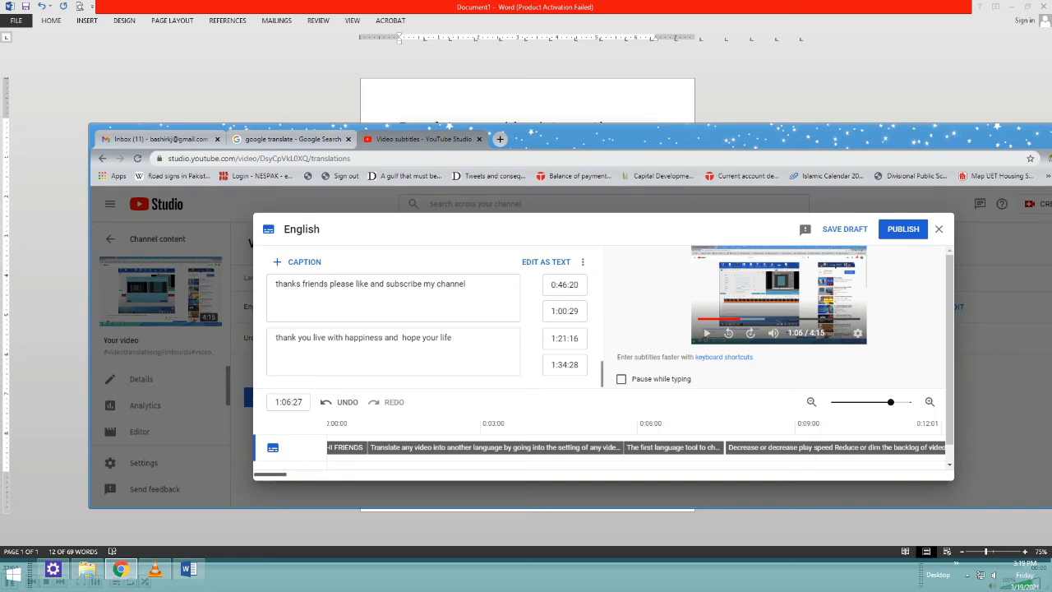
Step: Try shifting the "thanks friends please like and subscribe" caption to 0:53:04–1:07:13, and undo the move
drag(271, 474, 430, 474)
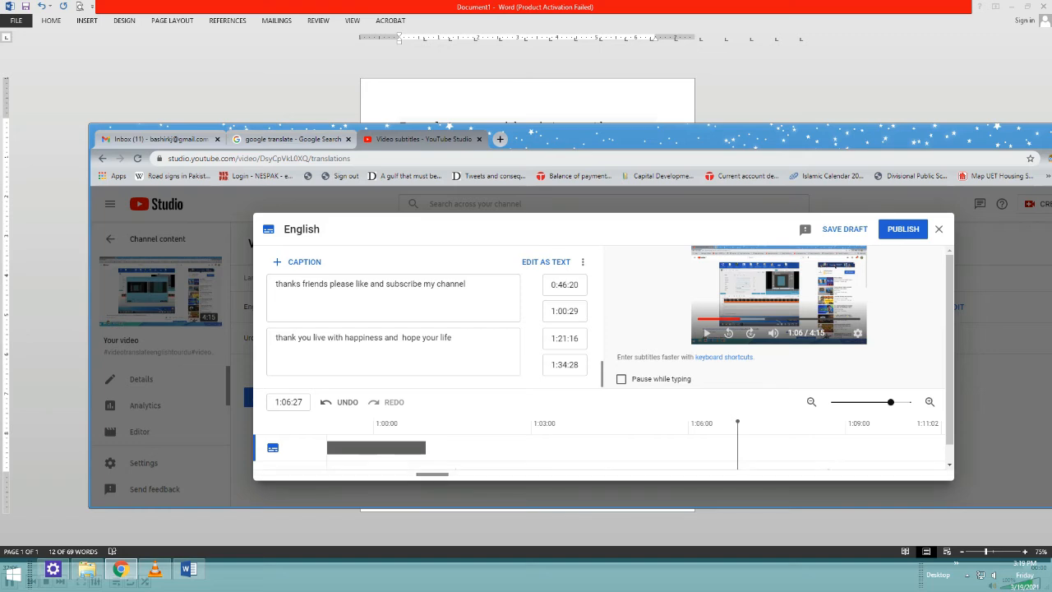
drag(378, 446, 716, 447)
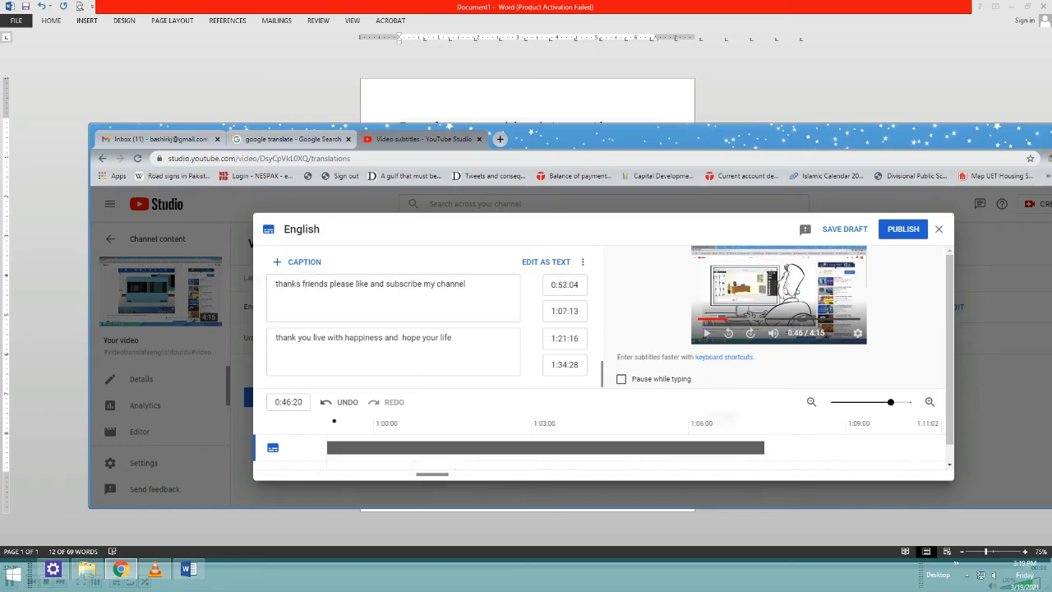
click(395, 297)
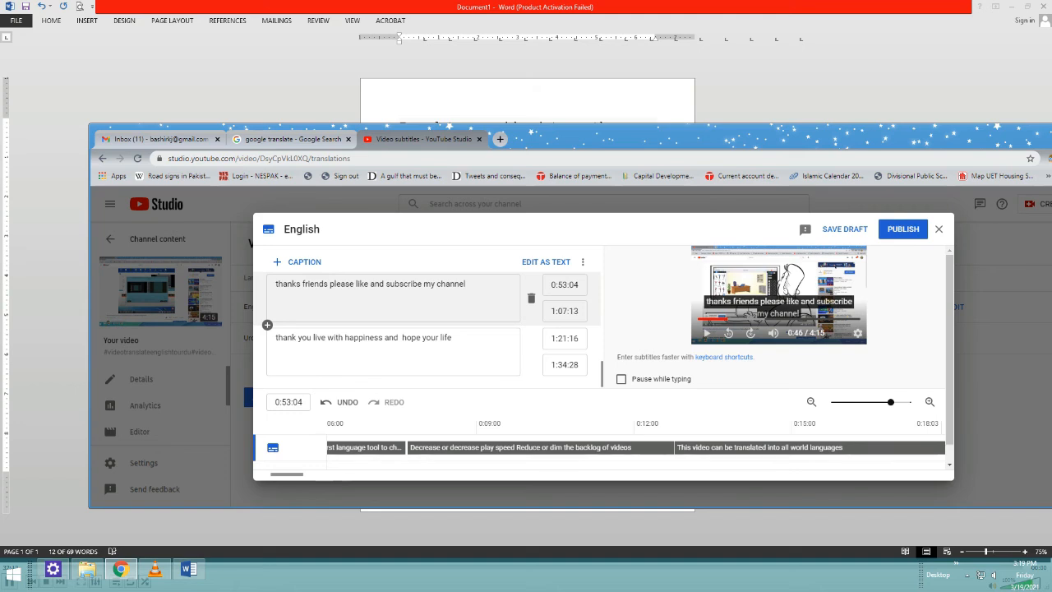
key(ctrl+z)
Step: Shorten the "thanks friends please like and subscribe" caption and move it to 0:57:25–1:01:04
click(759, 447)
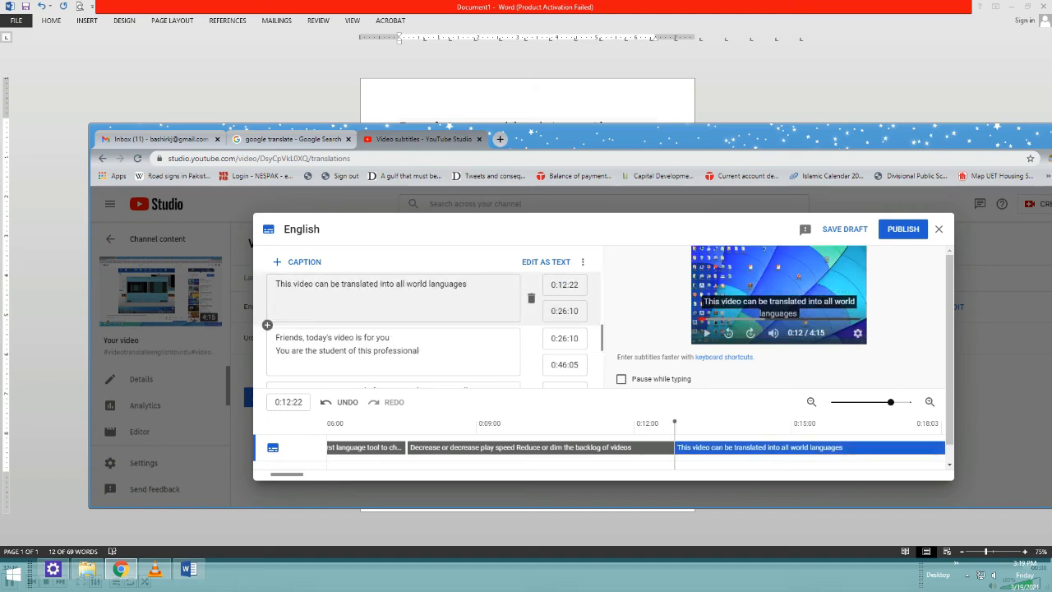
drag(286, 474, 425, 474)
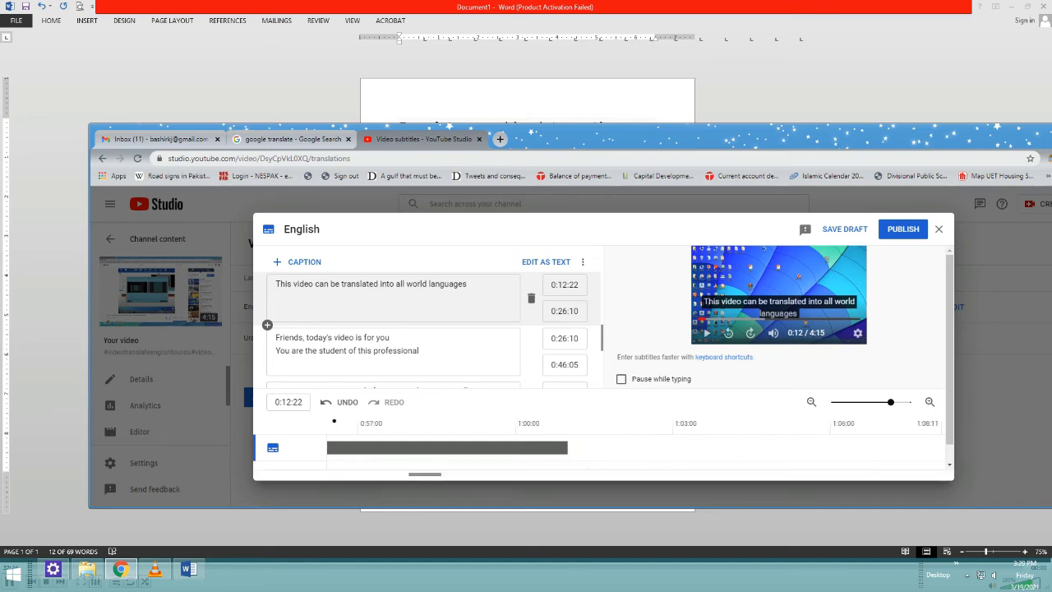
click(460, 448)
drag(425, 474, 335, 474)
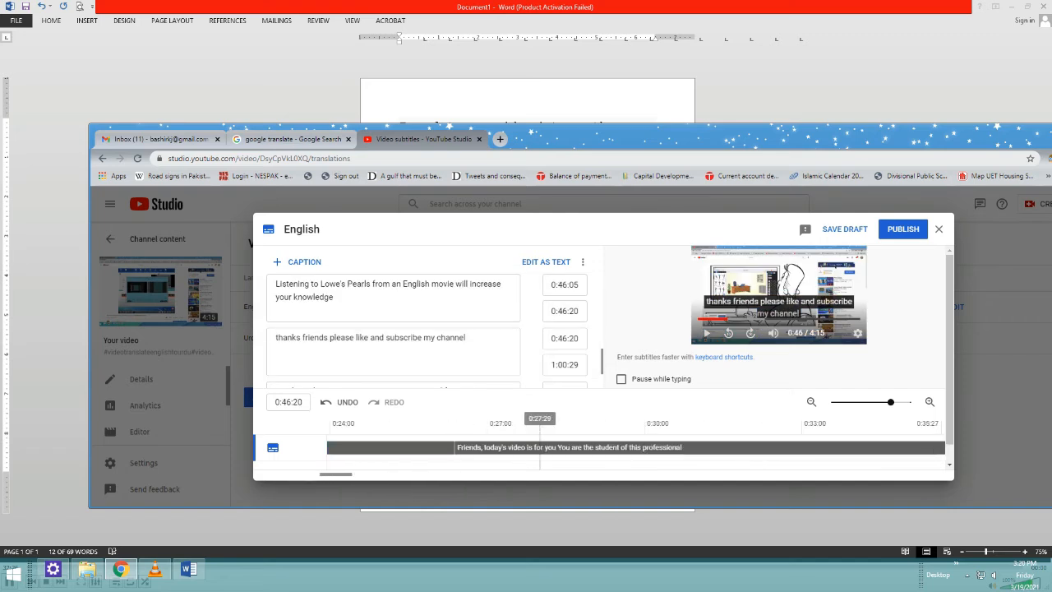
click(526, 448)
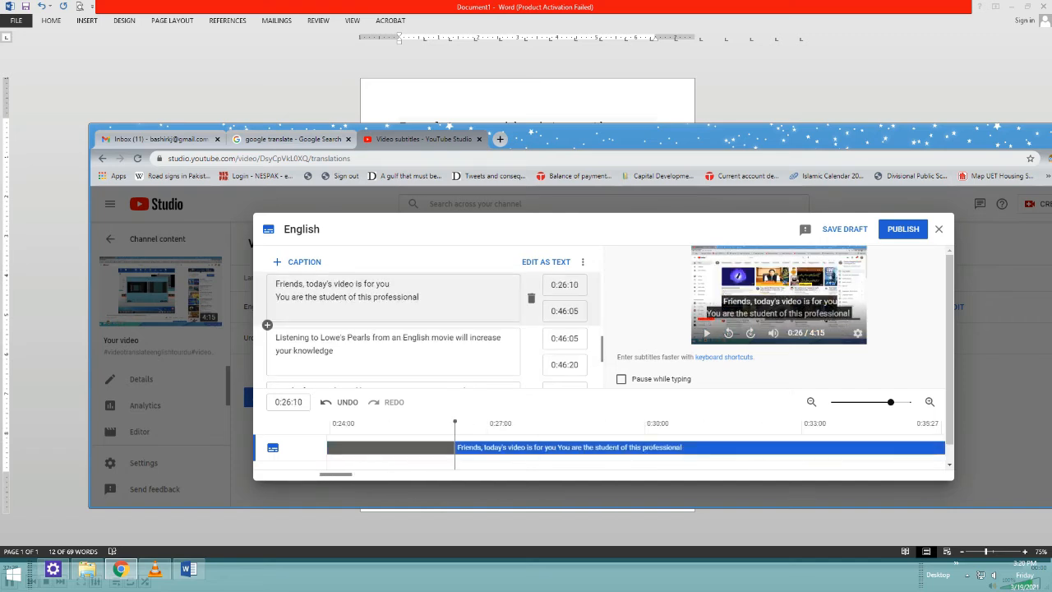
drag(335, 474, 425, 474)
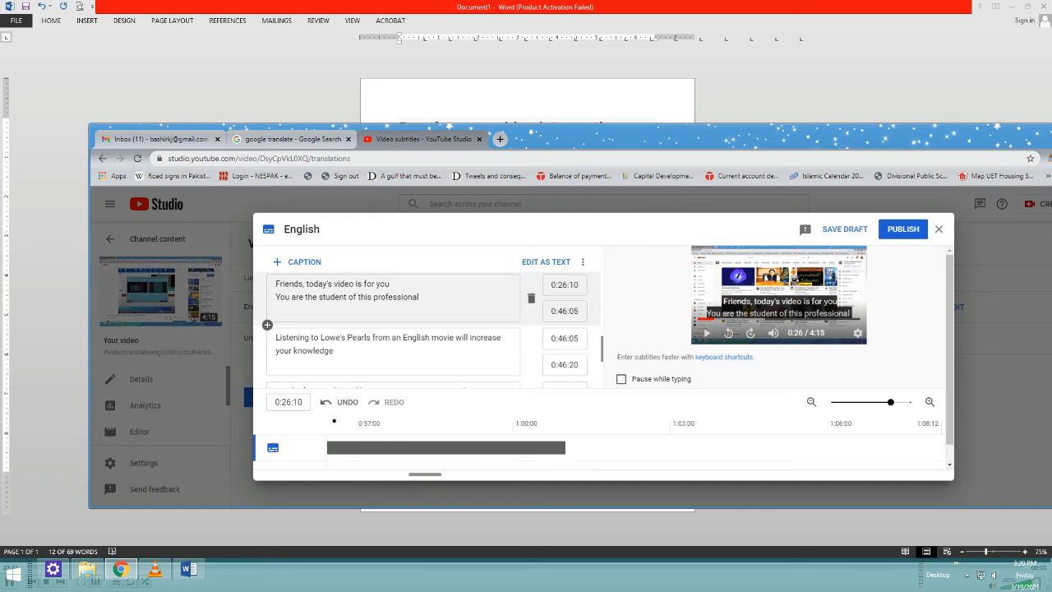
mouse_move(536, 448)
mouse_down()
mouse_move(338, 447)
mouse_move(798, 448)
mouse_move(484, 448)
mouse_up()
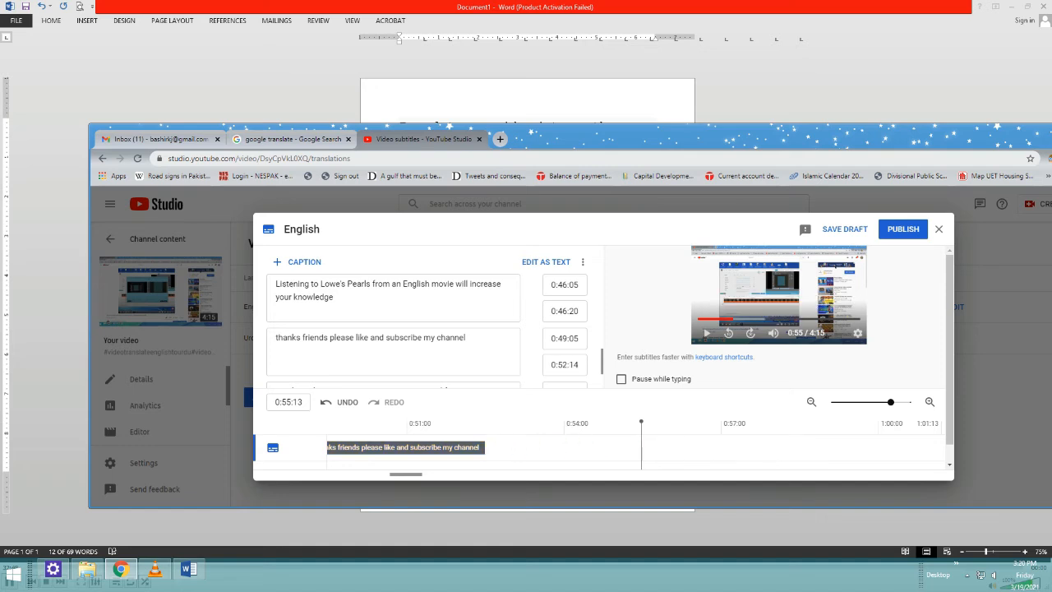
drag(412, 448, 869, 447)
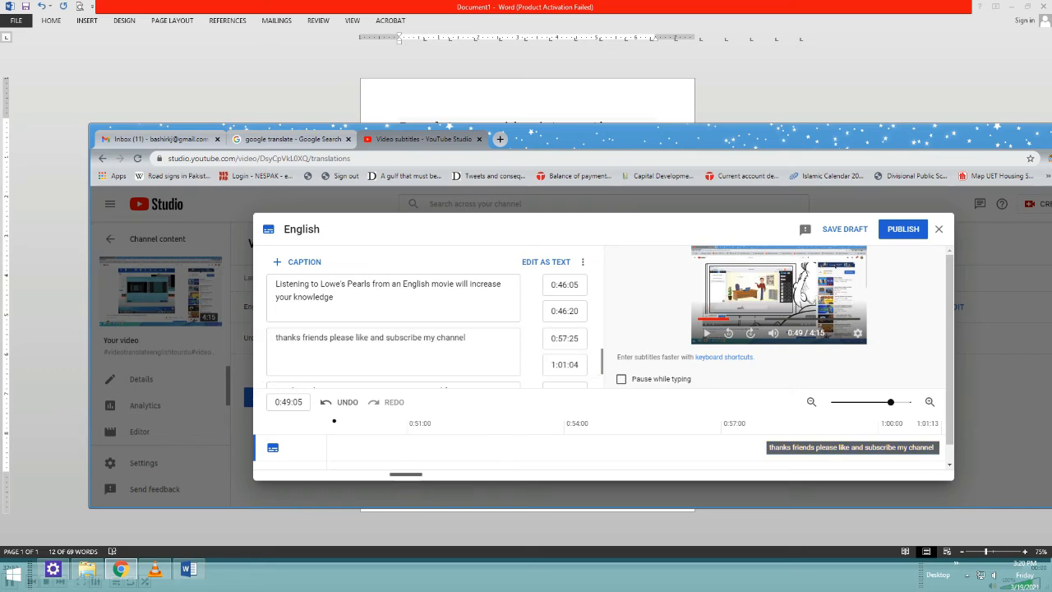
Step: Shorten the closing "thank you live with happiness" caption so it runs from 1:31:17 to 1:34:29
drag(406, 474, 500, 474)
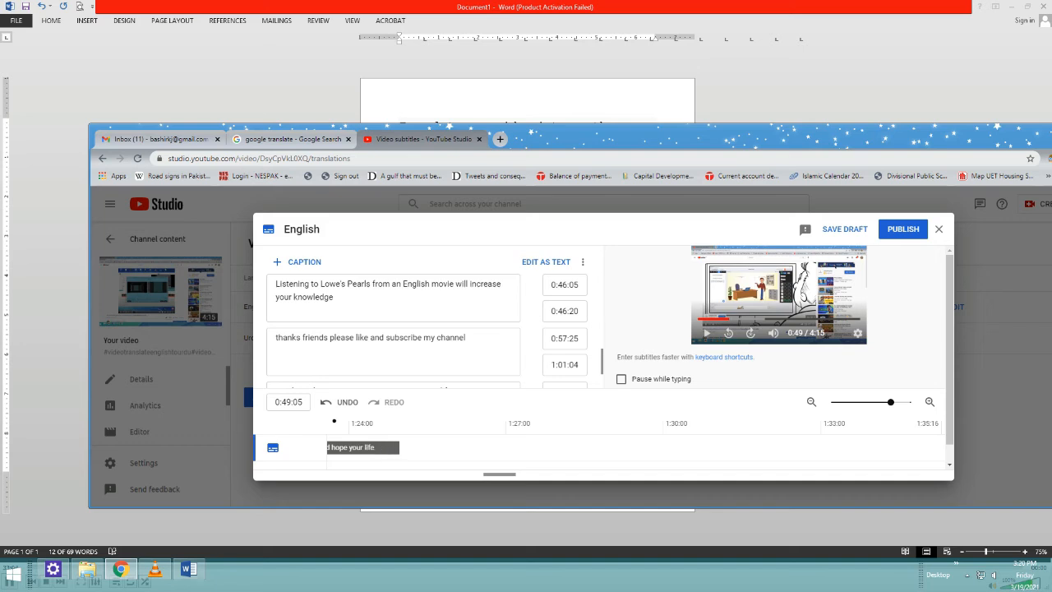
click(377, 448)
drag(937, 448, 910, 448)
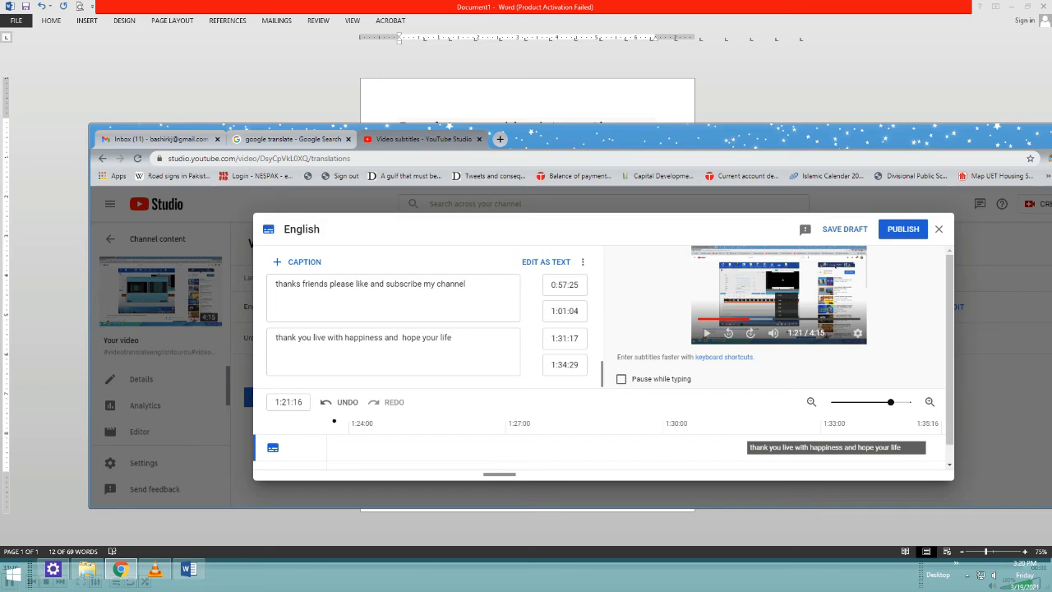
click(835, 448)
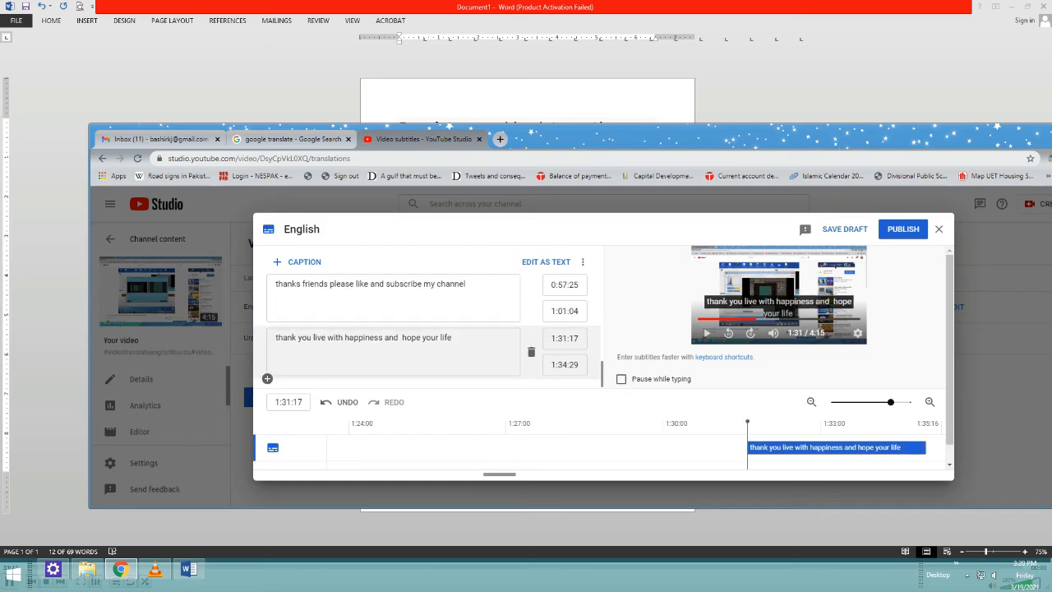
Step: Move the "thanks friends please like and subscribe" caption to 1:03:12–1:06:21
drag(500, 474, 420, 474)
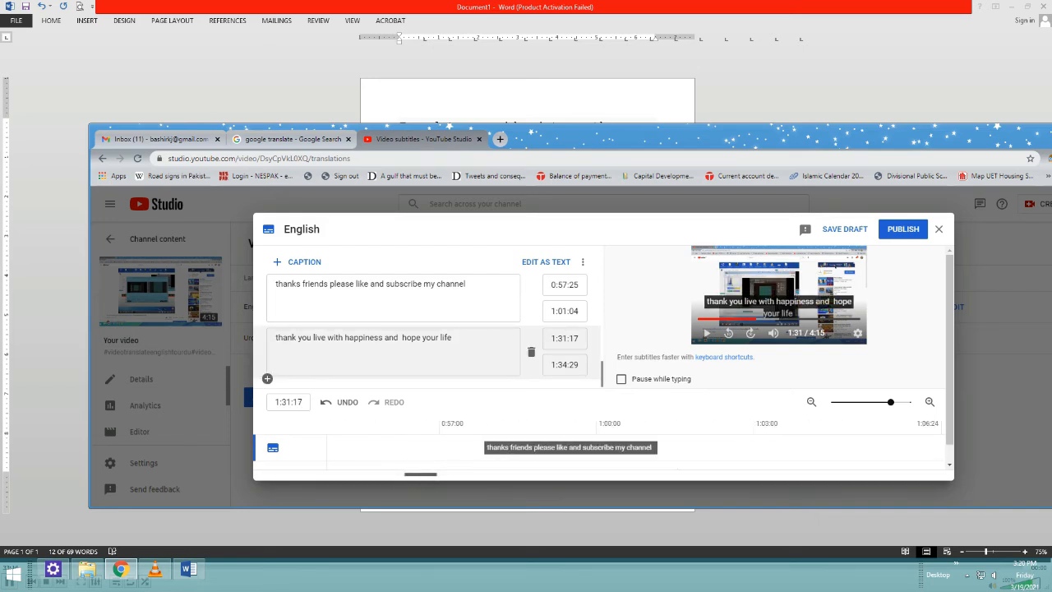
click(524, 447)
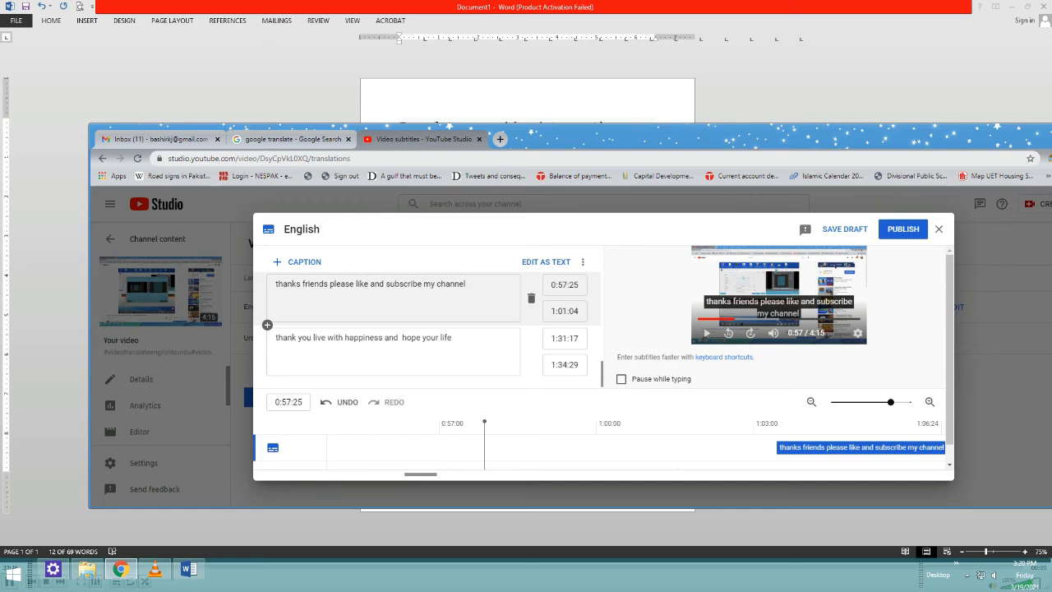
drag(524, 447, 815, 447)
Step: Move and stretch the "Listening to Lowe's Pearls" caption so it runs from 0:55:18 to 1:00:20
drag(421, 474, 387, 474)
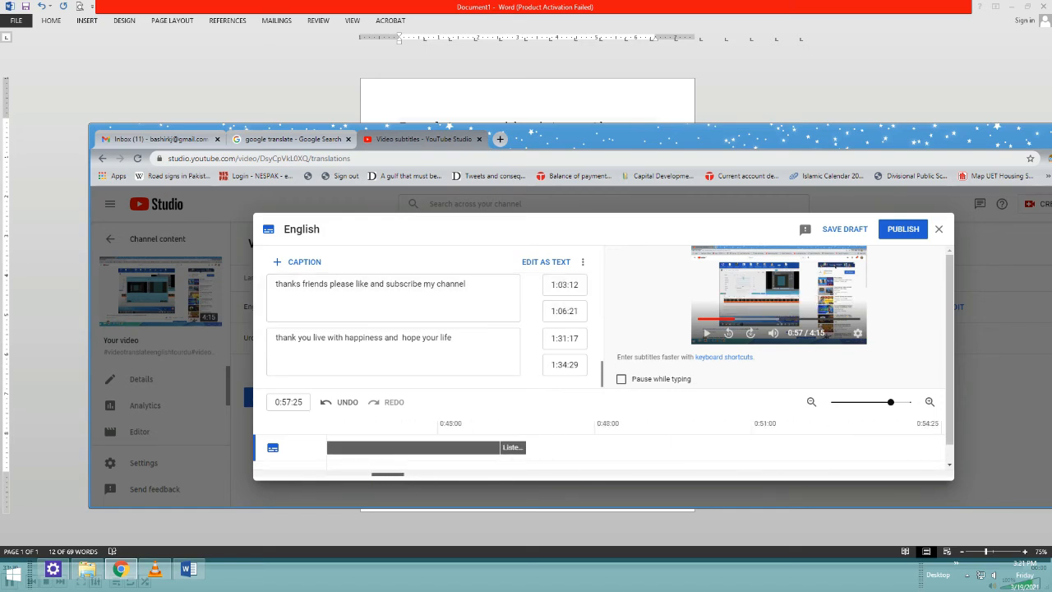
drag(514, 447, 894, 447)
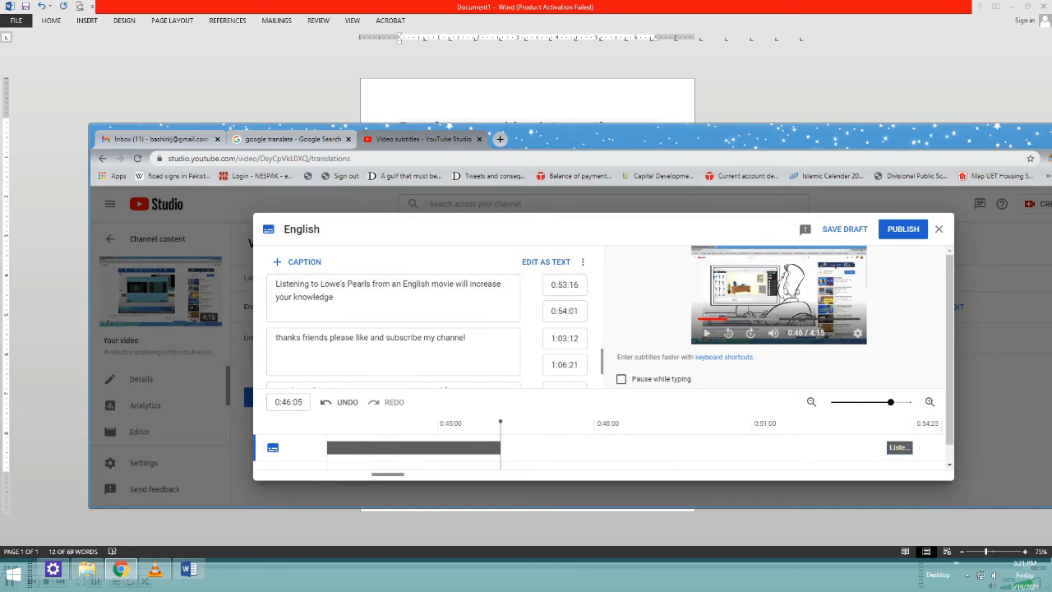
click(624, 435)
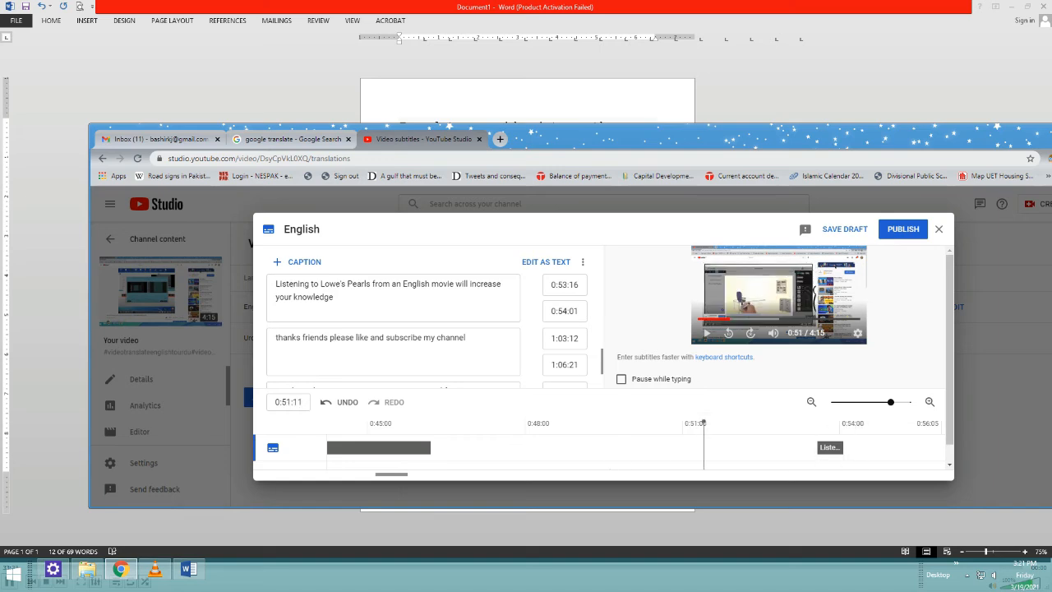
click(830, 447)
mouse_move(830, 447)
mouse_down()
mouse_move(892, 447)
mouse_move(820, 447)
mouse_move(938, 447)
mouse_move(818, 447)
mouse_move(834, 447)
mouse_up()
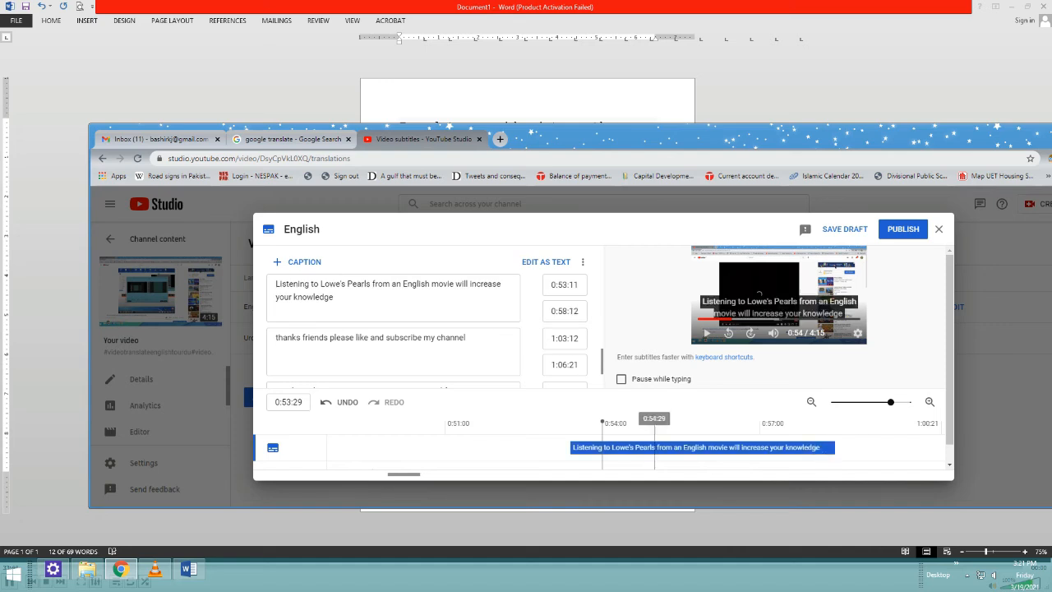
drag(638, 447, 757, 447)
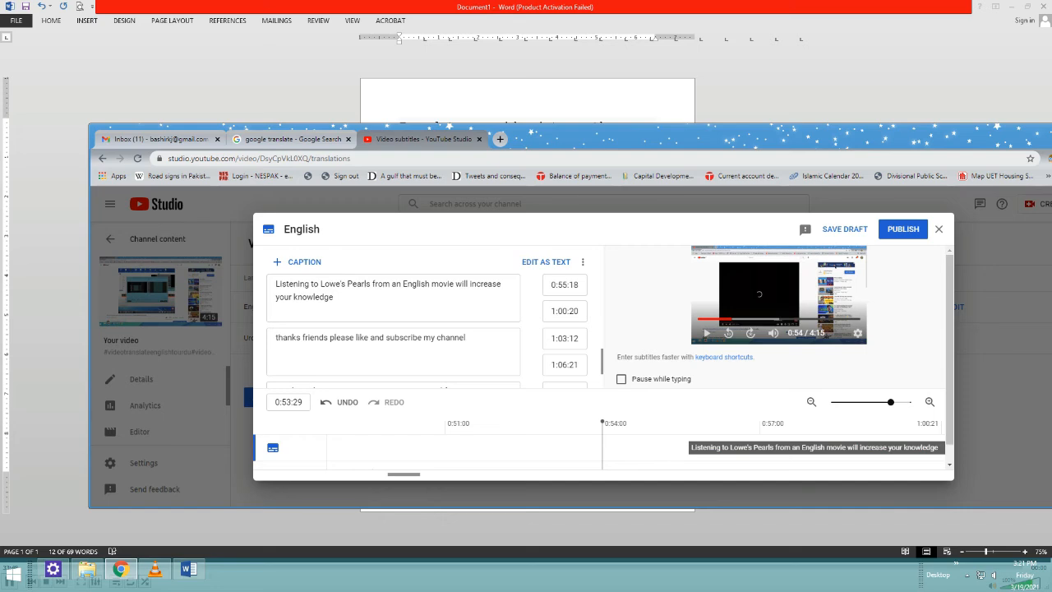
Step: Shift the "Friends, today's video is for you" caption to 0:32:10–0:52:05
drag(403, 475, 341, 474)
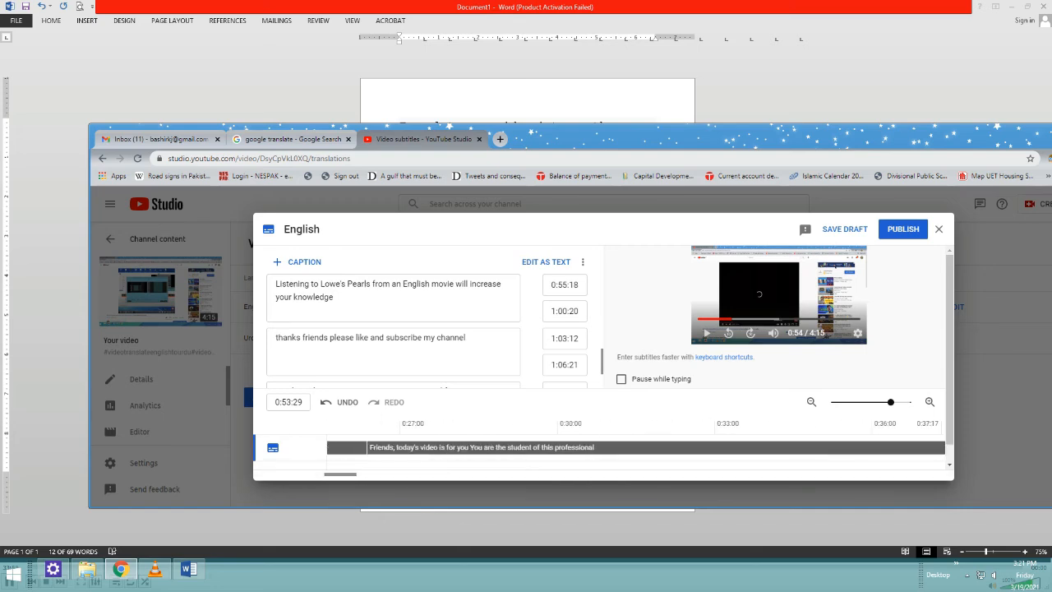
drag(493, 447, 807, 447)
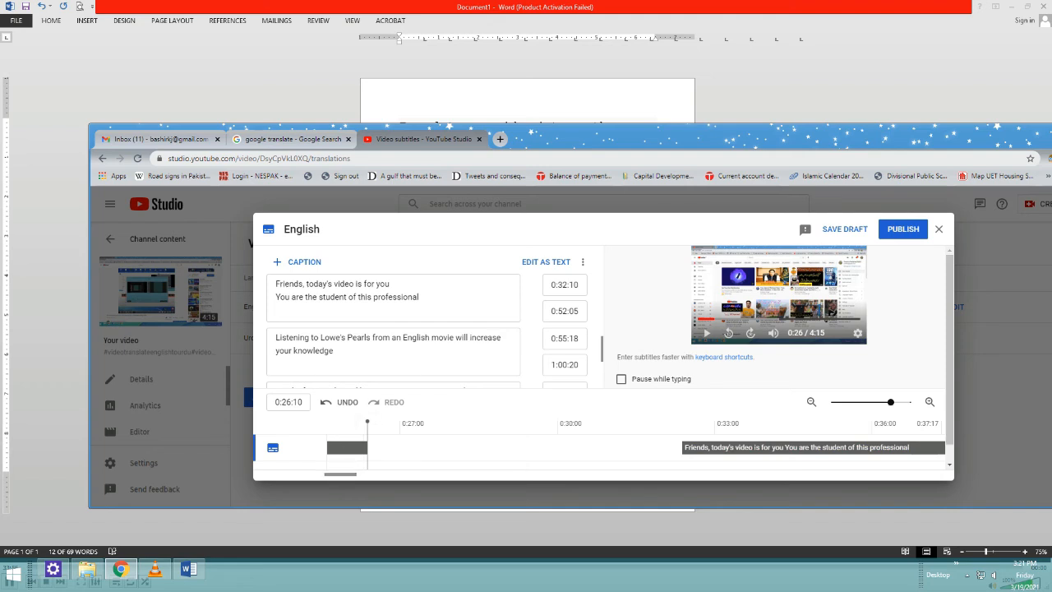
drag(340, 474, 393, 474)
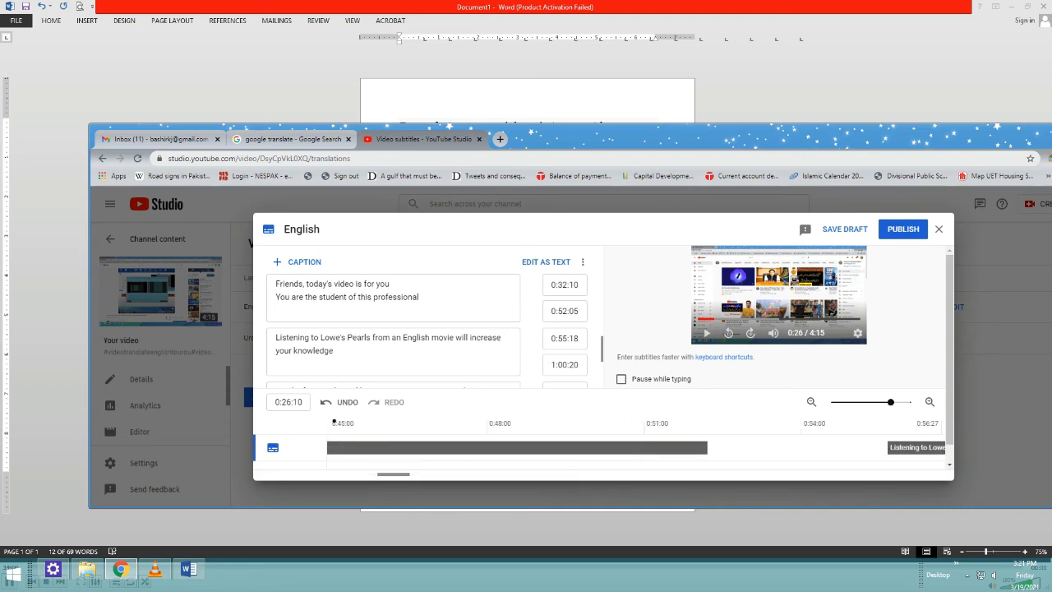
Step: Move and shorten the "Friends, today's video is for you" caption so it runs from 0:34:22 to 0:39:11
drag(742, 447, 845, 447)
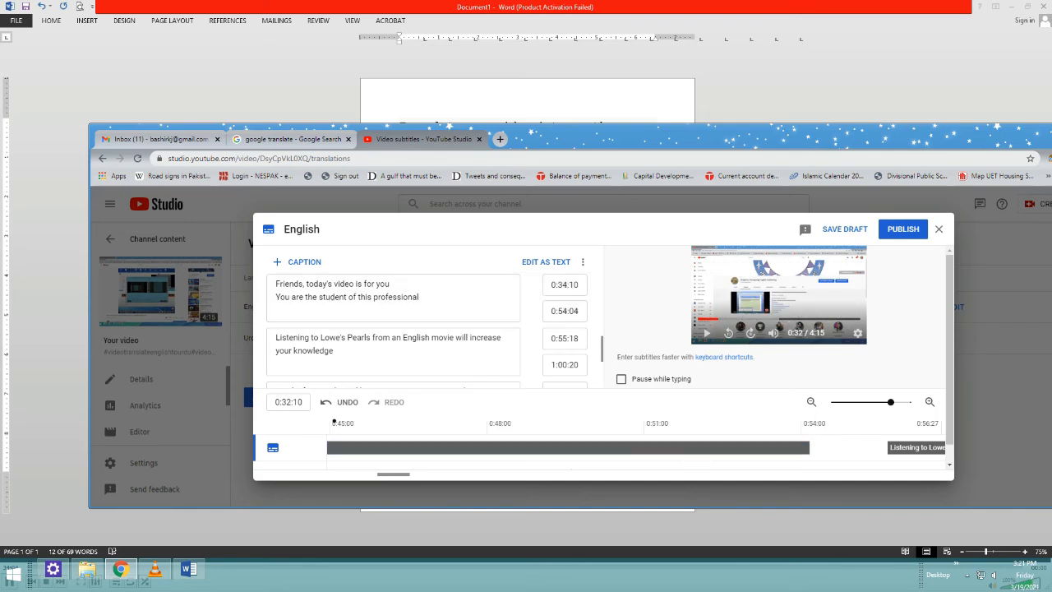
drag(334, 447, 318, 447)
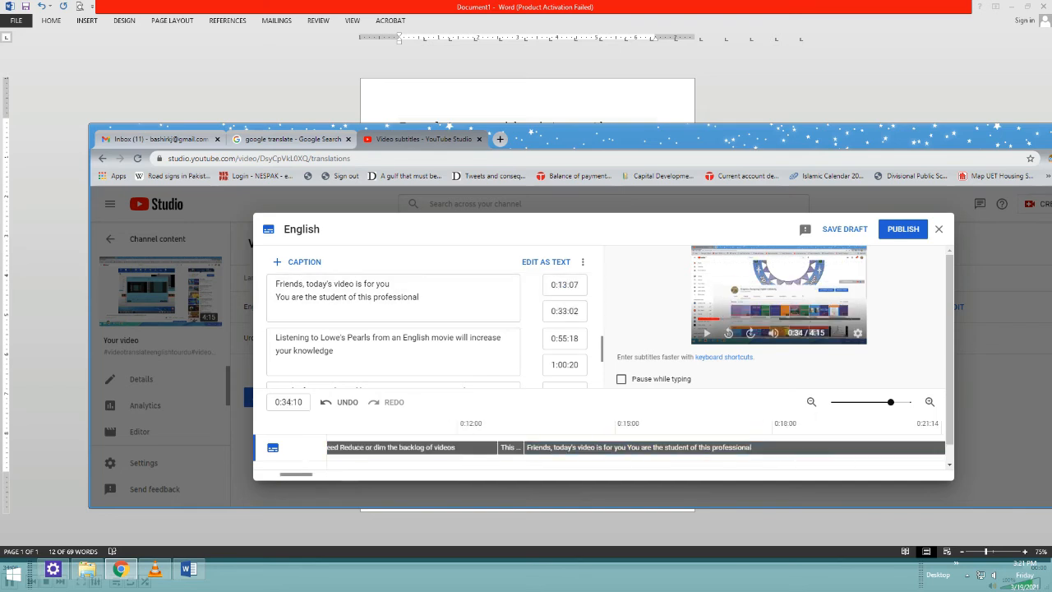
drag(783, 447, 798, 447)
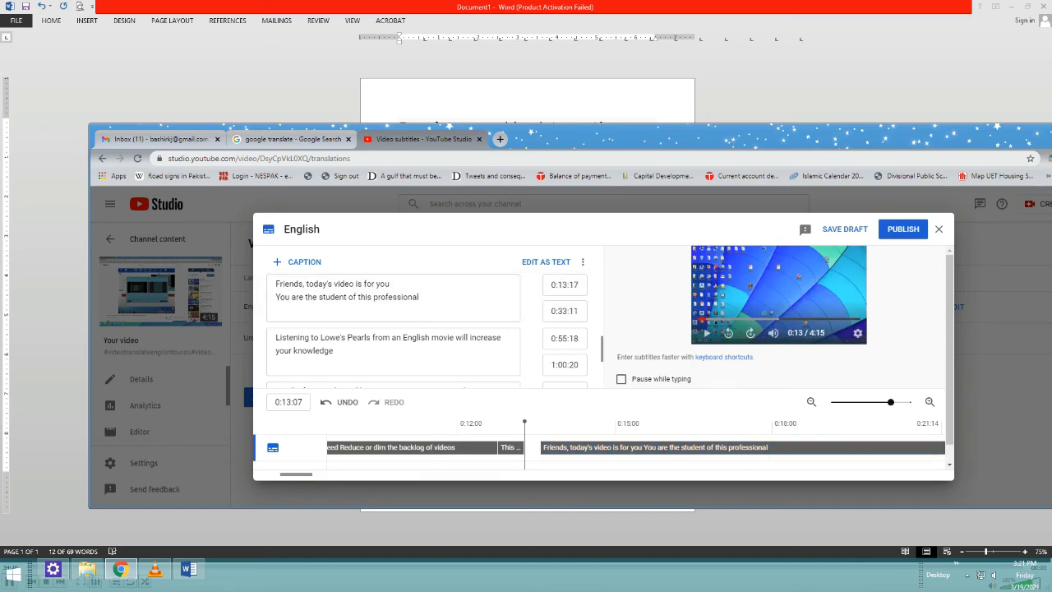
drag(296, 474, 340, 475)
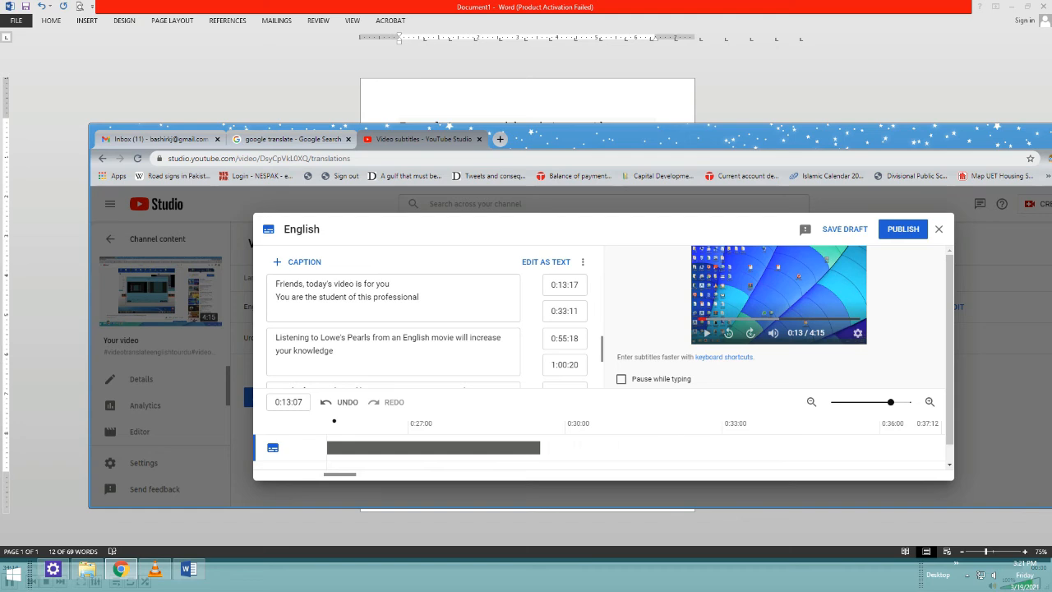
drag(389, 448, 855, 447)
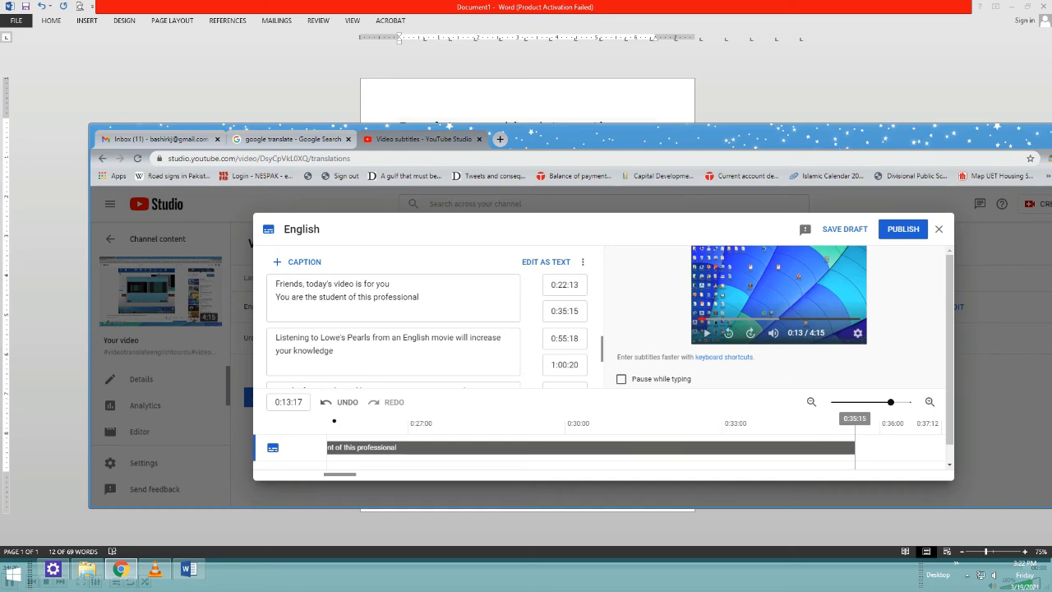
drag(853, 448, 922, 448)
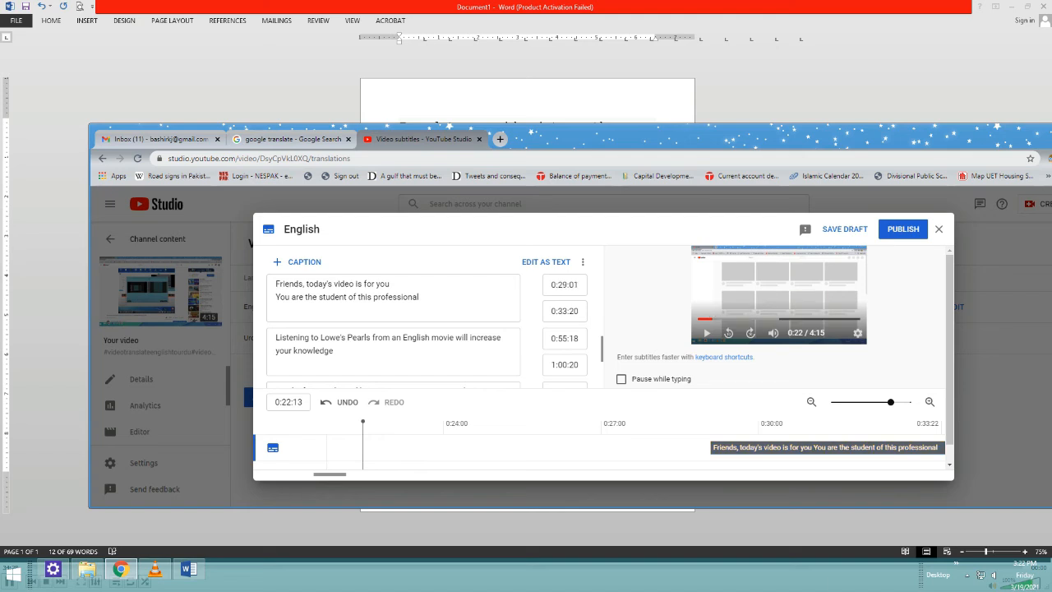
mouse_move(331, 474)
mouse_down()
mouse_move(419, 474)
mouse_move(351, 474)
mouse_up()
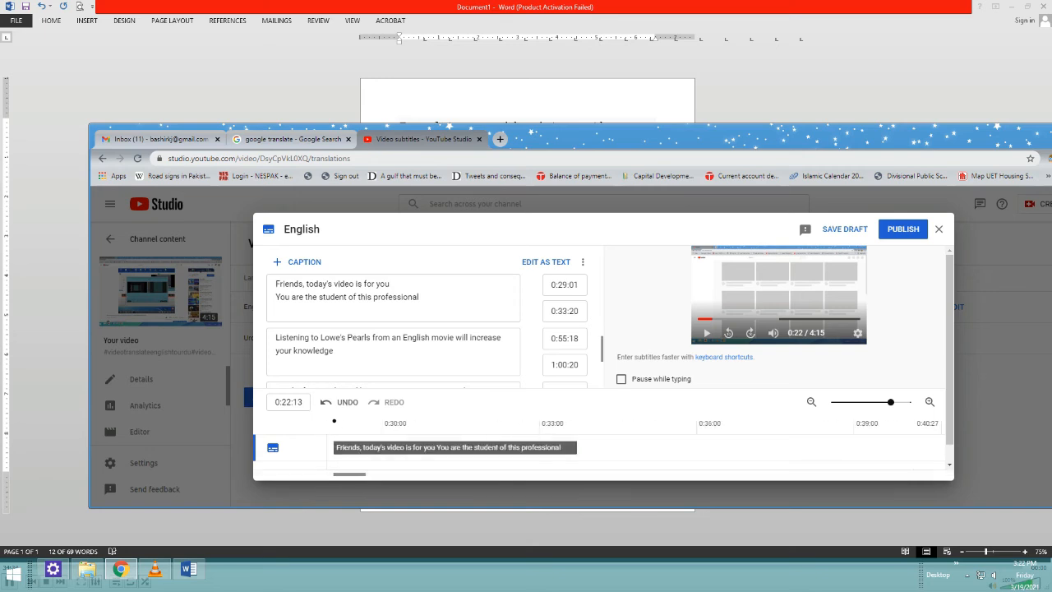
drag(411, 447, 709, 446)
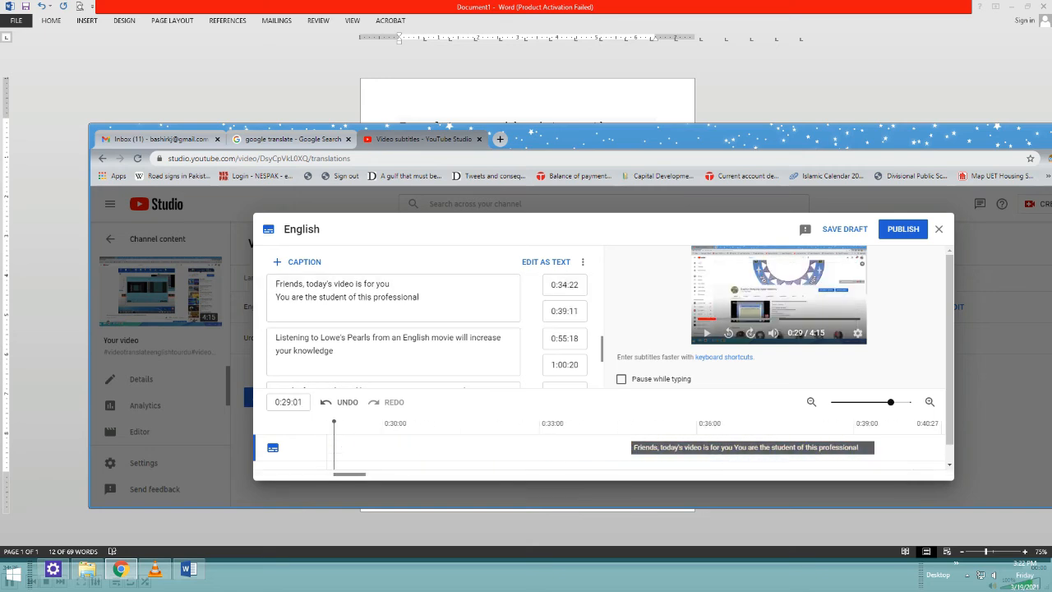
Step: Move the "This video can be translated" caption to 0:16:26–0:17:11 and the "Friends, today's video" caption to 0:40:24–0:45:13
drag(342, 474, 288, 474)
drag(622, 447, 837, 447)
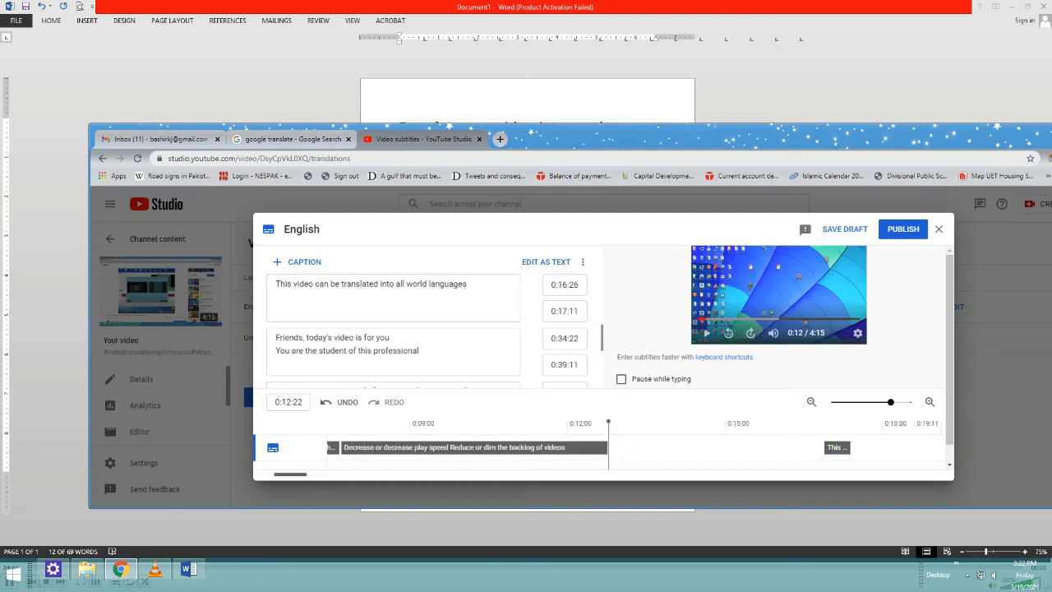
drag(290, 474, 364, 474)
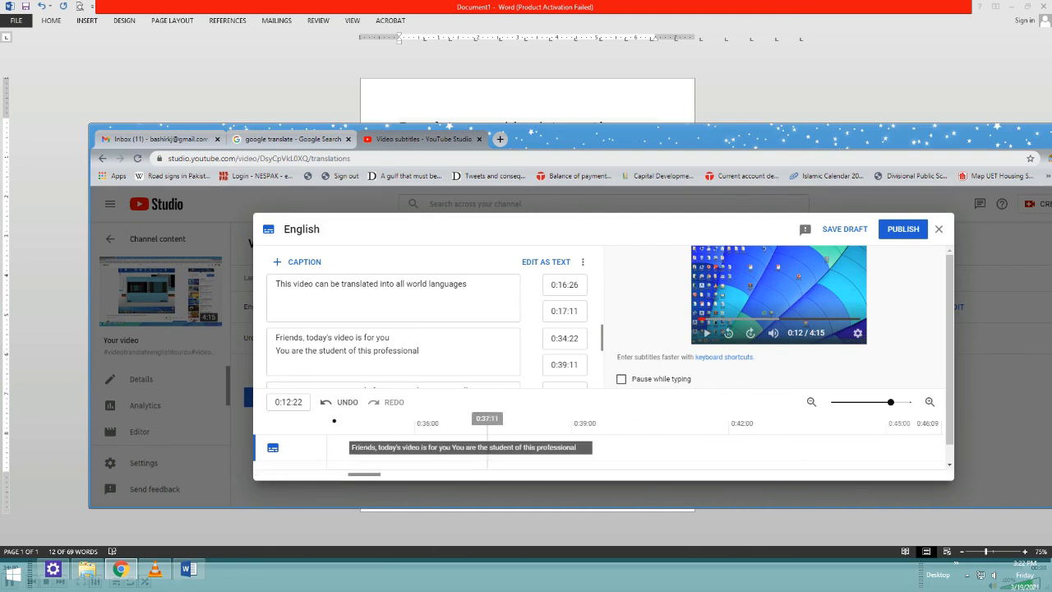
drag(487, 447, 805, 447)
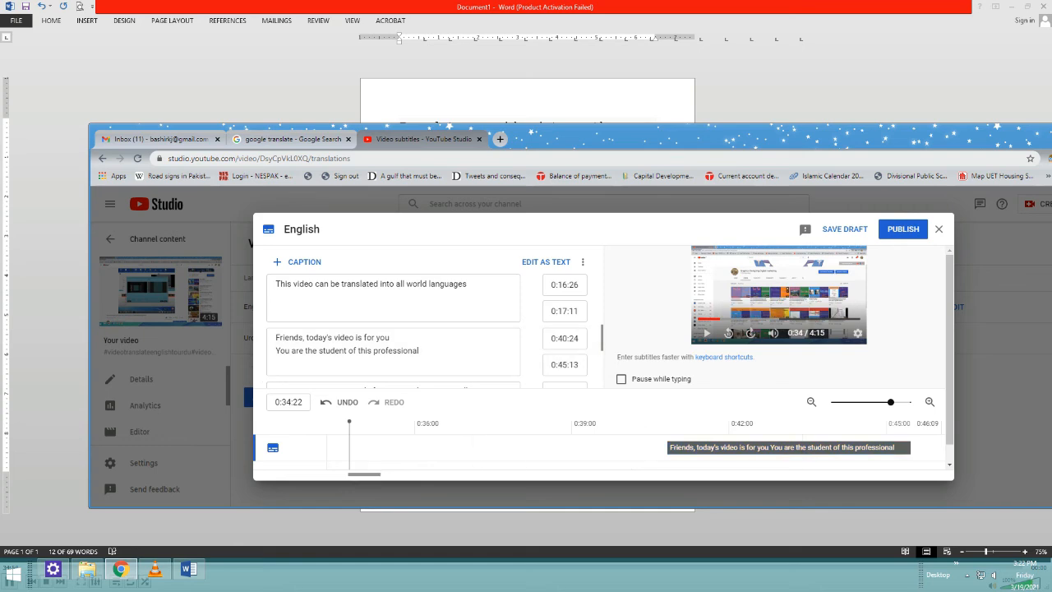
Step: Shift the "This video can be translated" caption to 0:18:15–0:19:00 and the "Friends, today's video" caption to 0:50:01–0:54:20
drag(364, 474, 294, 474)
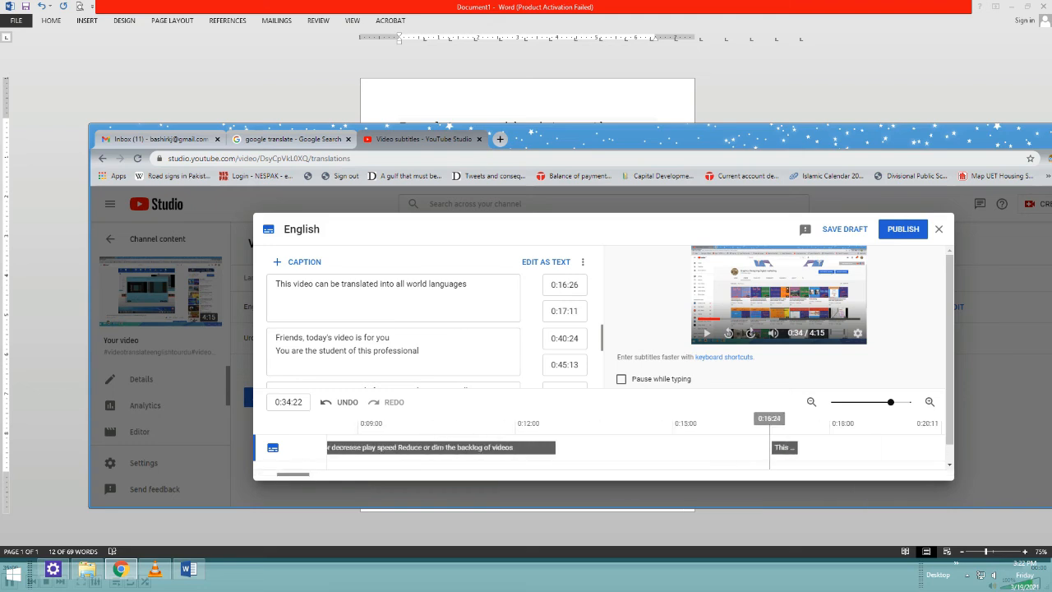
click(772, 435)
drag(785, 446, 869, 446)
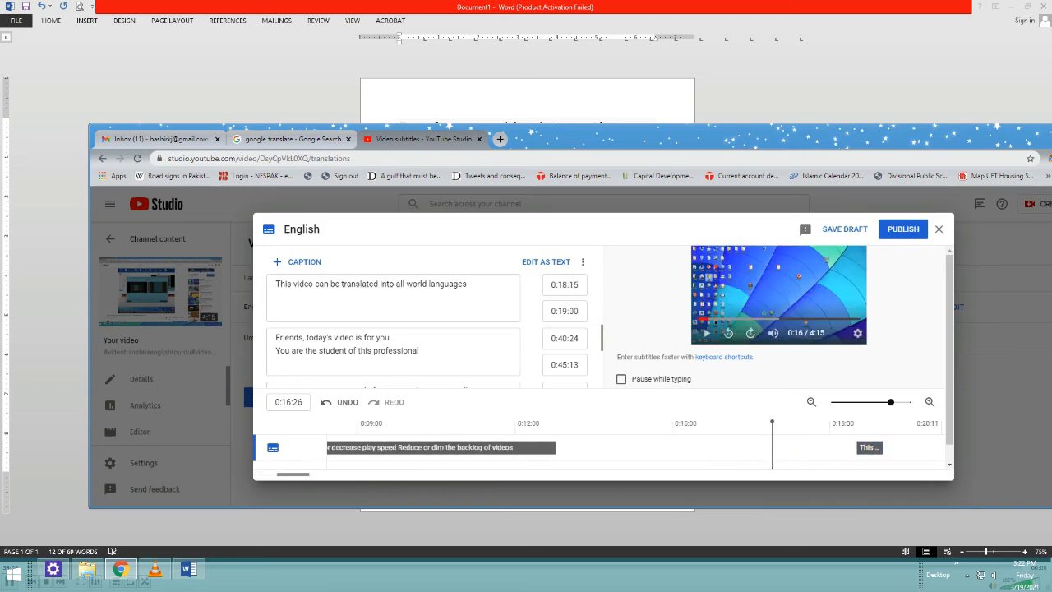
drag(293, 474, 855, 447)
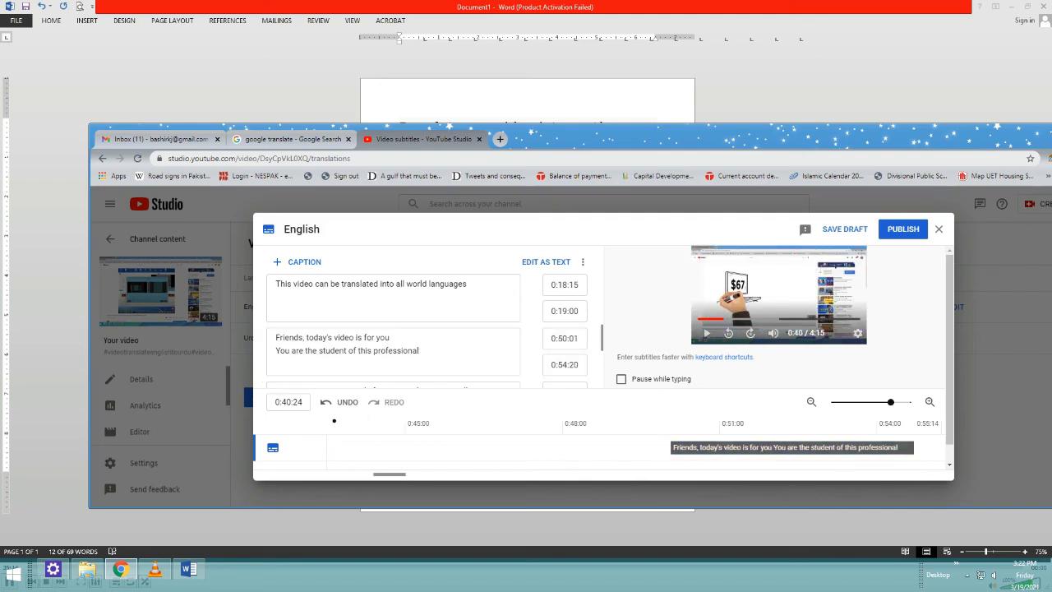
Step: Move and stretch the "This video can be translated into all world languages" caption so it runs from 0:21:07 to 0:24:23
drag(390, 474, 305, 474)
drag(641, 448, 774, 448)
drag(690, 447, 834, 447)
Step: Retime the "Decrease or decrease play speed" caption to 0:13:02–0:18:04 and the "The first language tool" caption to 0:08:29–0:12:15
drag(307, 474, 284, 474)
drag(478, 446, 705, 447)
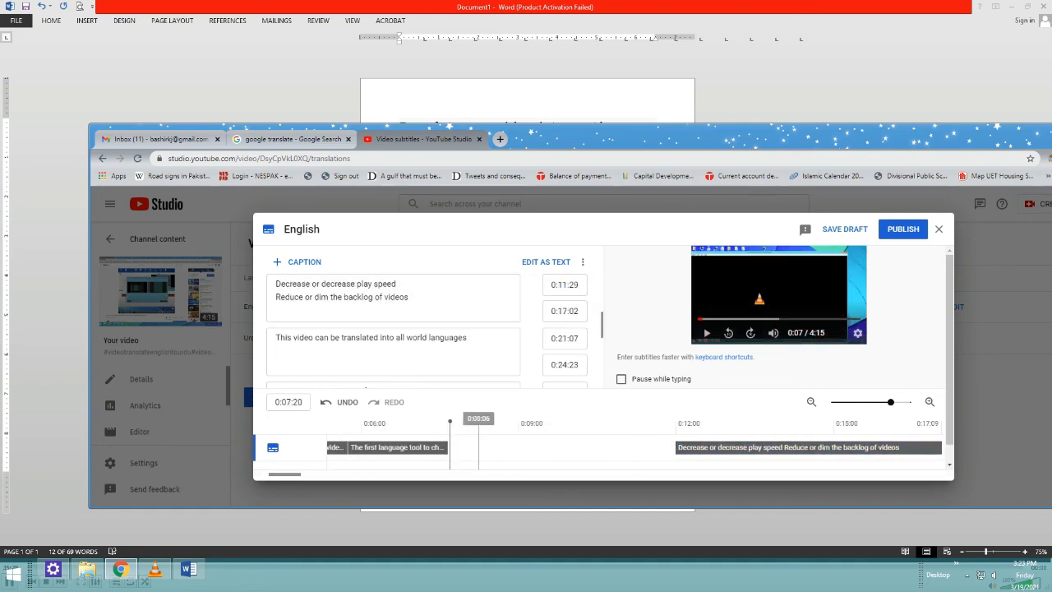
drag(439, 447, 583, 447)
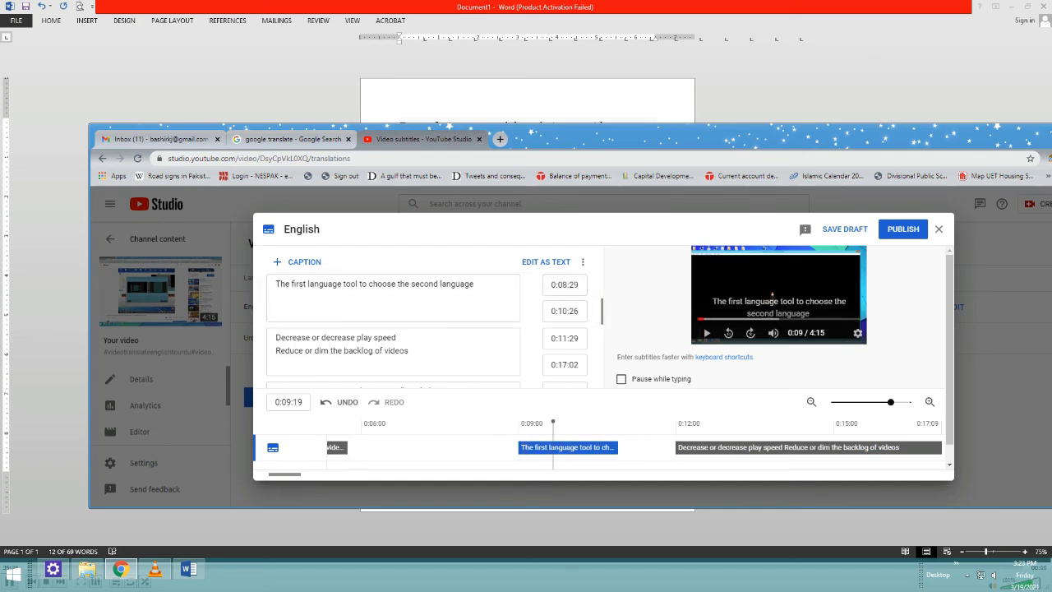
drag(701, 447, 759, 447)
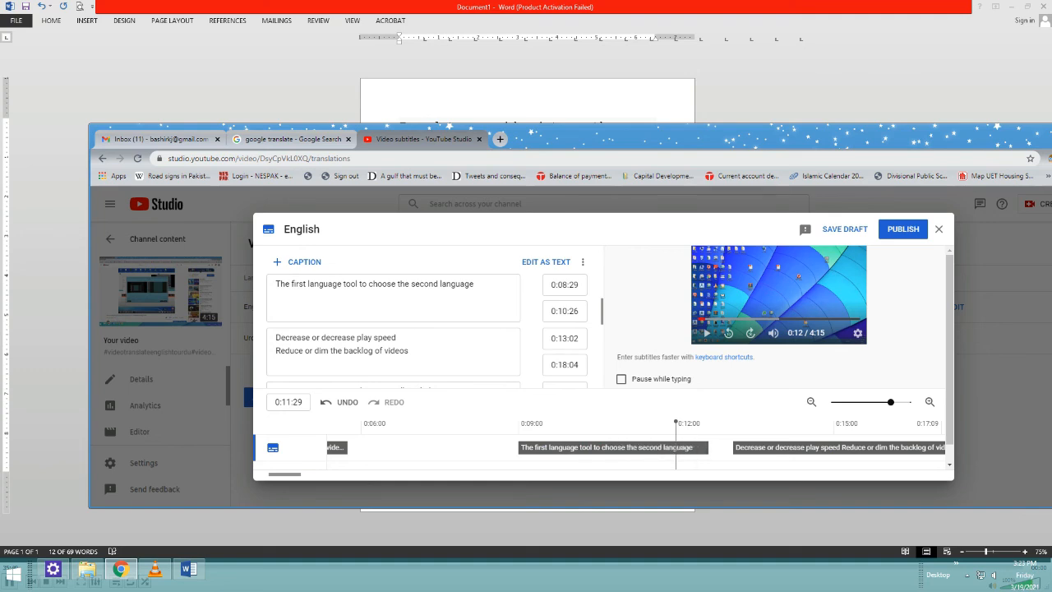
drag(707, 447, 702, 447)
Step: Stretch and move the "Translate any video into another language" caption so it runs from 0:02:22 to 0:08:03
drag(347, 447, 433, 447)
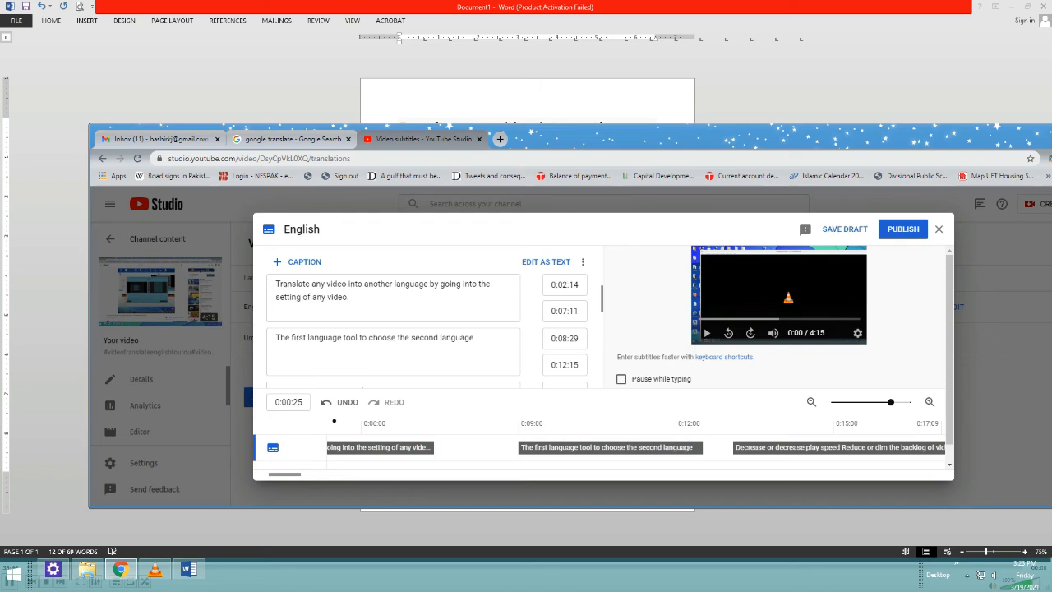
drag(434, 447, 502, 447)
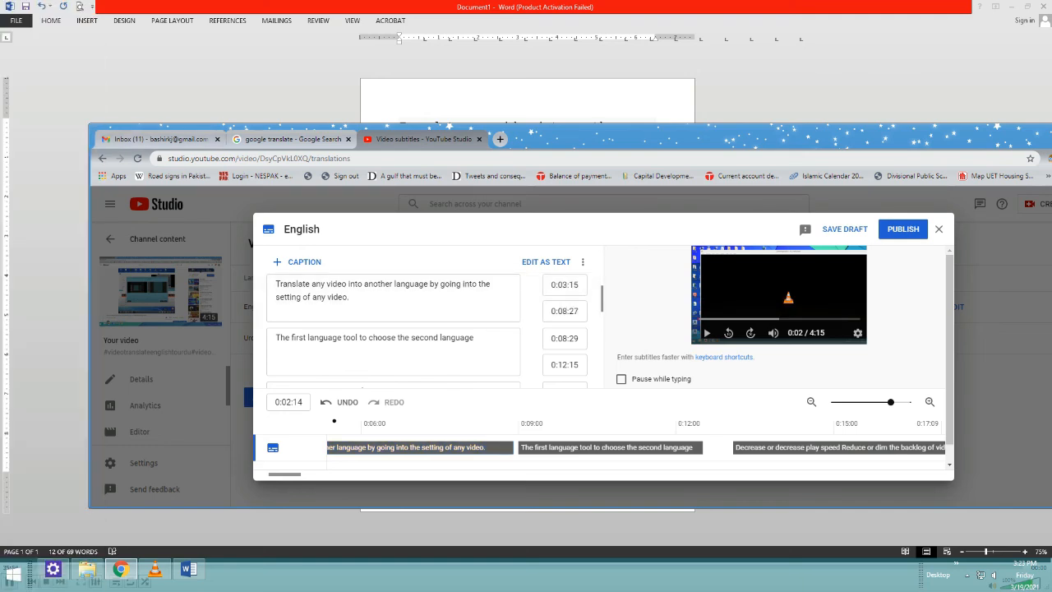
drag(284, 474, 269, 474)
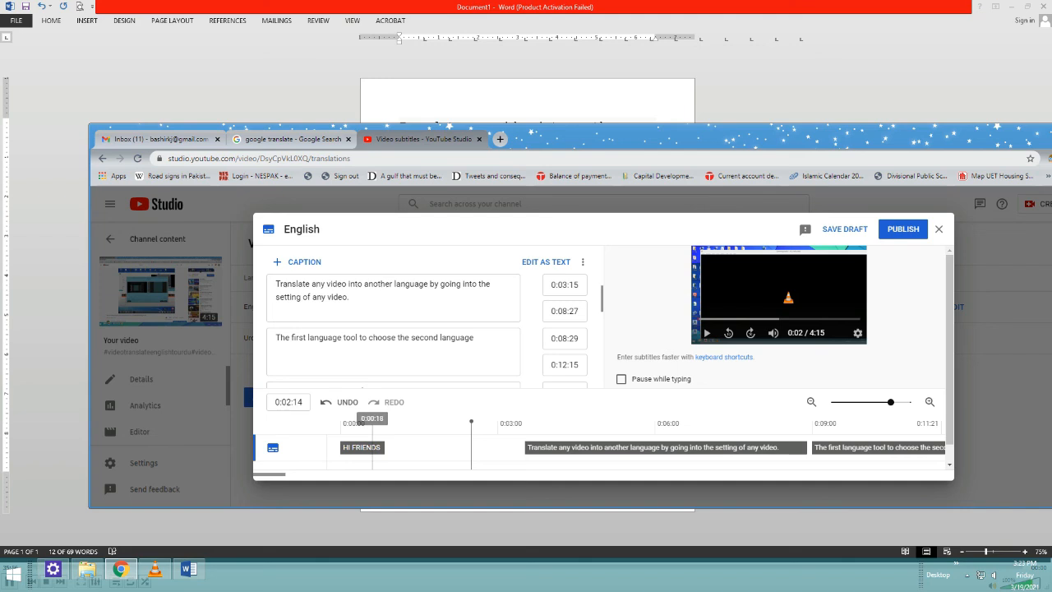
drag(649, 448, 608, 448)
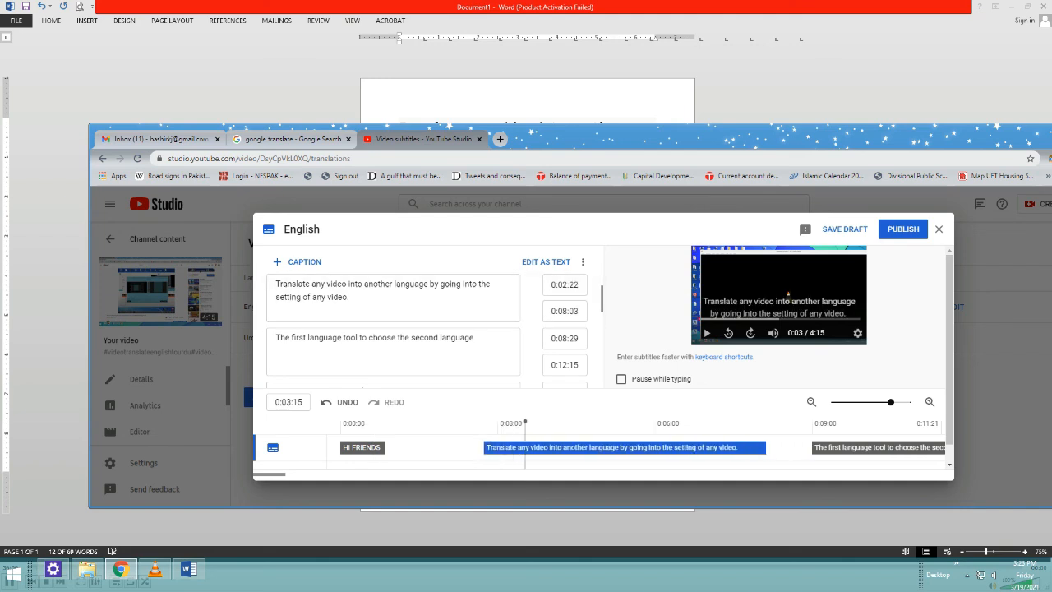
Step: Publish the English subtitles and reopen them to play the video preview
click(904, 229)
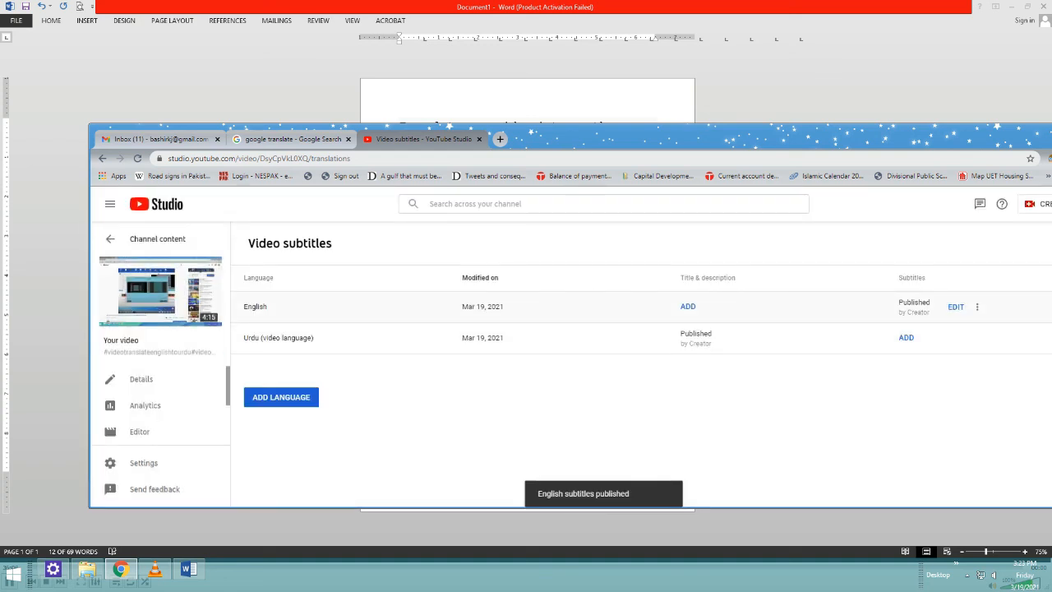
click(956, 306)
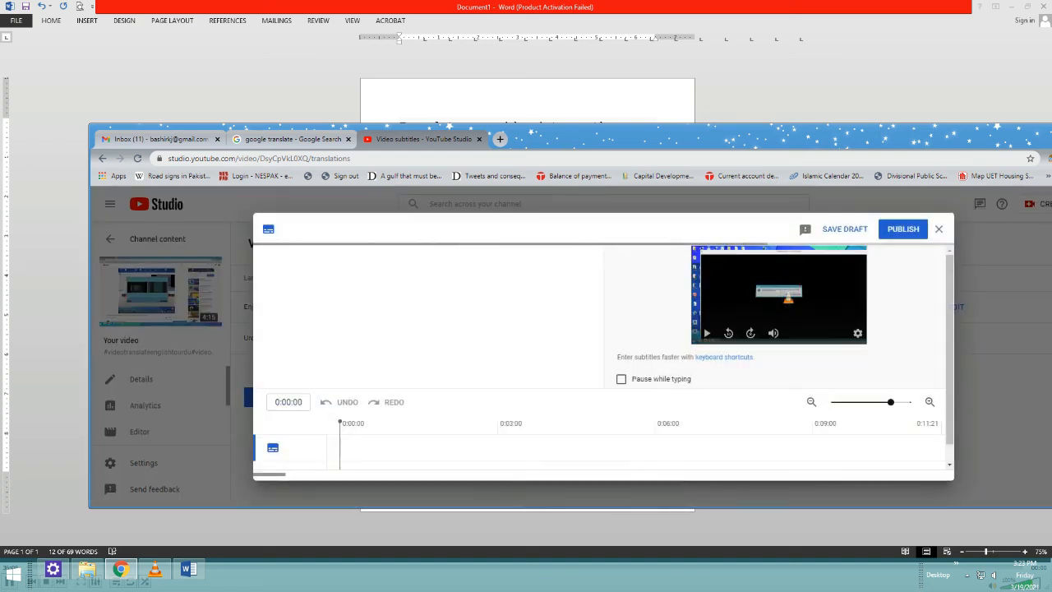
click(706, 333)
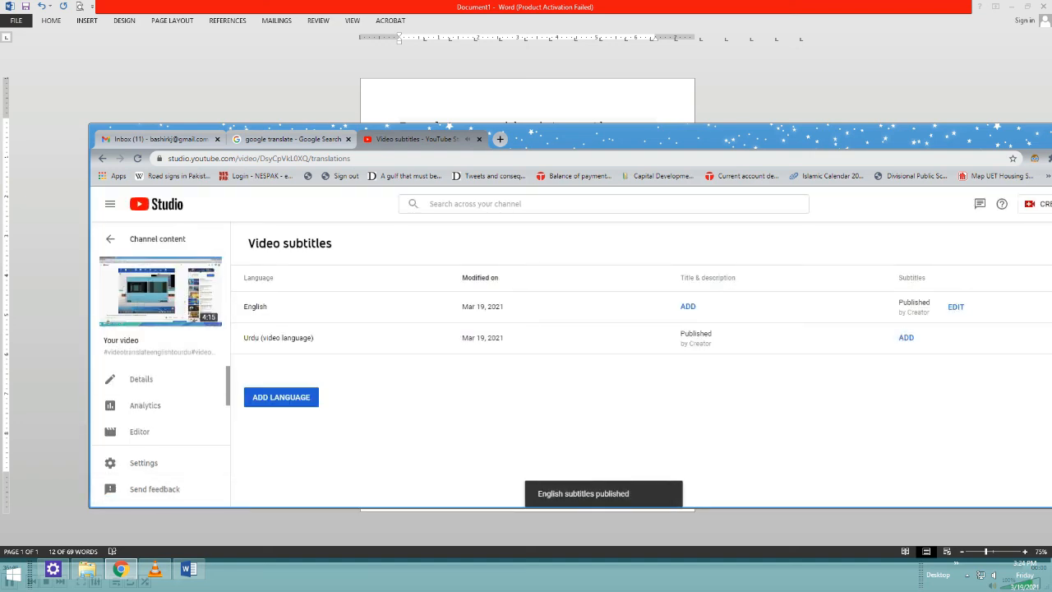
Step: Open your own YouTube channel page from the account options and bring the whole browser window into view
mouse_move(160, 292)
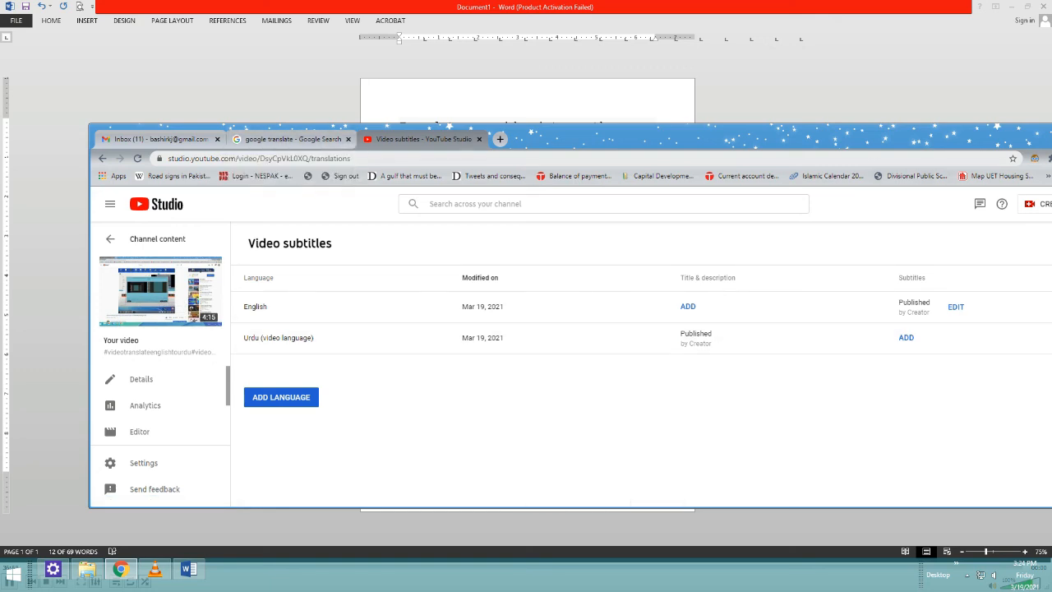
drag(657, 134, 502, 135)
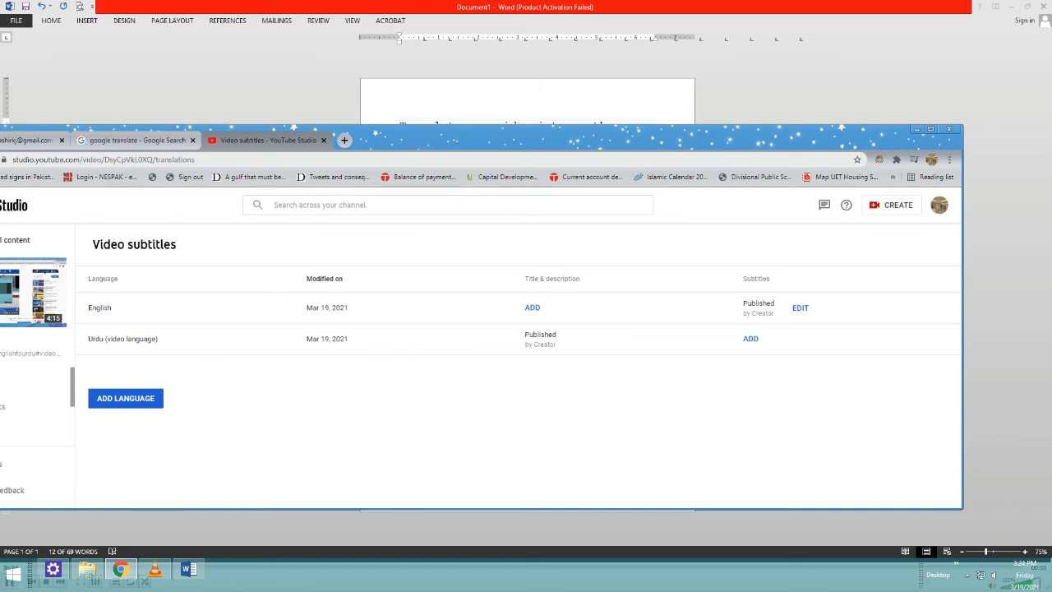
click(939, 204)
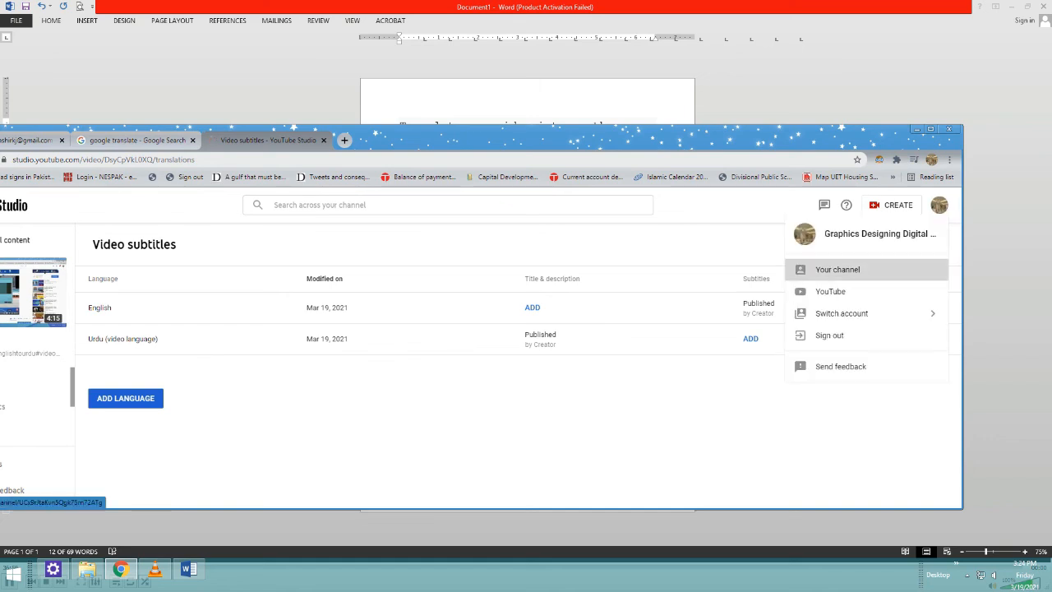
click(837, 270)
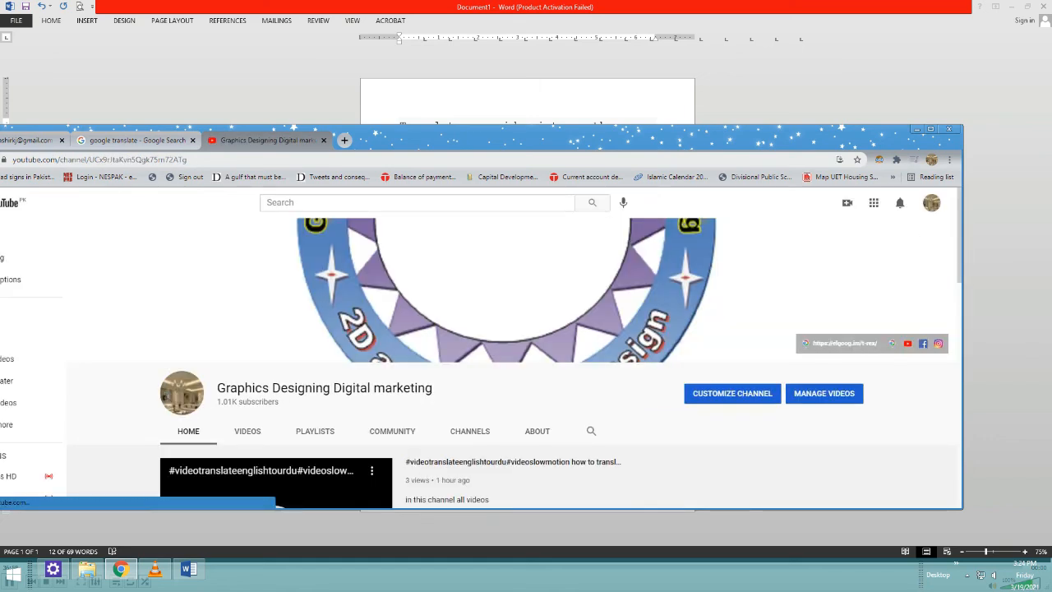
drag(641, 133, 723, 82)
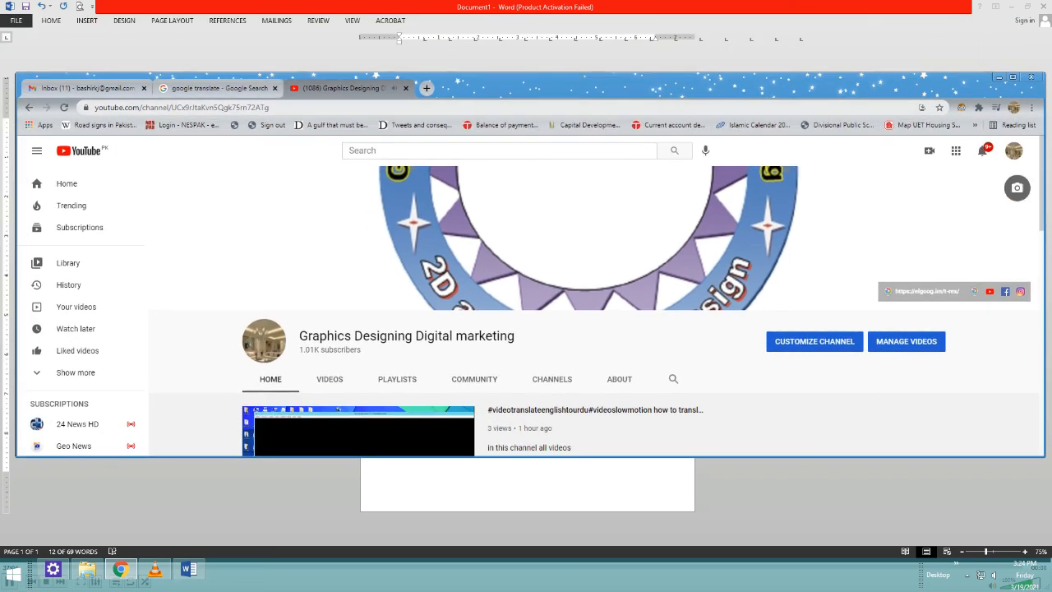
Step: Watch the channel's featured video in full screen to check its subtitles, pause it and exit full screen
scroll(526, 312, down, 3)
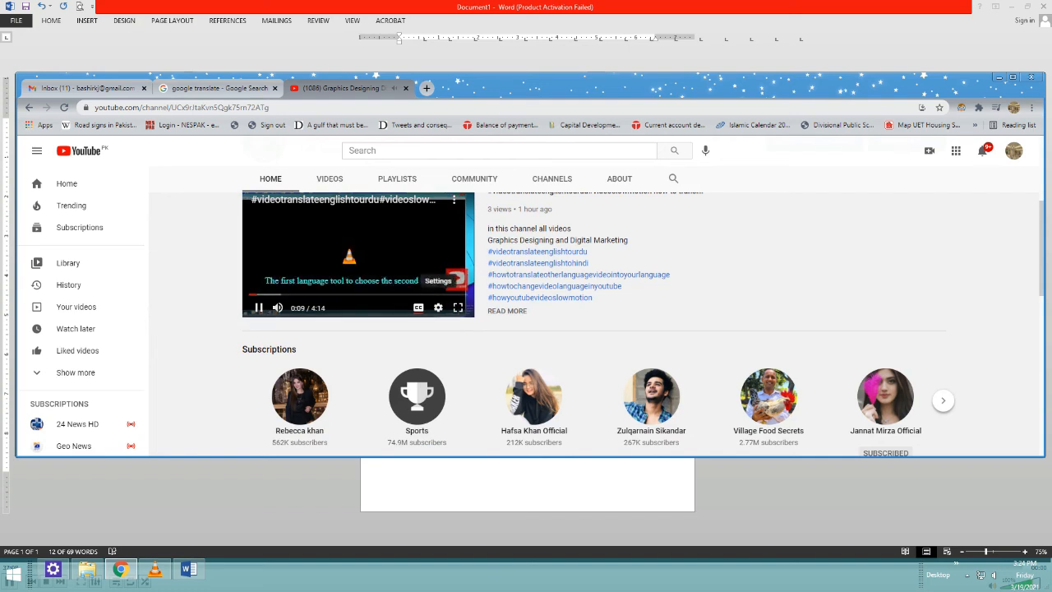
click(457, 307)
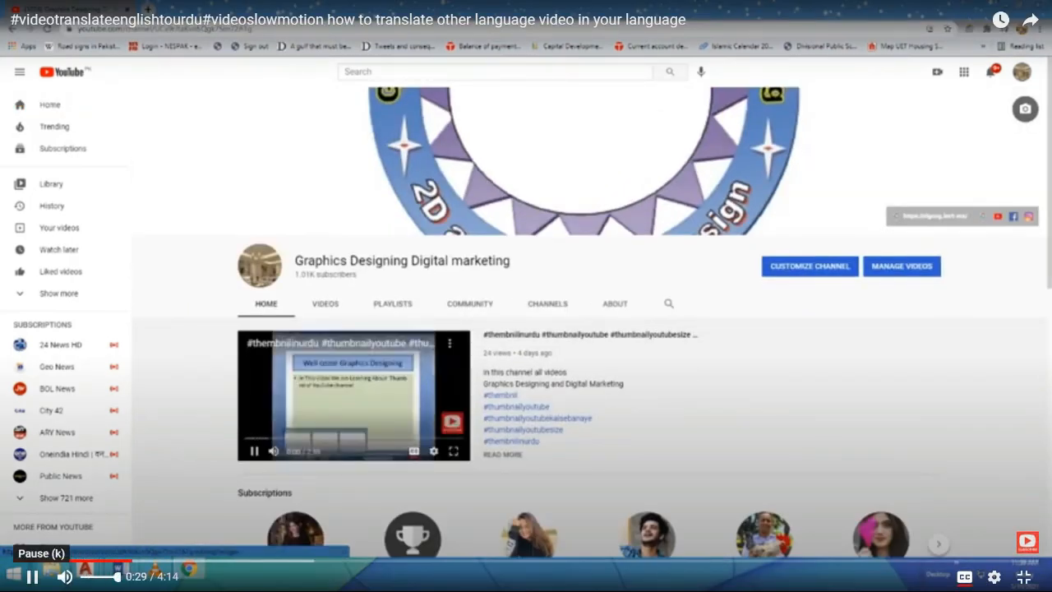
click(32, 576)
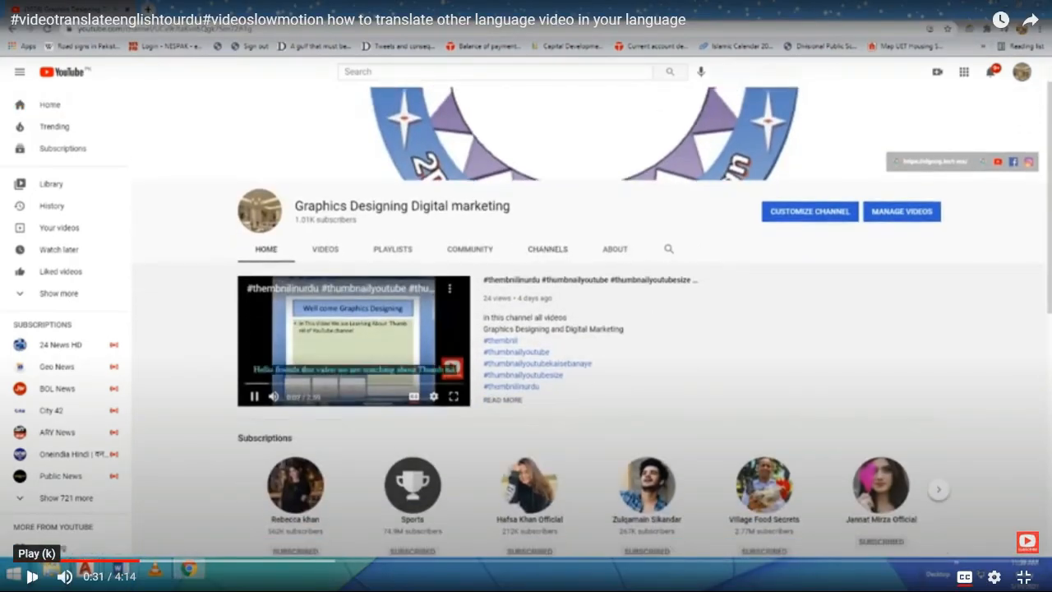
click(1023, 576)
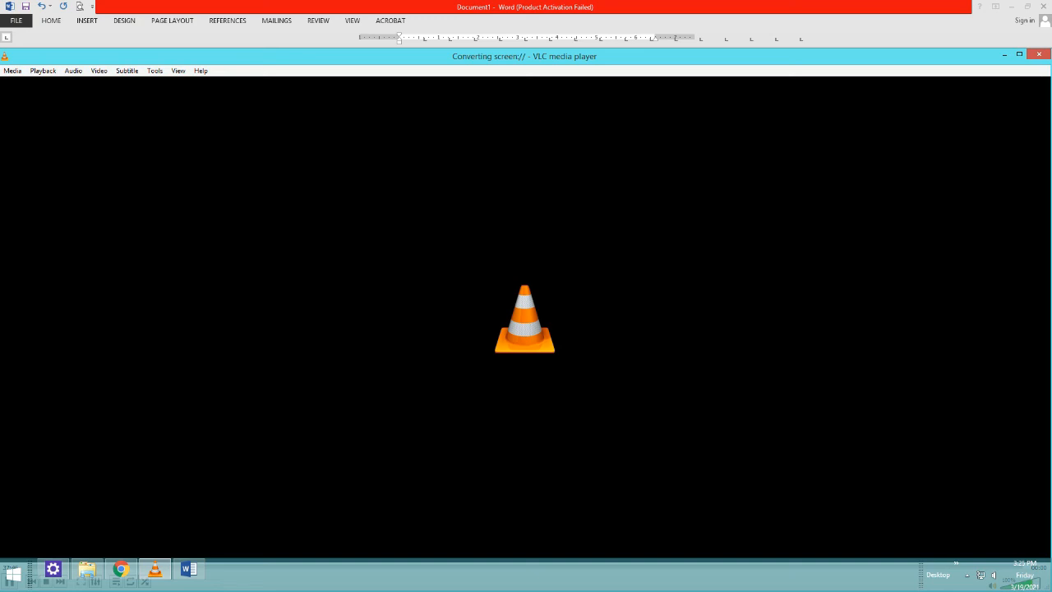
Step: Switch to VLC media player and browse to the "photo shop" folder for a media file to open
key(super+Tab)
click(12, 71)
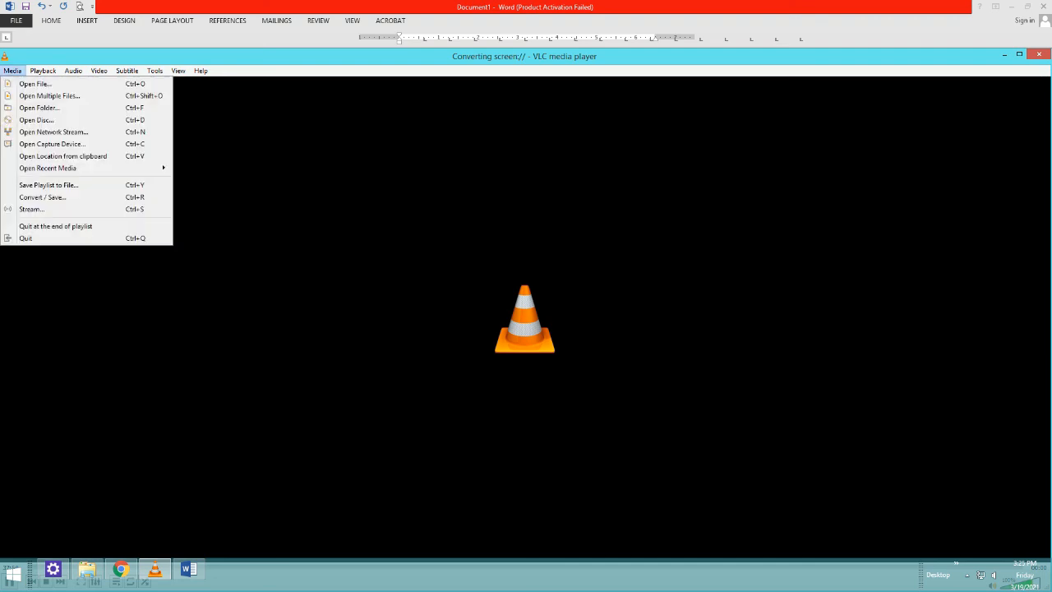
click(35, 84)
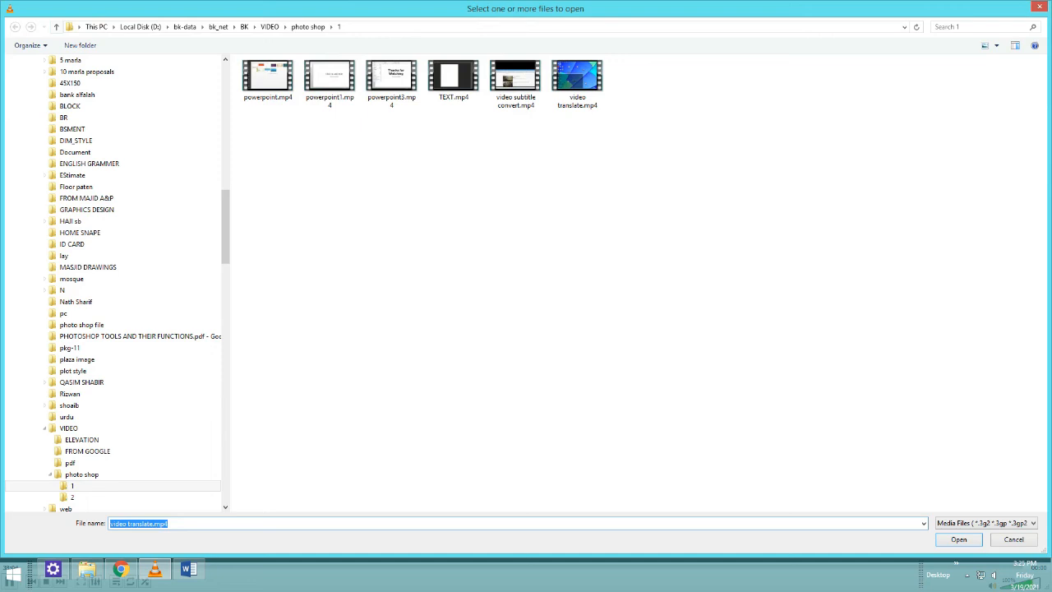
click(56, 27)
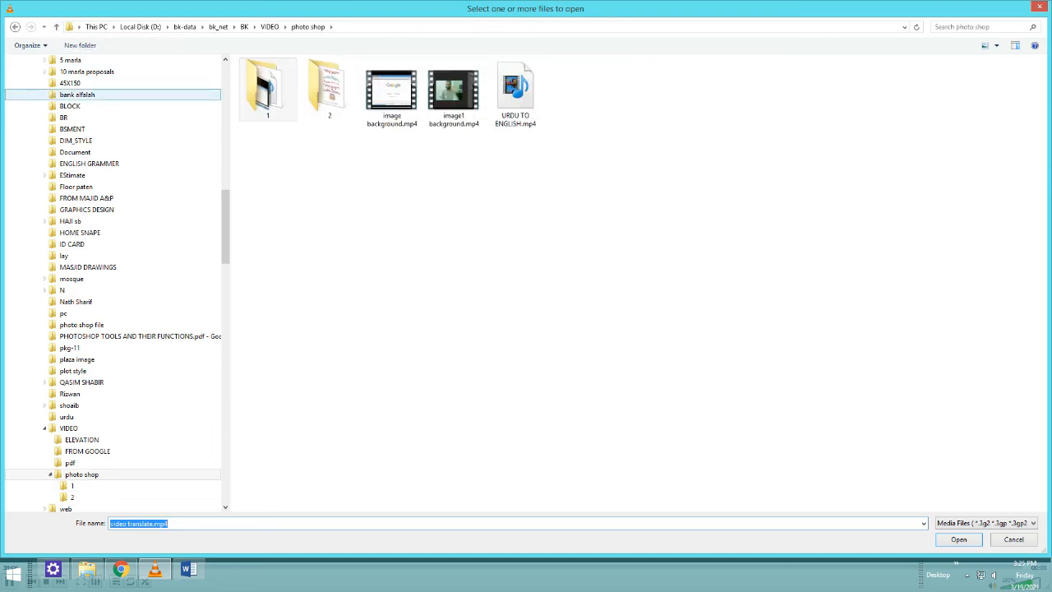